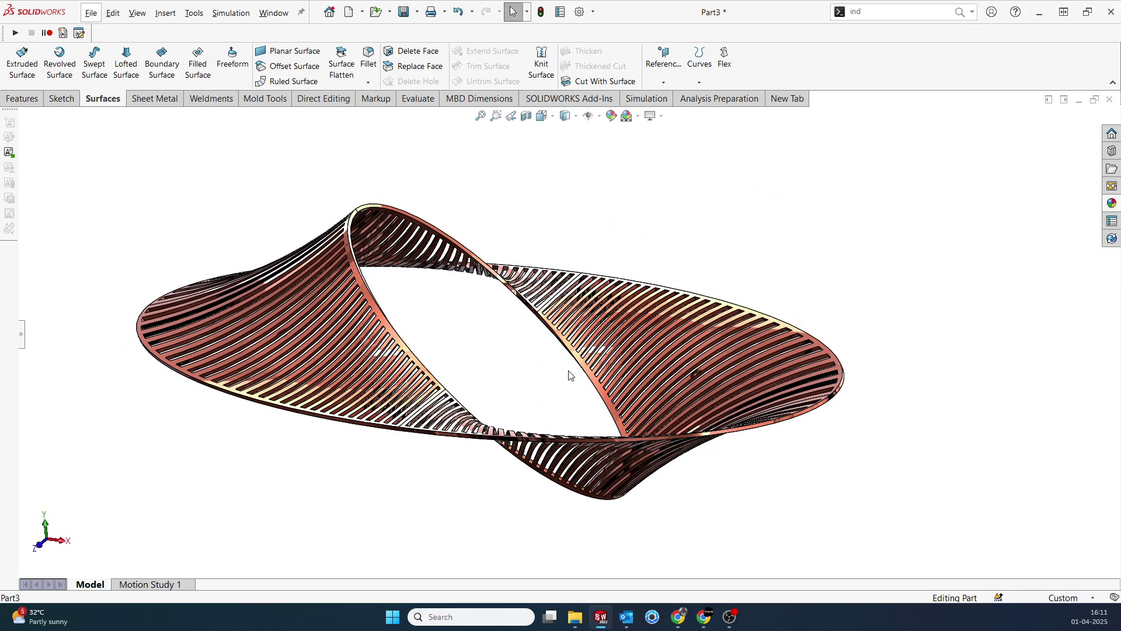
middle_click_drag(798, 336, 856, 301)
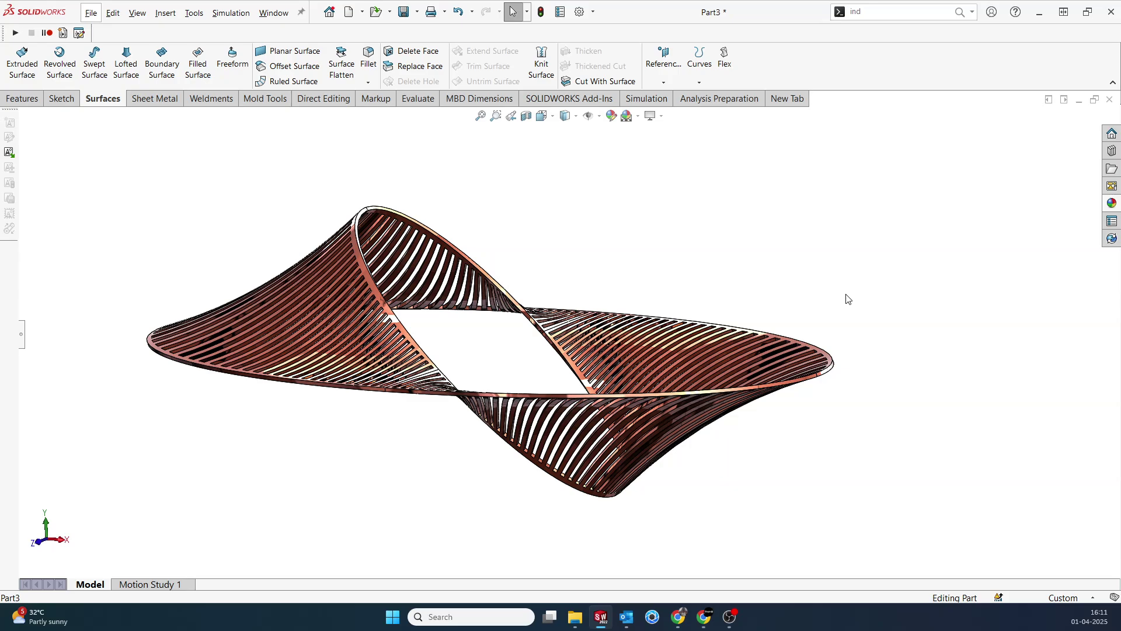
middle_click_drag(848, 299, 846, 321)
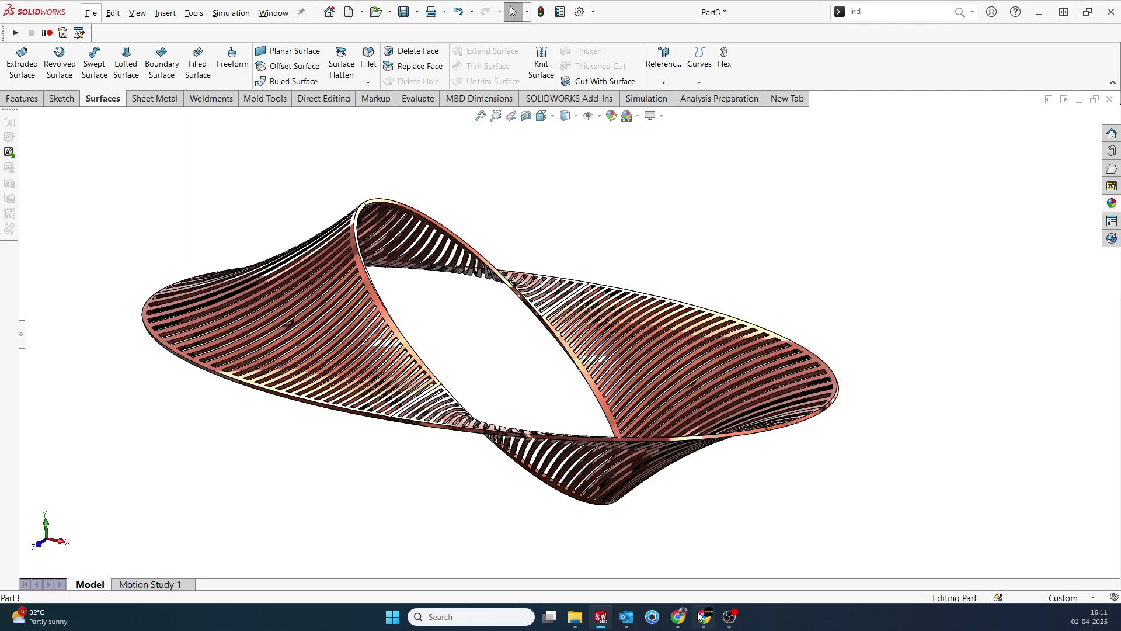
Switch to the YouTube channel page in the browser and look through its home page videos and created playlists
mouse_move(699, 616)
left_click(702, 555)
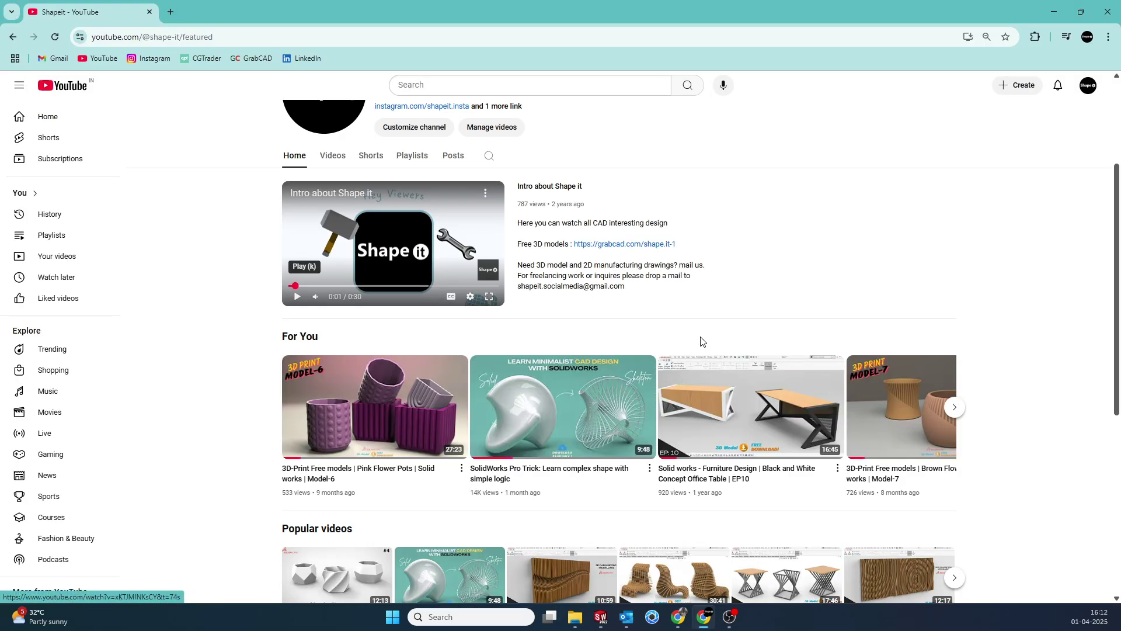
scroll(689, 265, "up", 2)
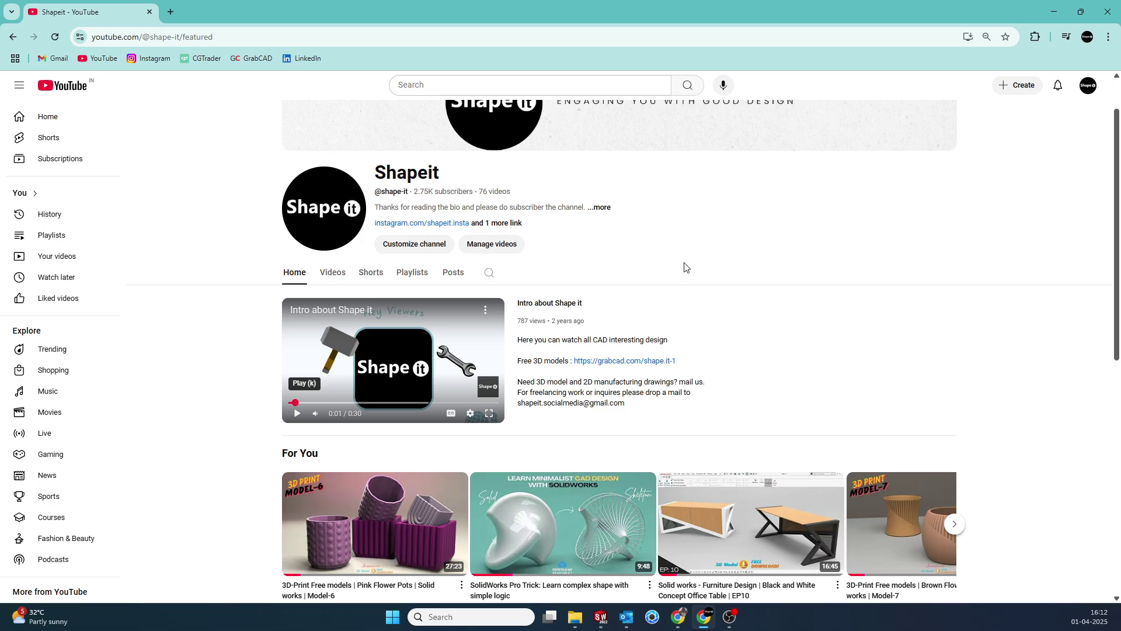
scroll(687, 267, "down", 2)
scroll(774, 344, "down", 3)
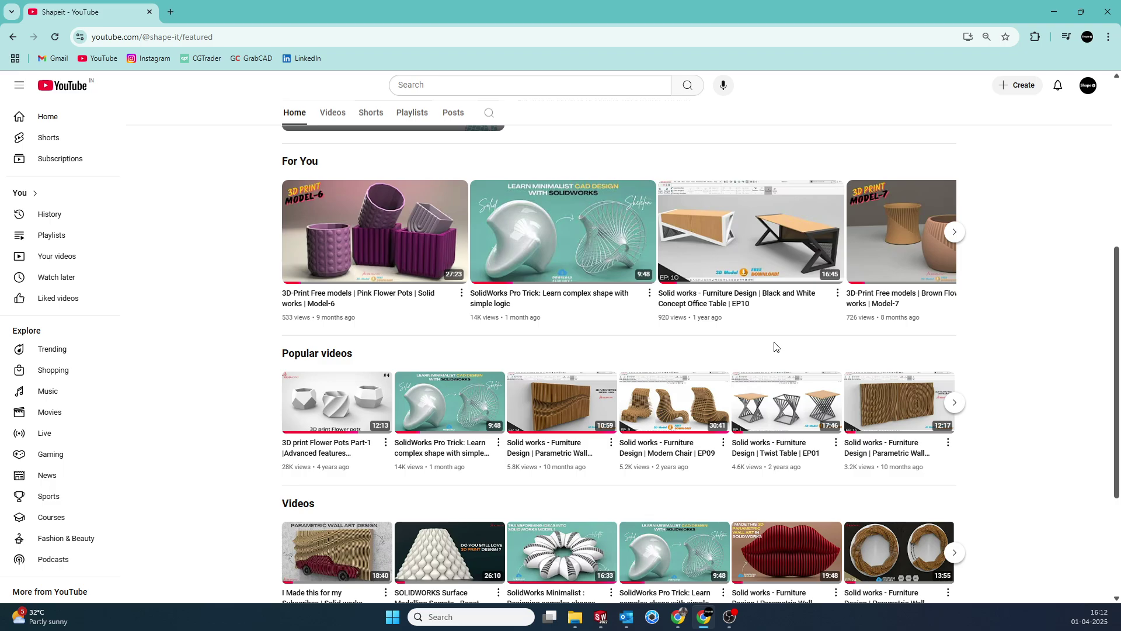
scroll(774, 347, "down", 3)
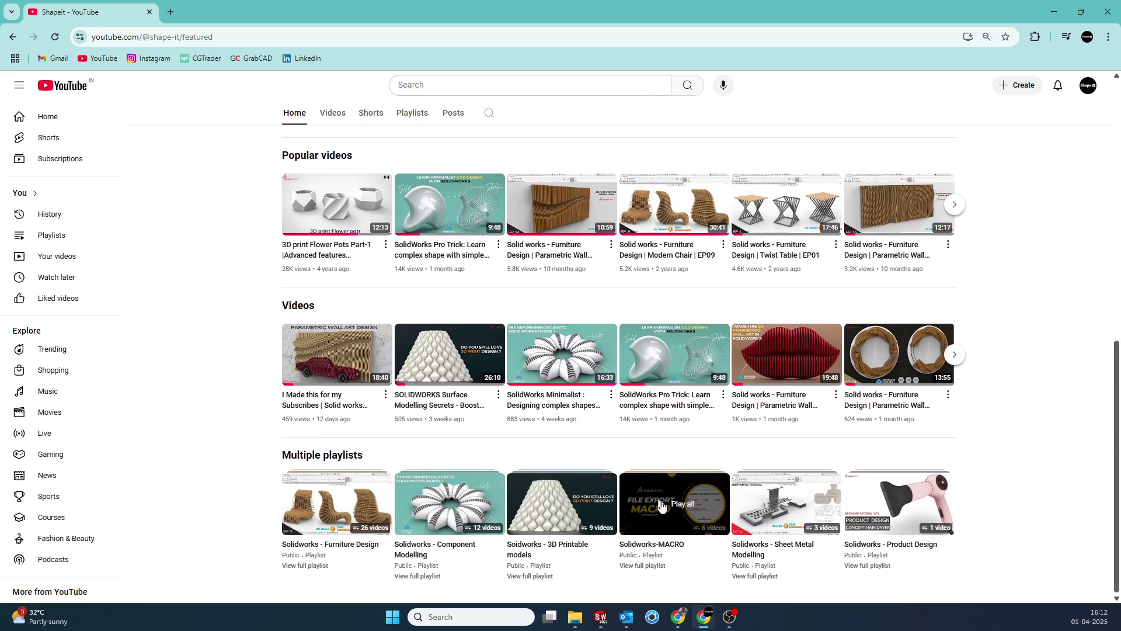
scroll(730, 435, "up", 10)
left_click(408, 255)
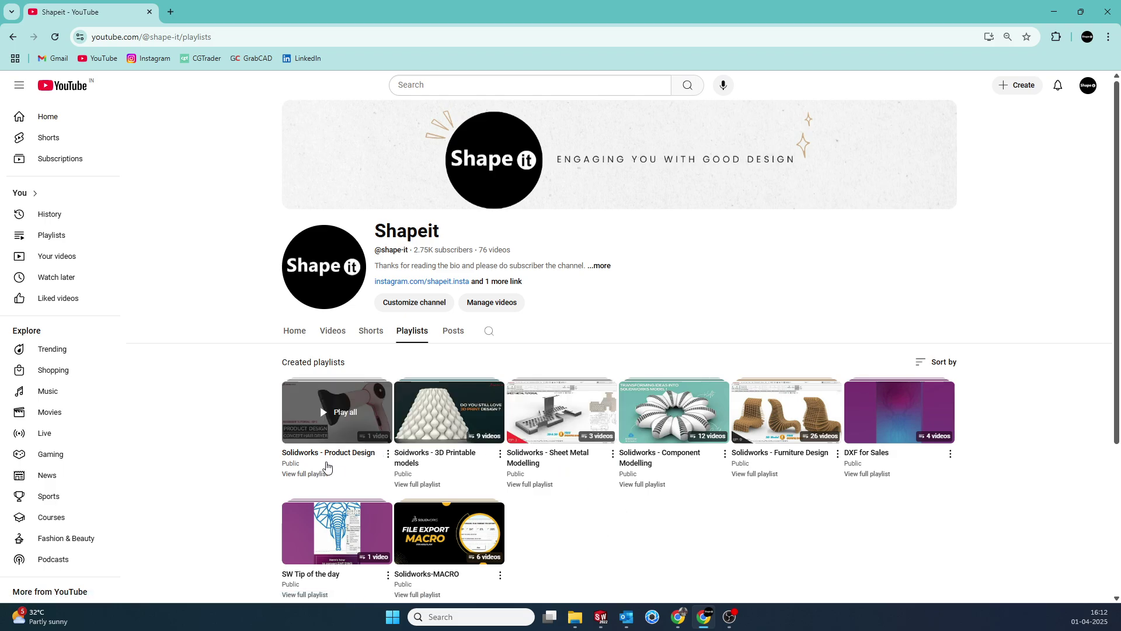
scroll(639, 507, "down", 2)
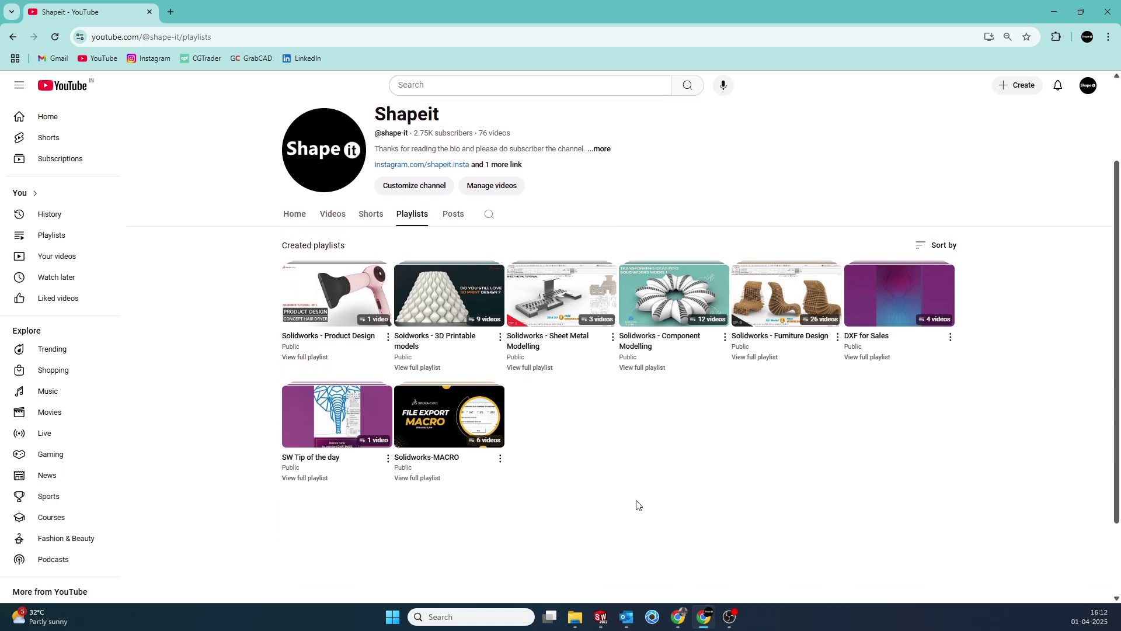
Switch to Part9 in SOLIDWORKS and sketch infinite vertical and horizontal centerlines through the origin on the Top Plane
mouse_move(601, 617)
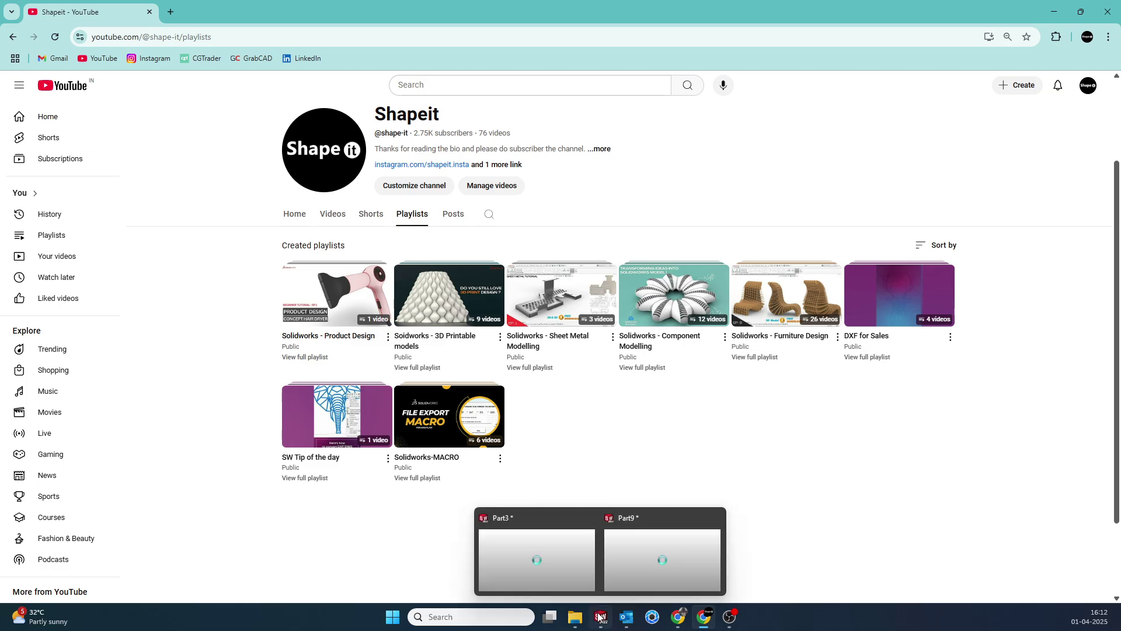
left_click(623, 573)
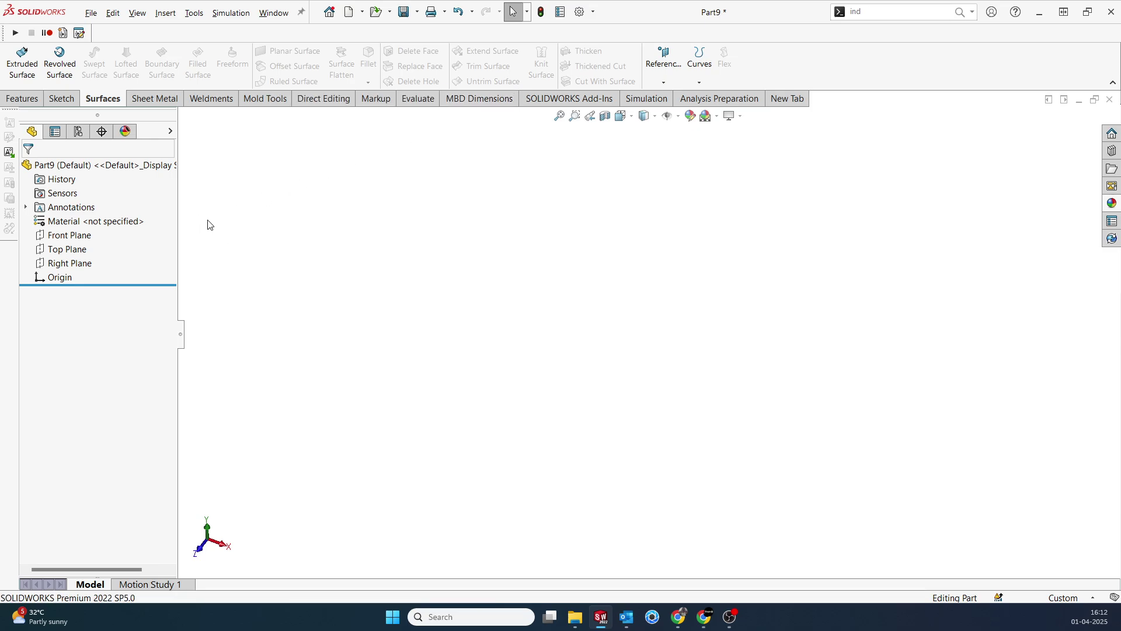
left_click(75, 249)
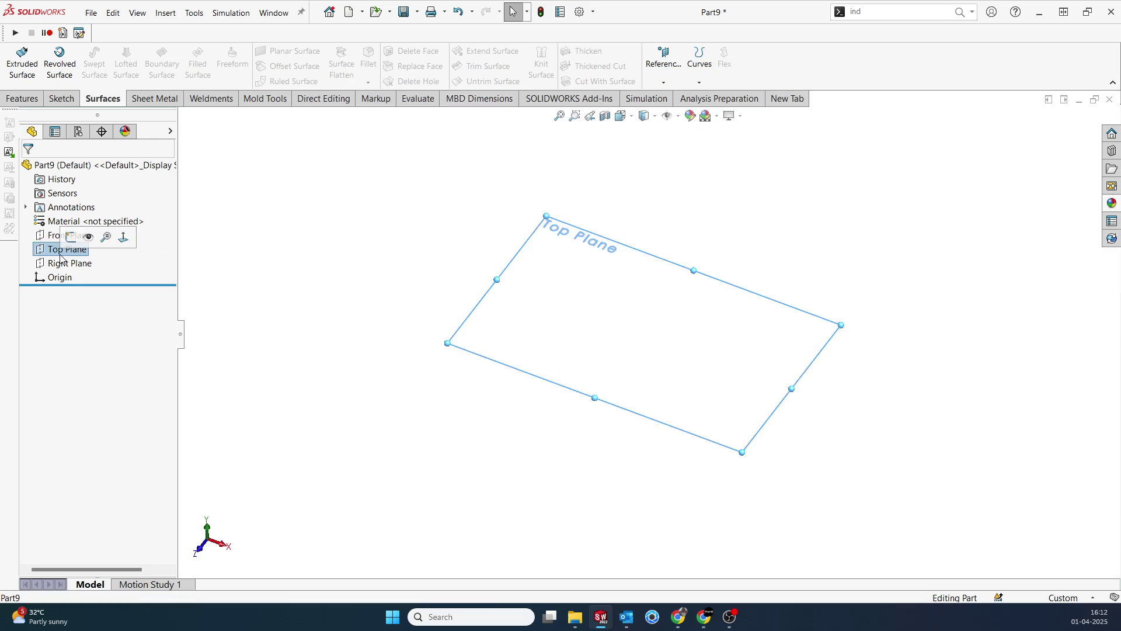
left_click(70, 238)
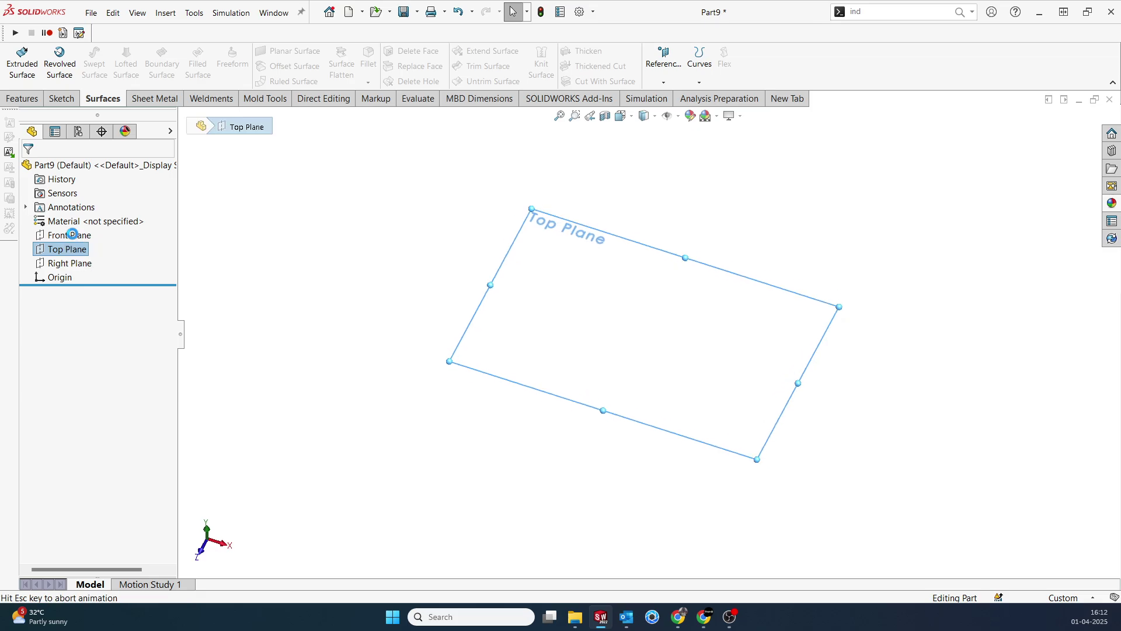
left_click(121, 51)
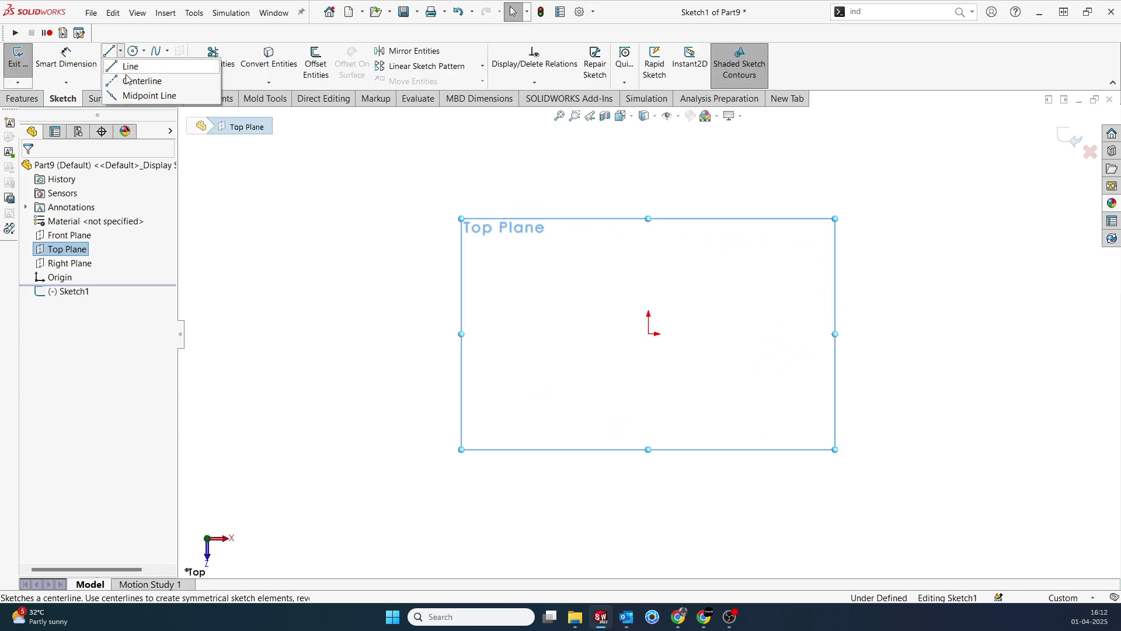
left_click(131, 80)
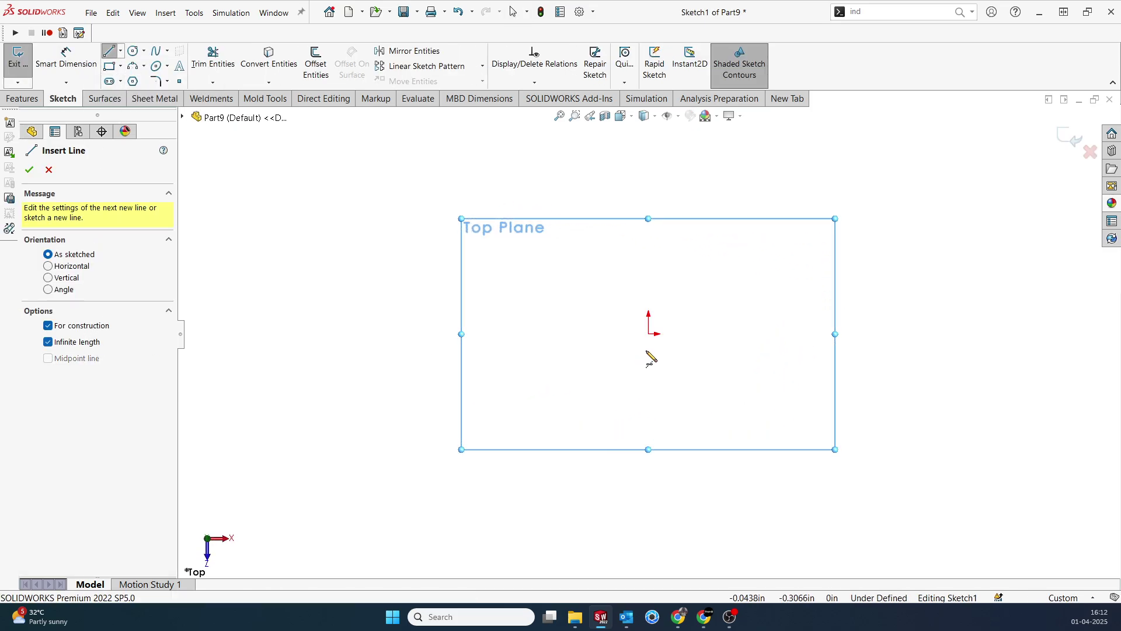
left_click_drag(648, 334, 649, 385)
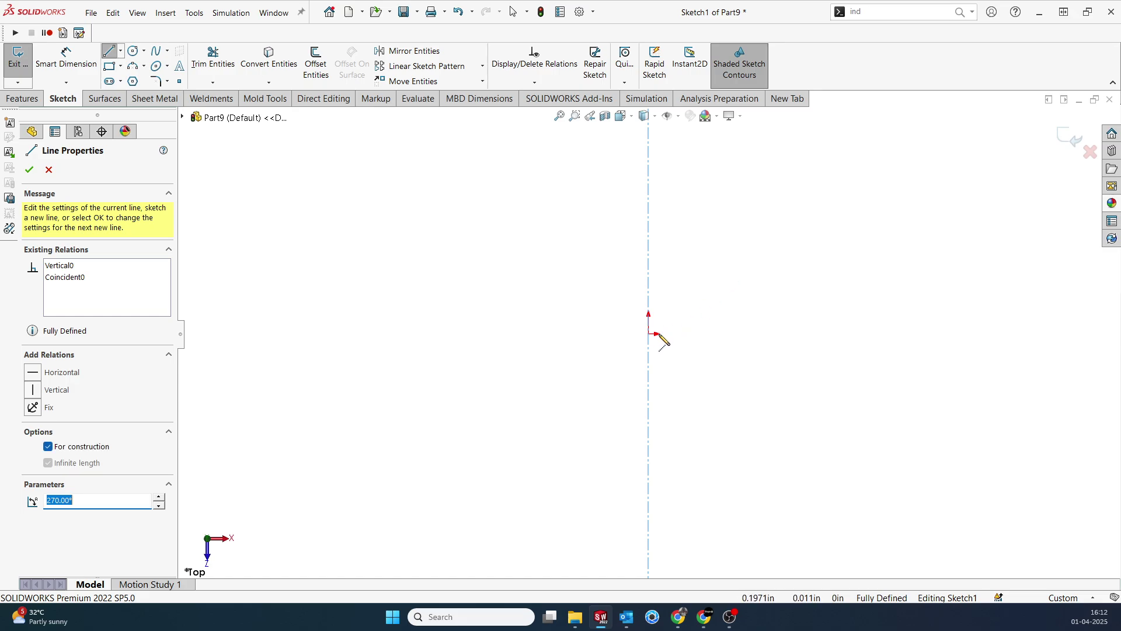
left_click_drag(655, 334, 691, 343)
right_click(701, 300)
left_click(713, 303)
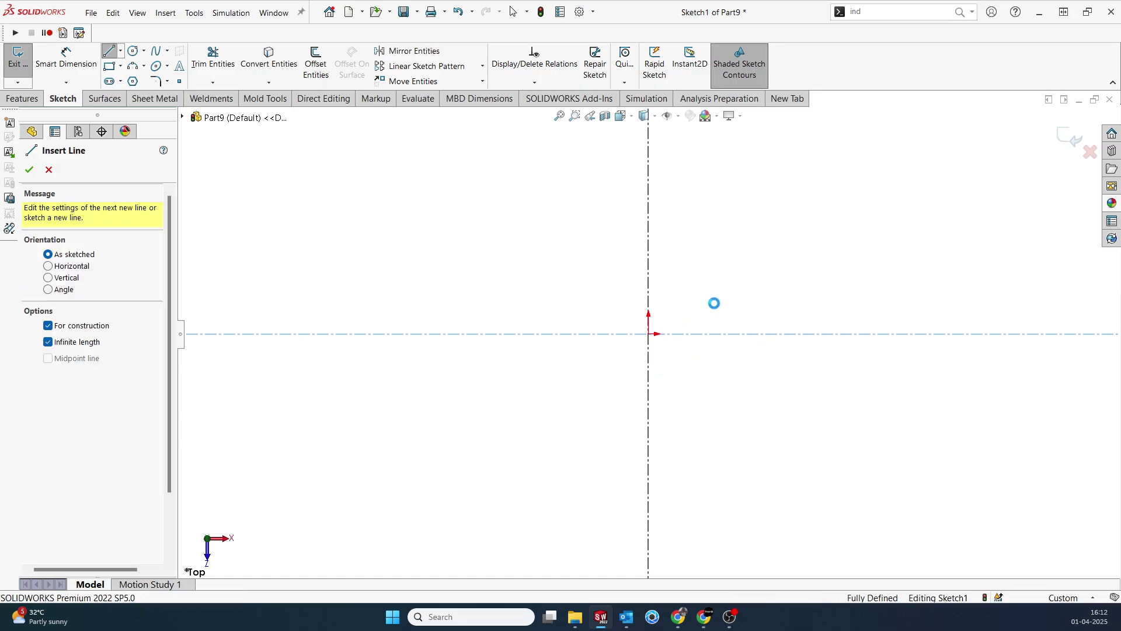
Sketch an ellipse centred on the origin with a horizontal radius of about 3.04 in and a vertical radius of about 1.37 in
left_click(156, 66)
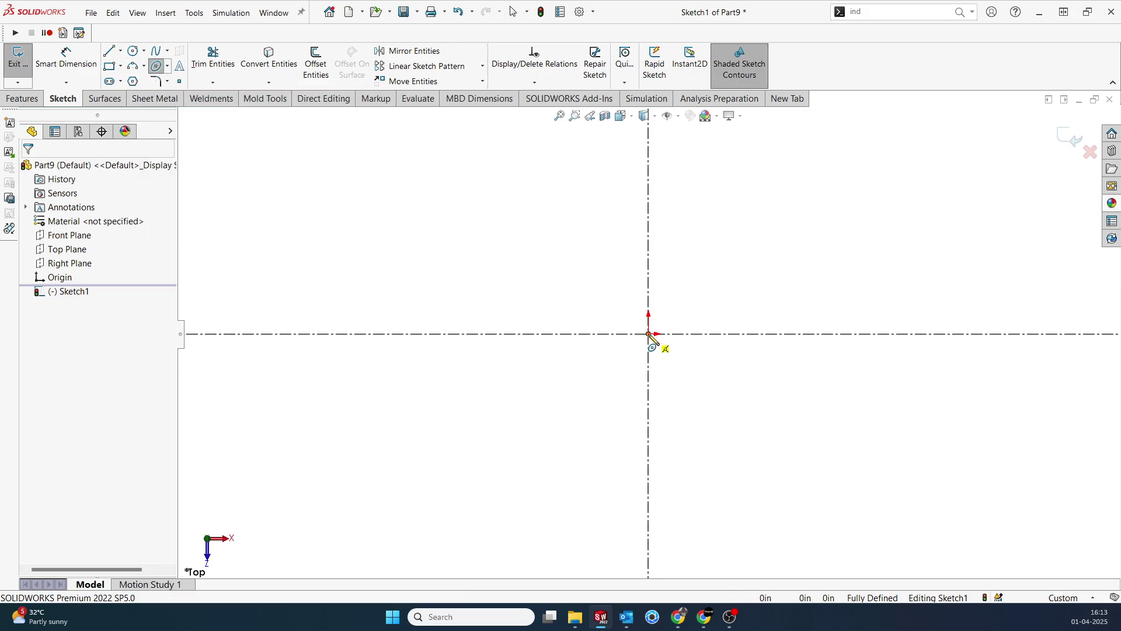
left_click(167, 66)
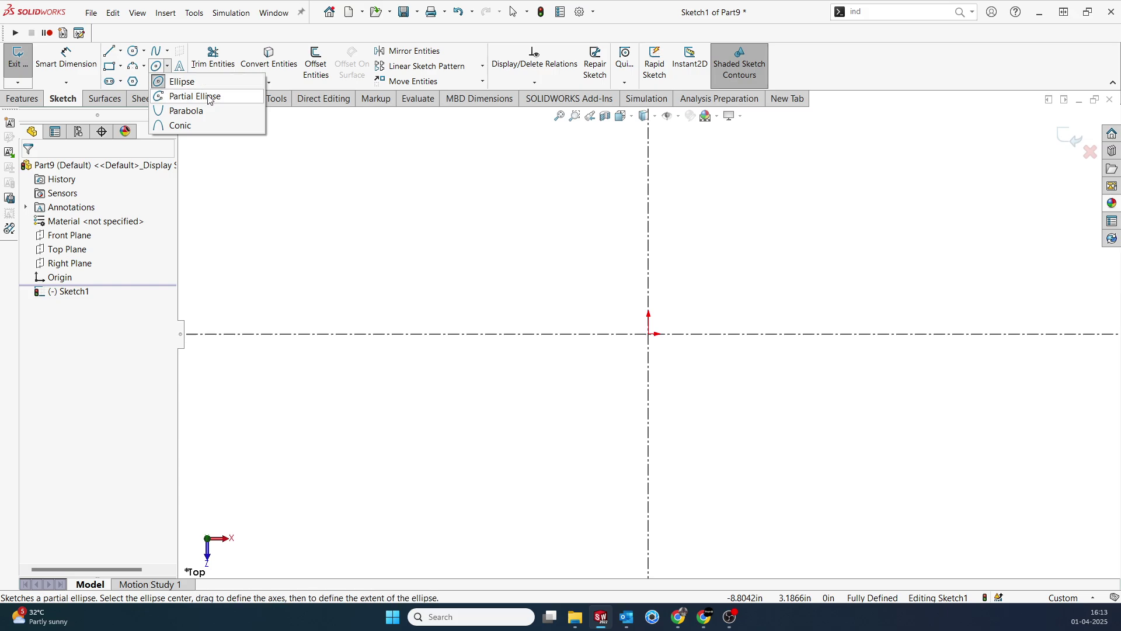
left_click(648, 334)
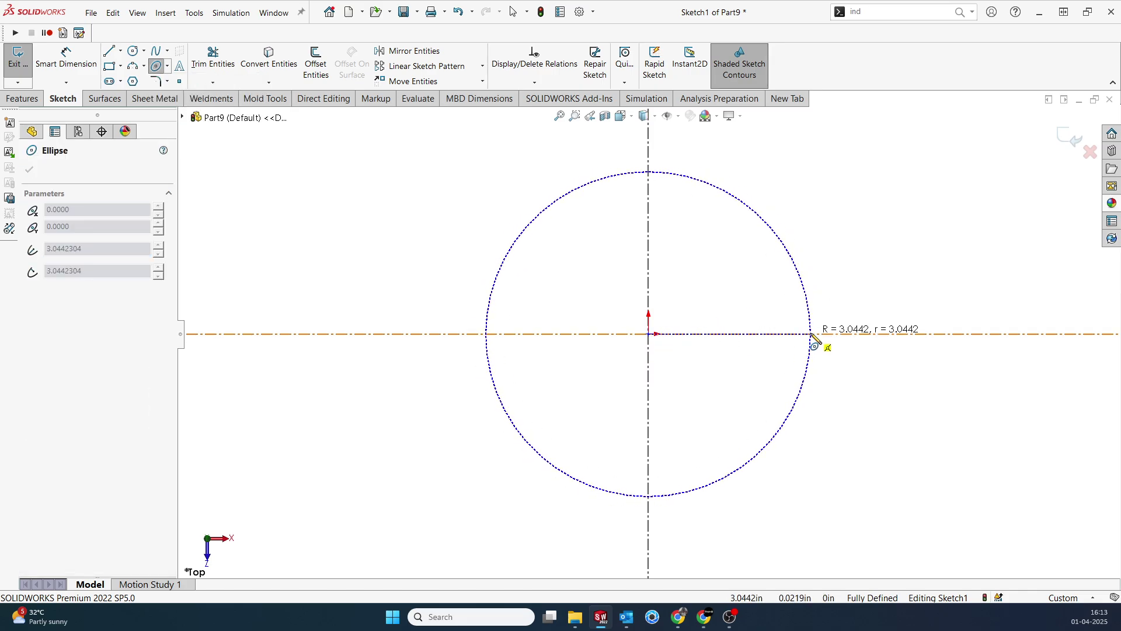
left_click(810, 334)
left_click(806, 263)
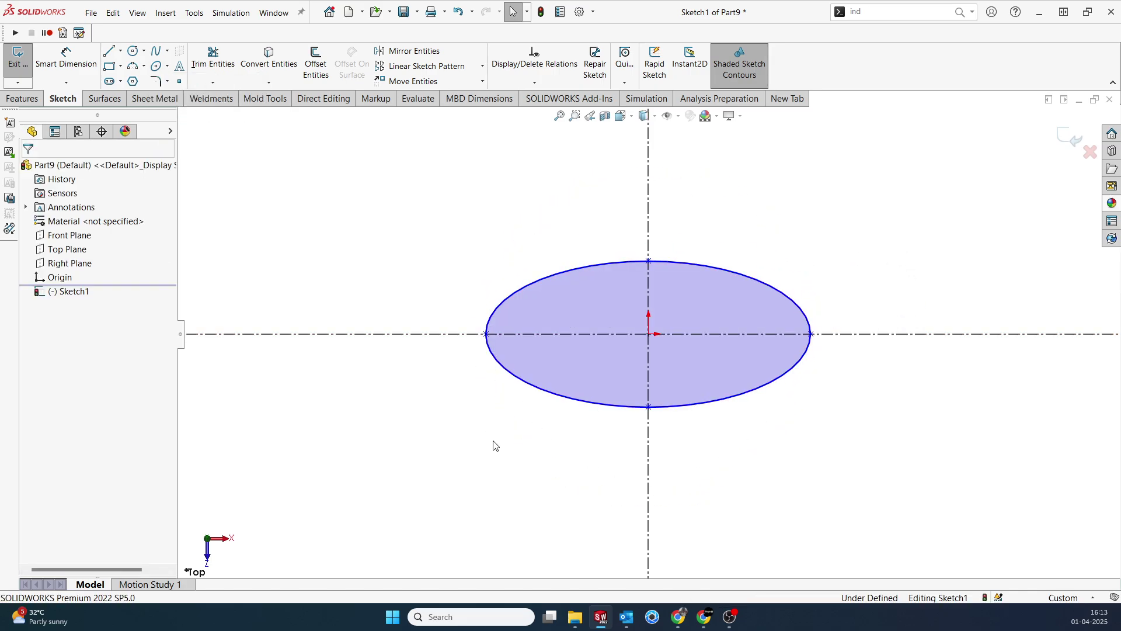
Dimension the ellipse's vertical axis between its upper and lower points to 4 in
key("d")
left_click(648, 262)
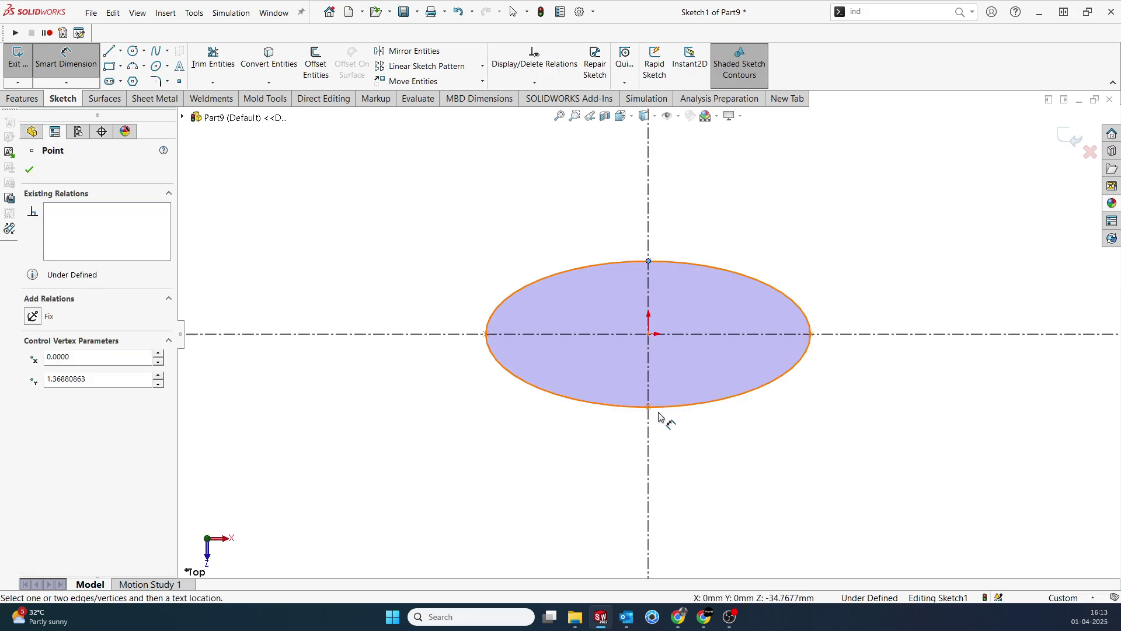
left_click(648, 407)
left_click(358, 299)
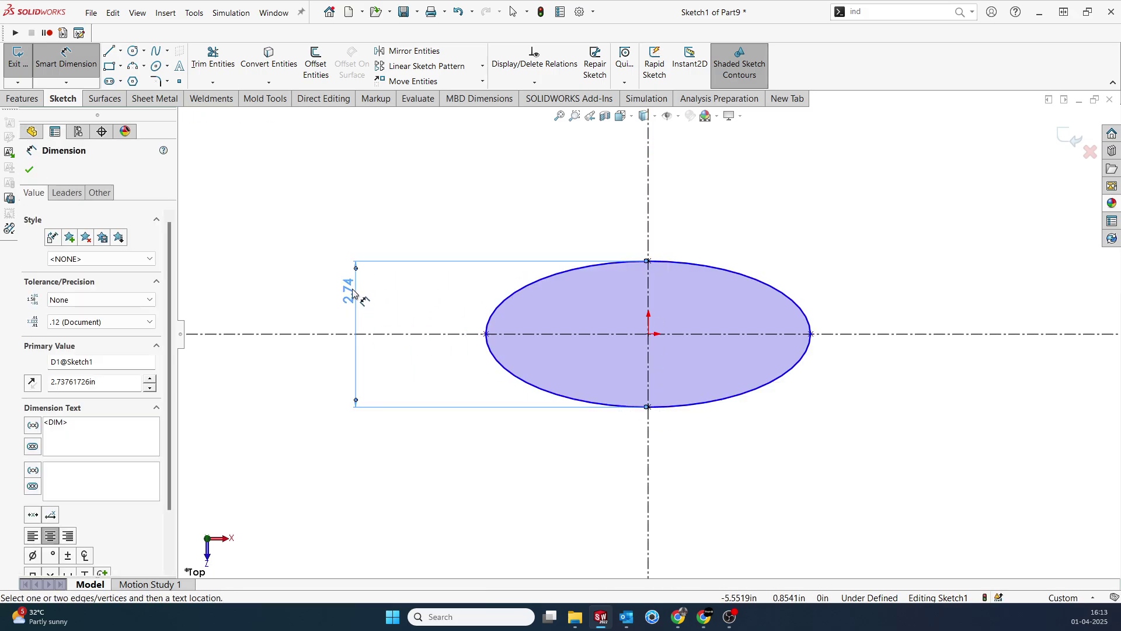
type("4")
key("Return")
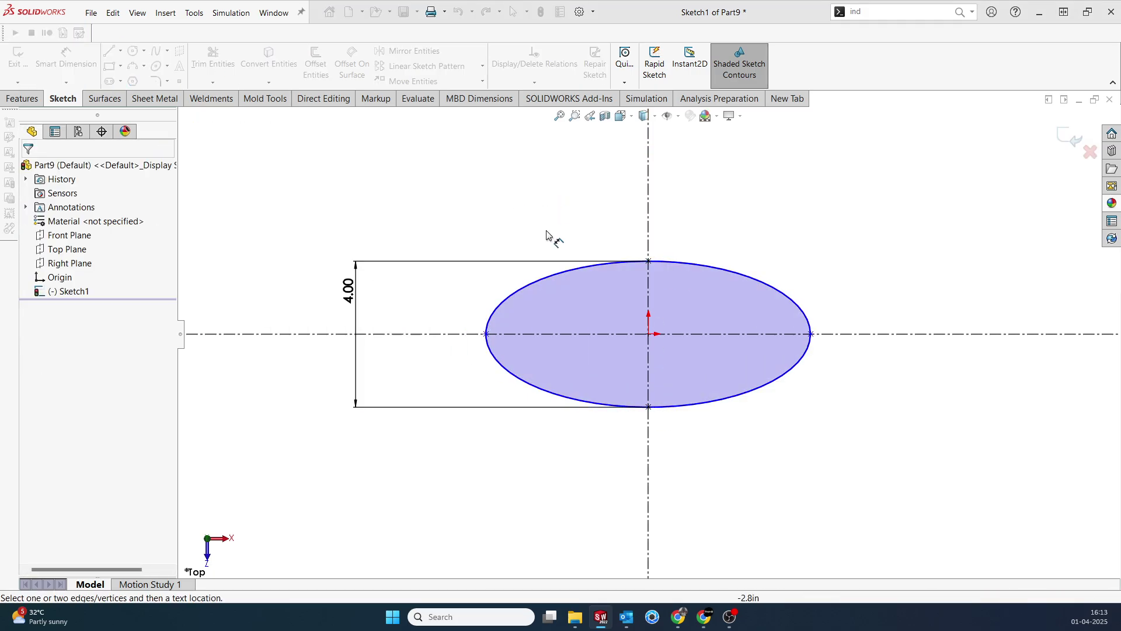
Dimension the ellipse's horizontal axis between its two end points to 8 in
left_click(487, 334)
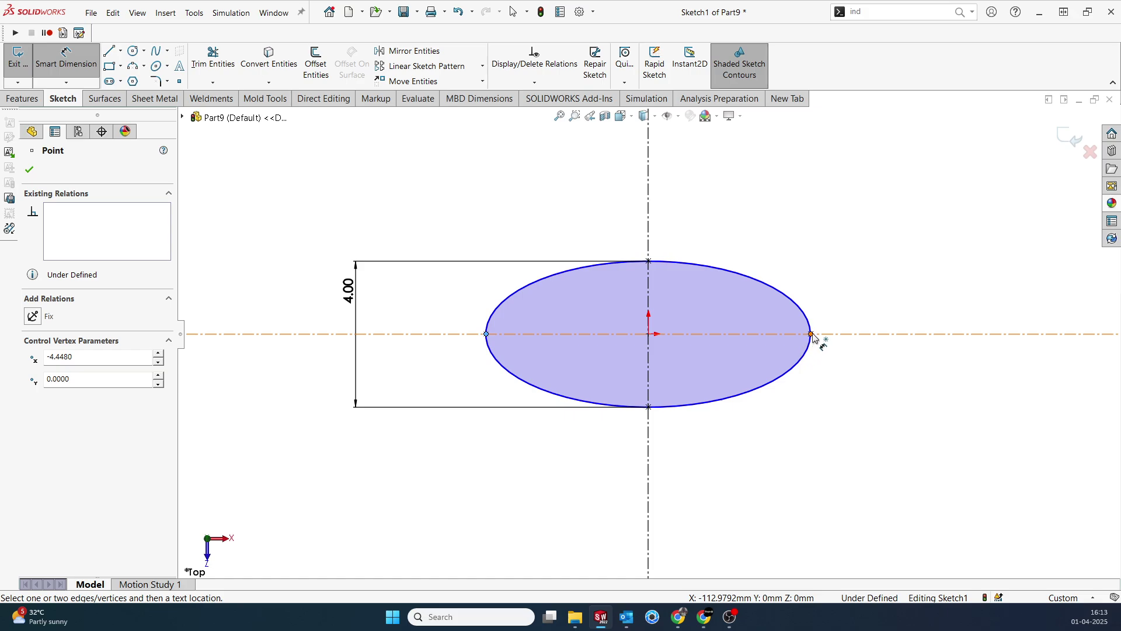
left_click(811, 334)
left_click(770, 208)
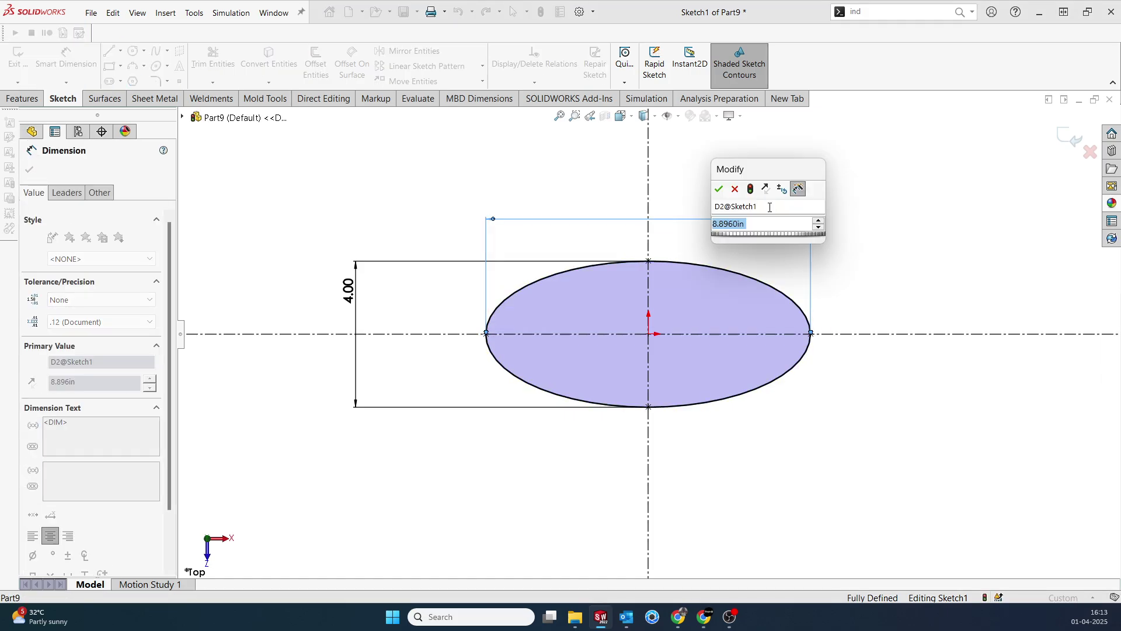
type("8")
key("Return")
Trim away the half of the ellipse on the positive X side of the vertical centerline and exit the sketch
scroll(671, 275, "down", 2)
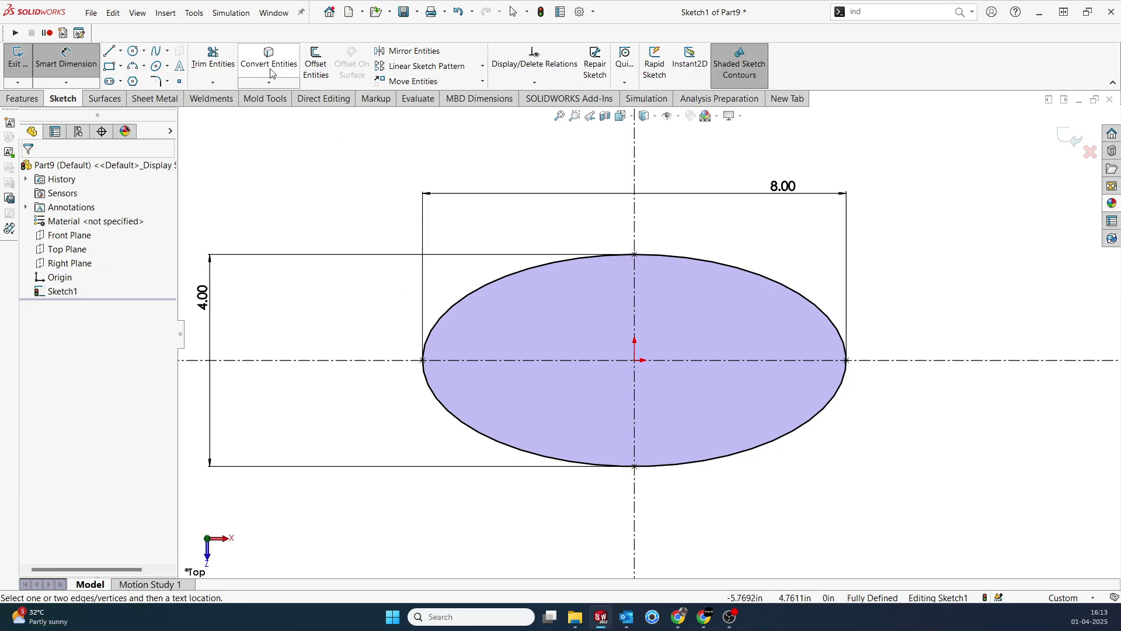
left_click(213, 59)
left_click_drag(788, 257, 801, 318)
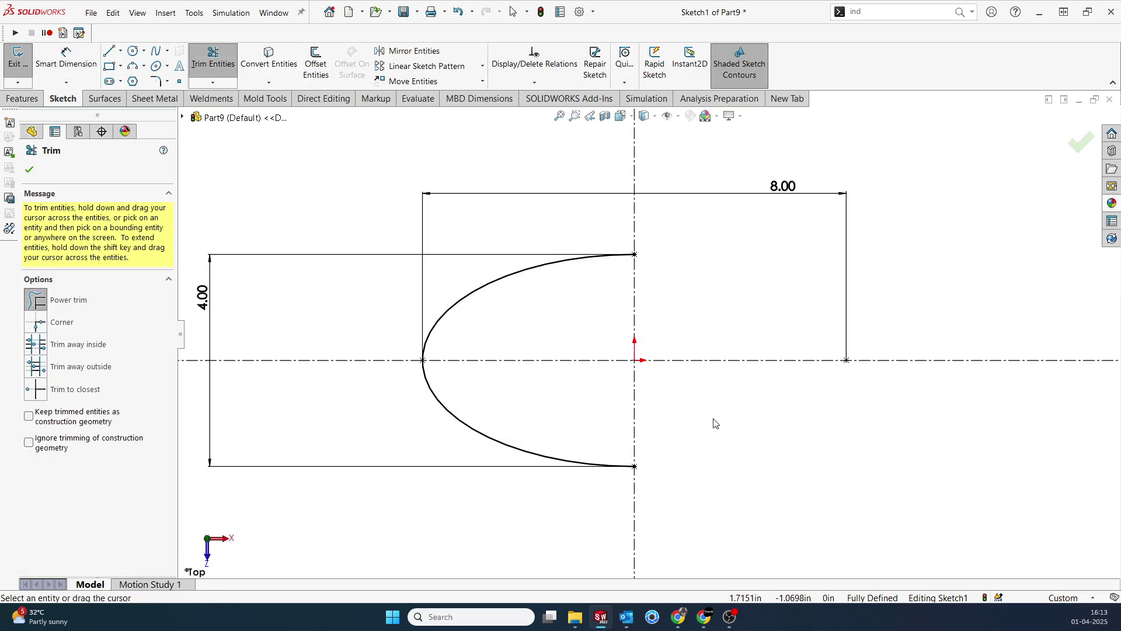
left_click(1080, 142)
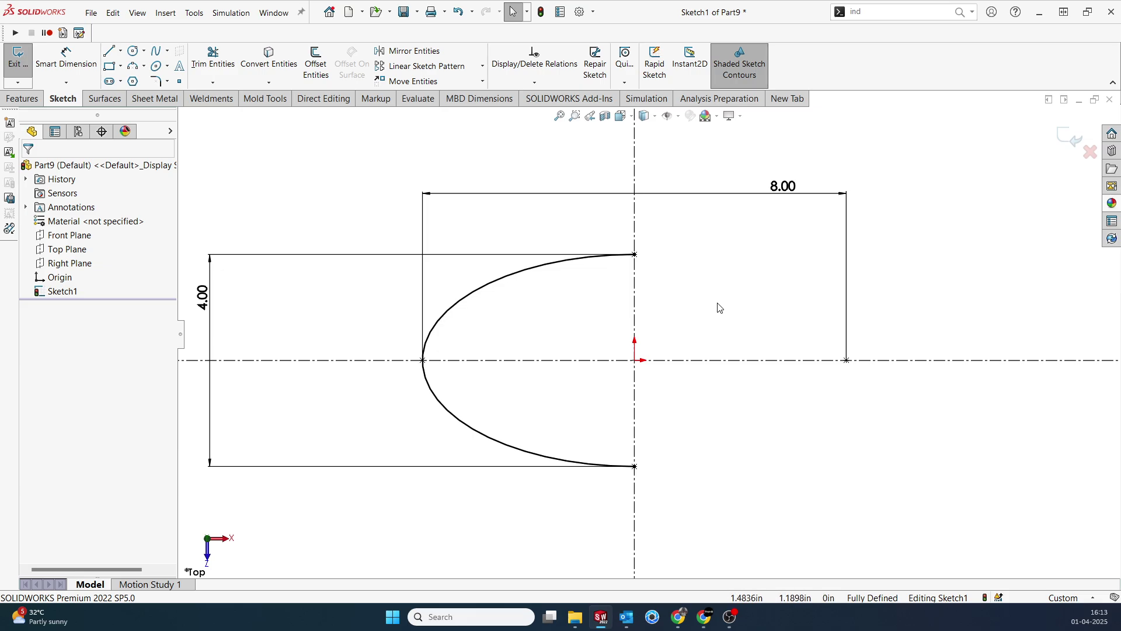
left_click(555, 262)
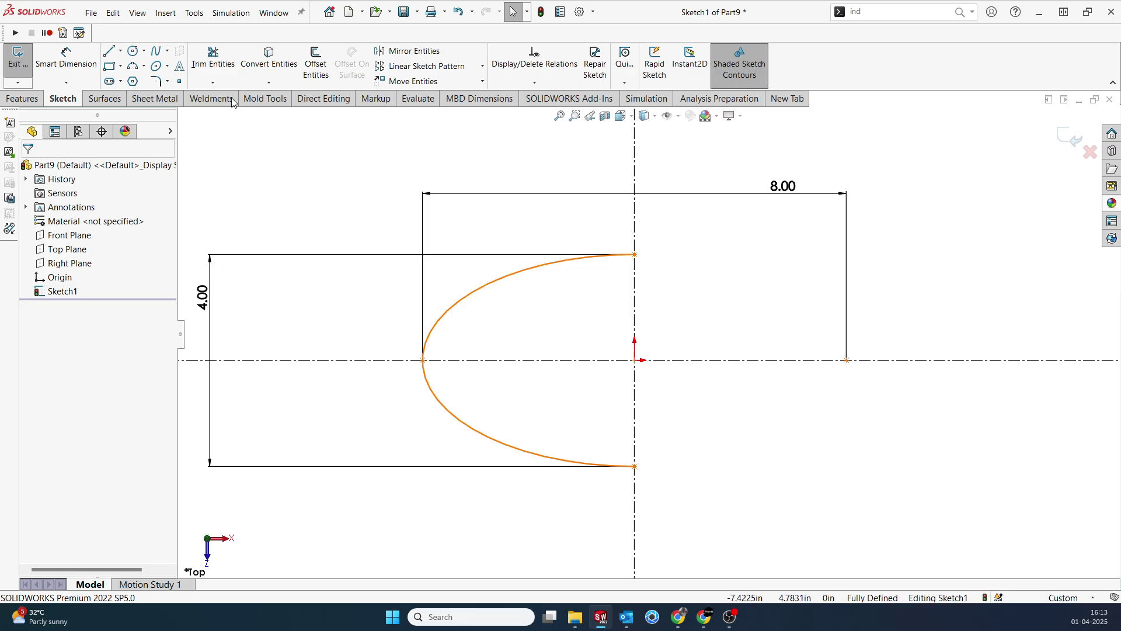
left_click(1036, 128)
left_click(1066, 137)
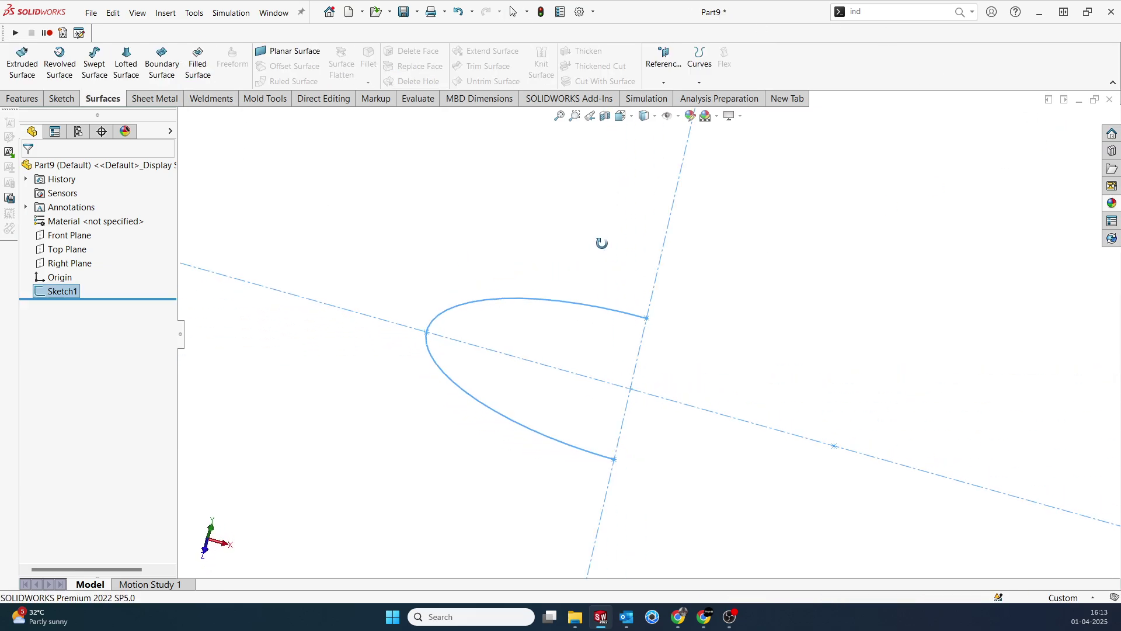
left_click(545, 235)
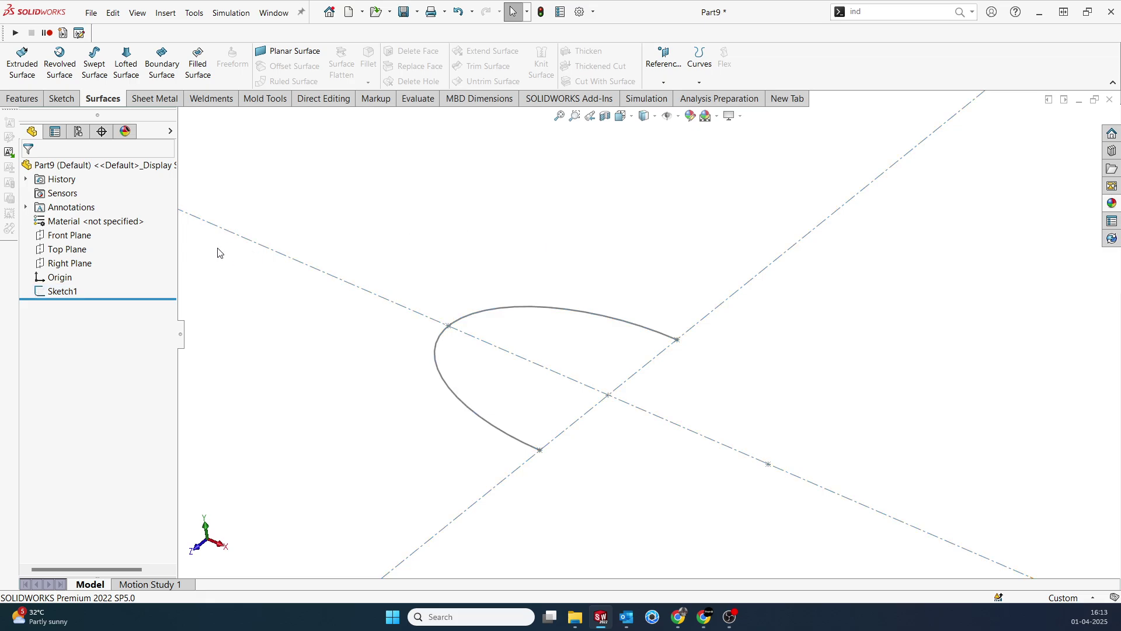
Create a reference axis at the intersection of the Right Plane and the Top Plane
left_click(89, 264)
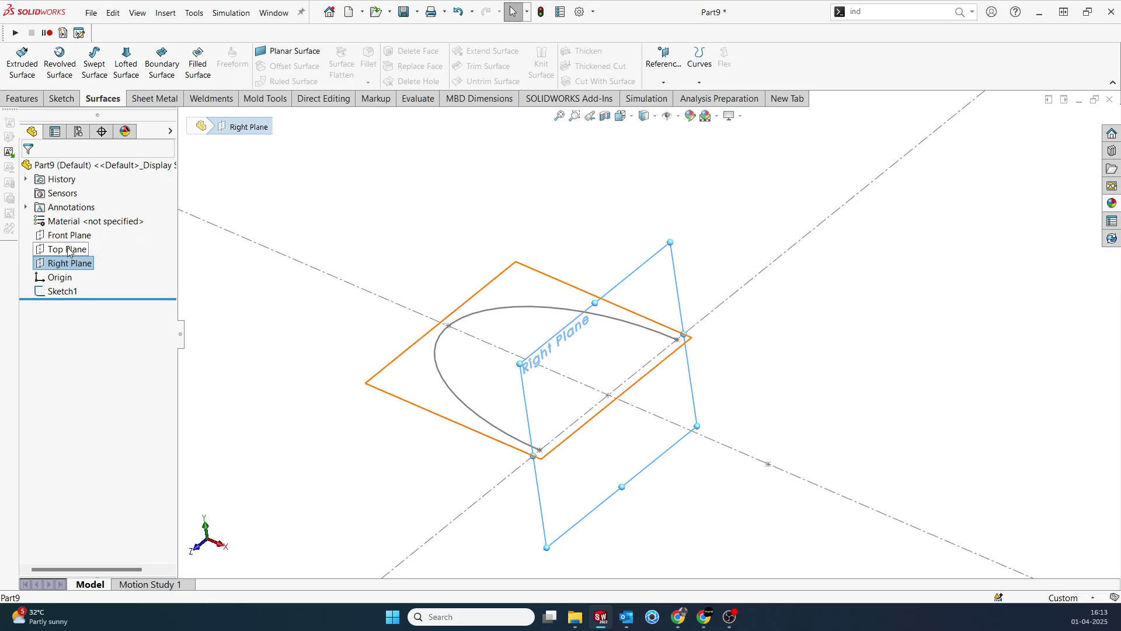
left_click(68, 249, "ctrl")
left_click(24, 98)
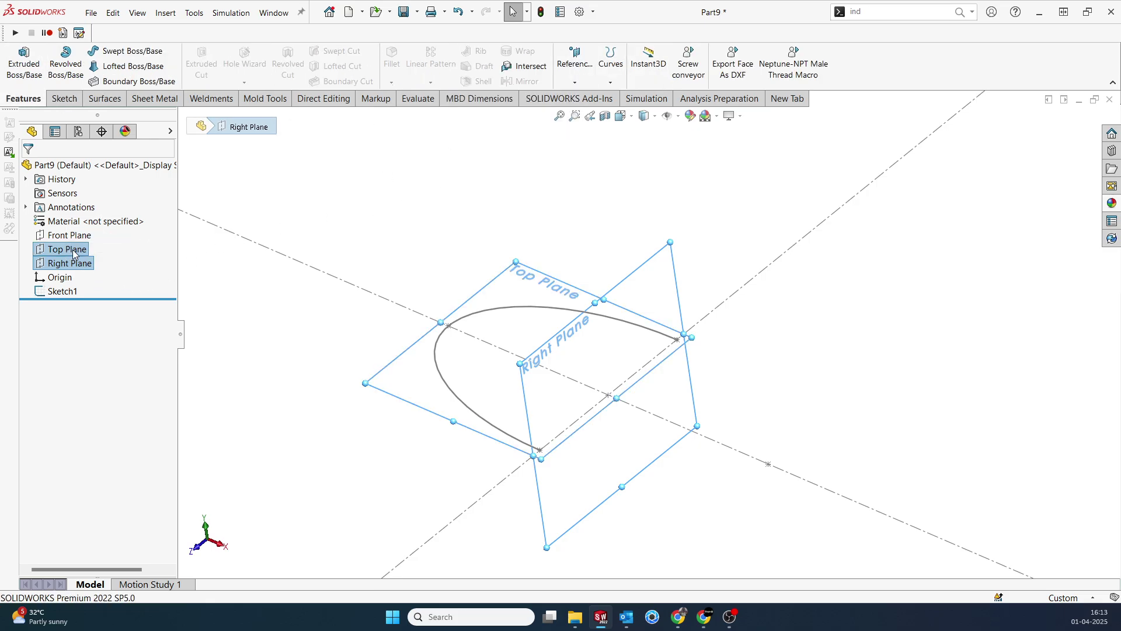
left_click(574, 58)
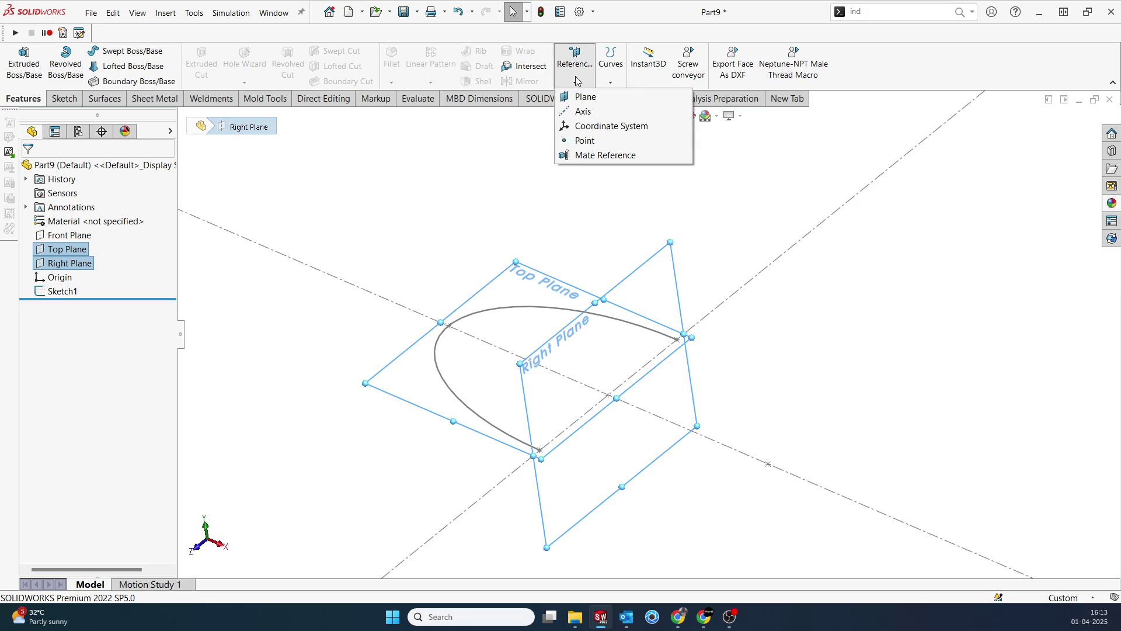
left_click(581, 115)
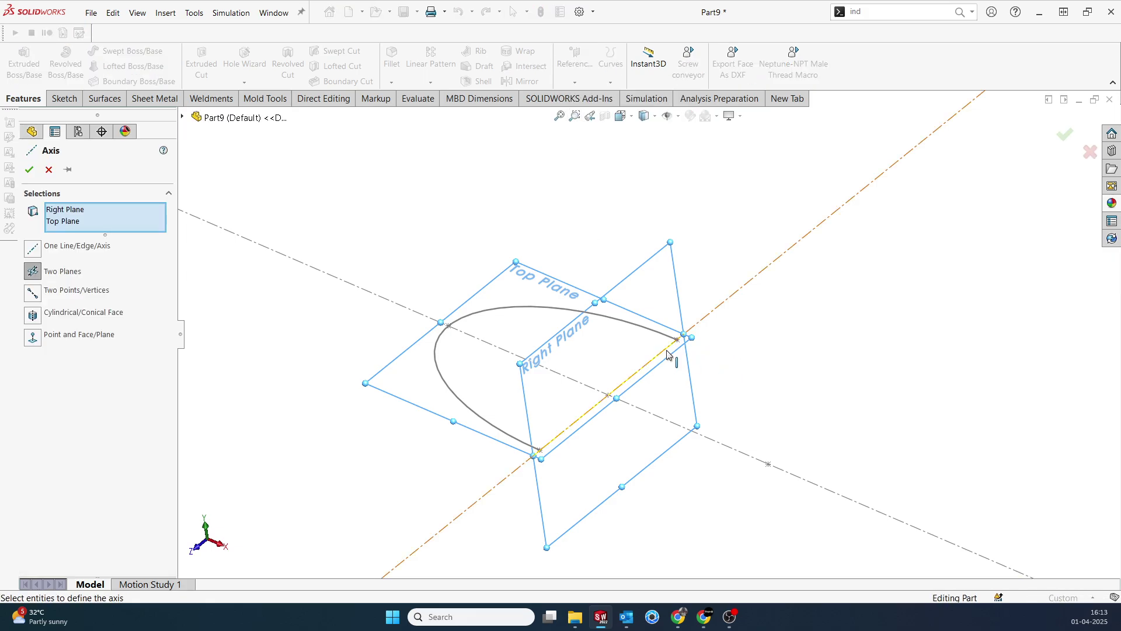
left_click(28, 171)
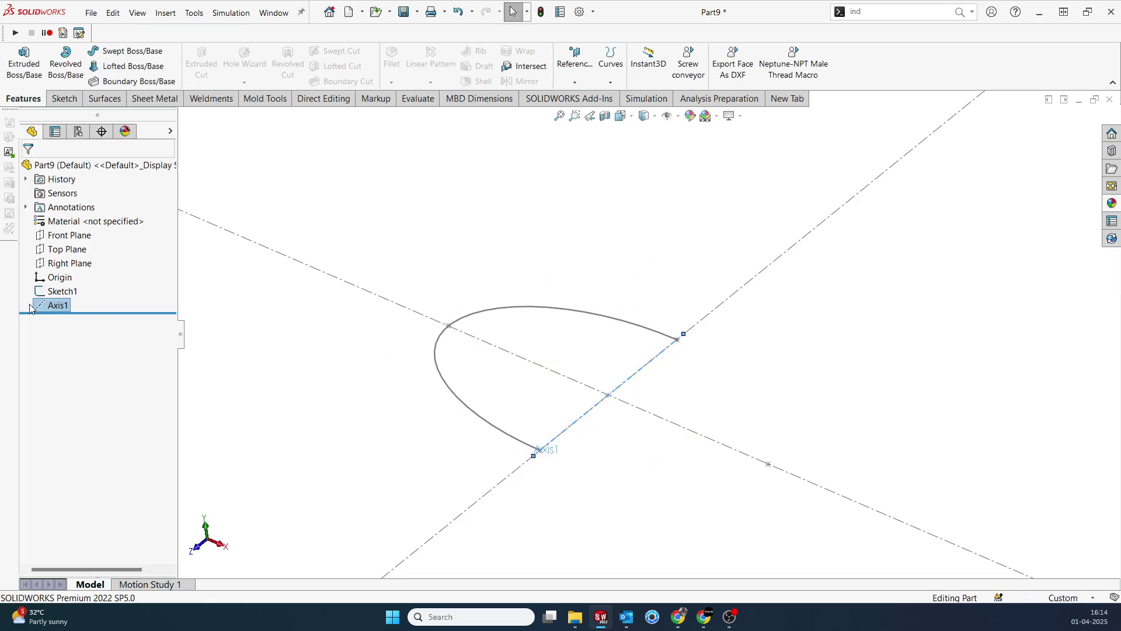
Create a reference plane through the new axis at 45 degrees to the Top Plane
left_click(575, 63)
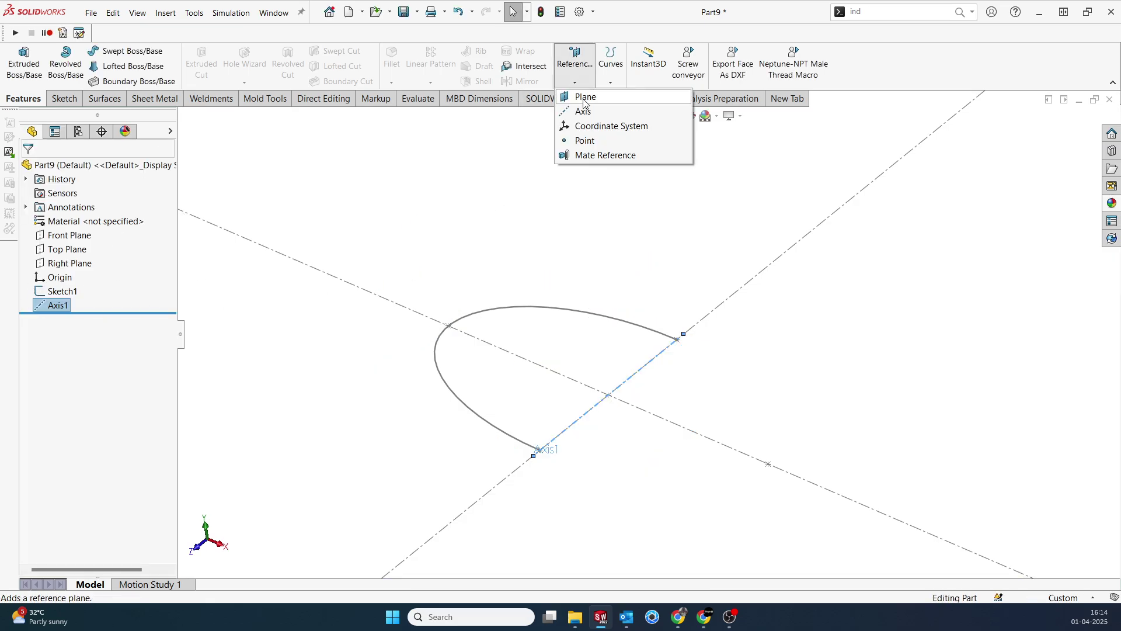
left_click(584, 98)
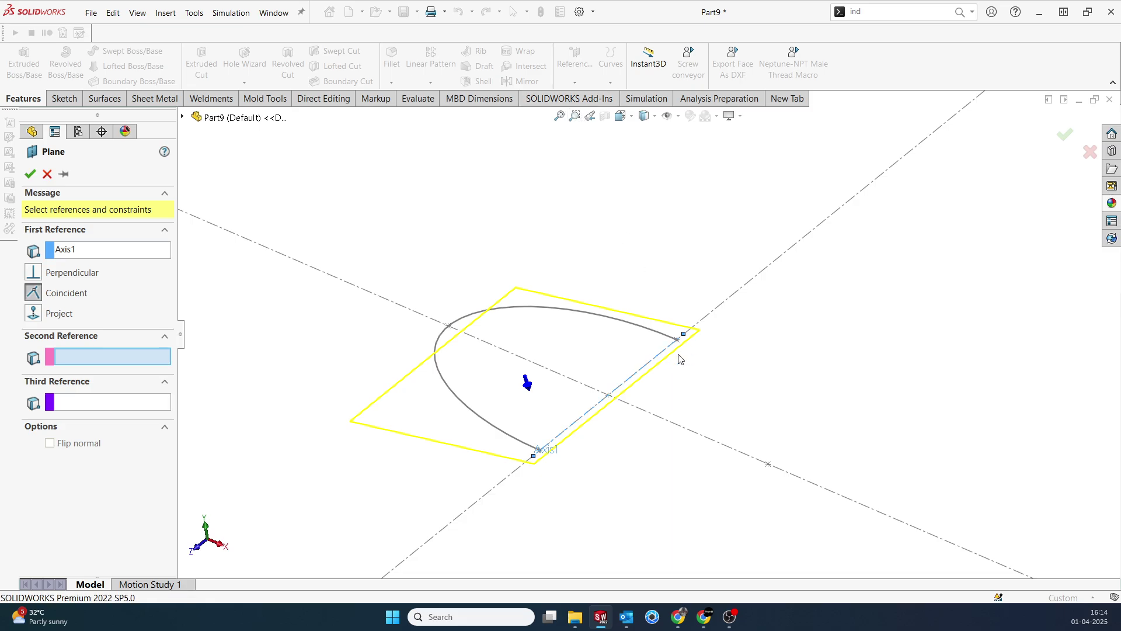
middle_click_drag(681, 358, 695, 308)
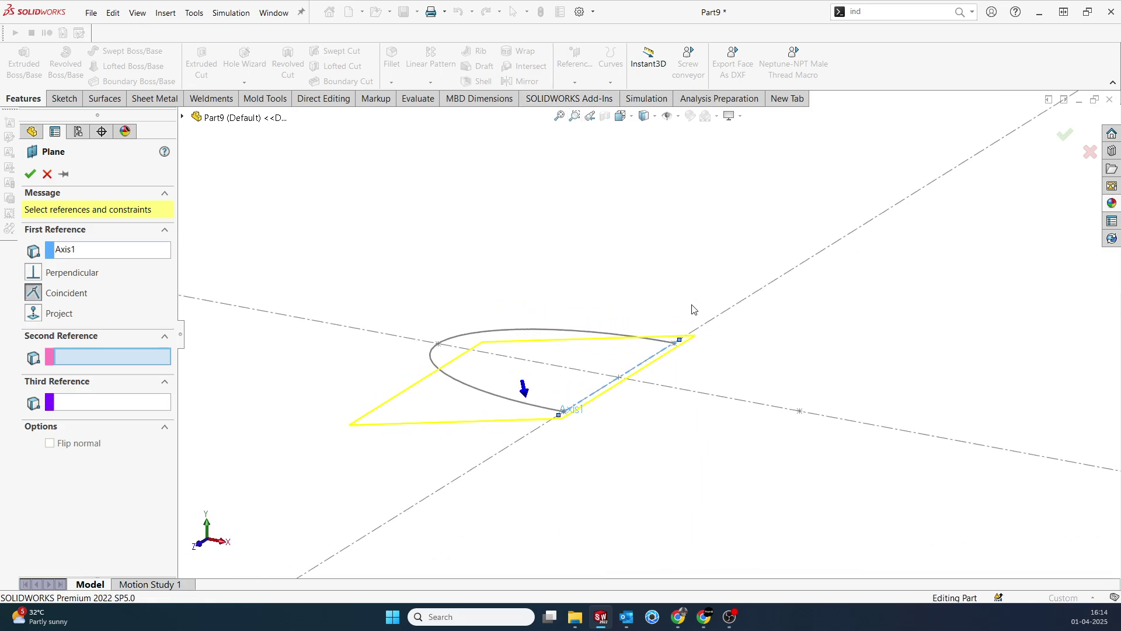
left_click(183, 117)
left_click(226, 205)
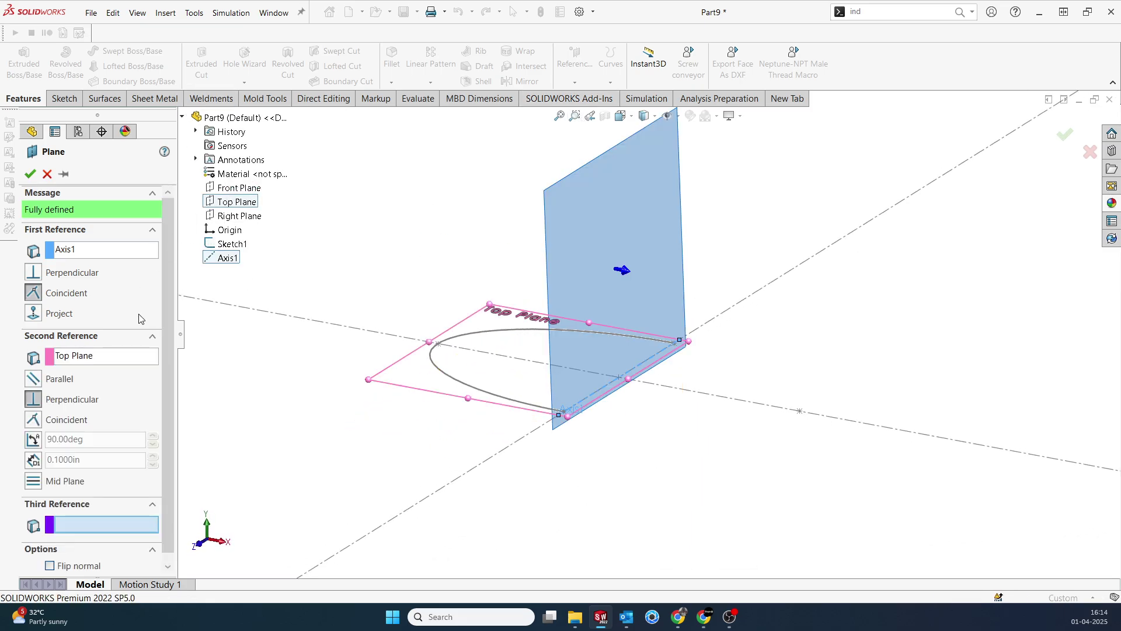
left_click(42, 446)
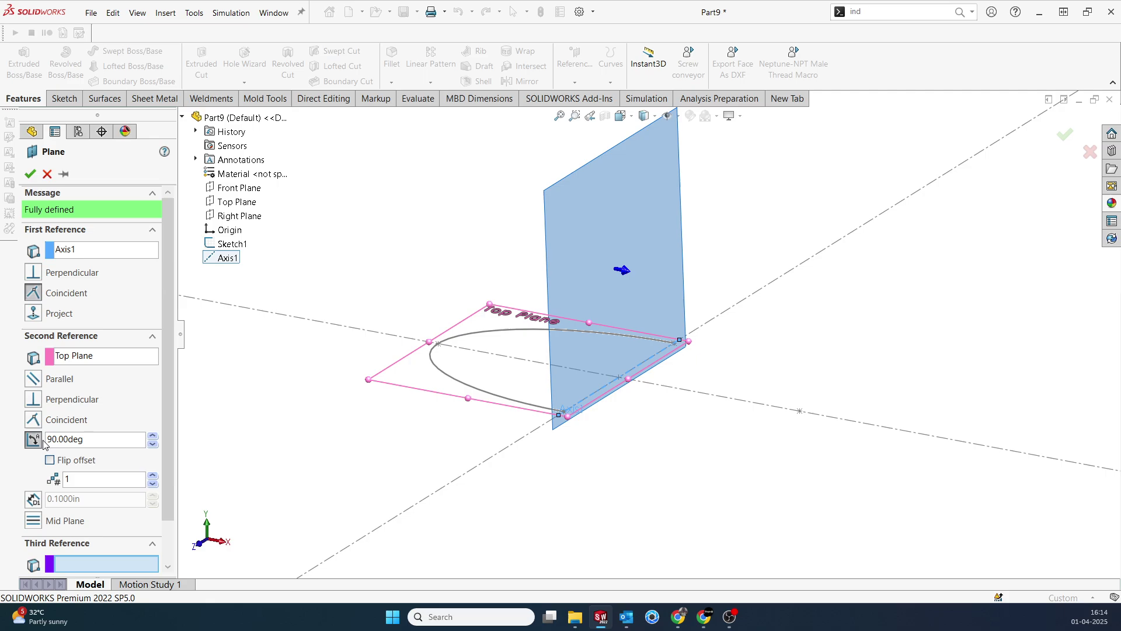
double_click(99, 445)
type("45")
key("Return")
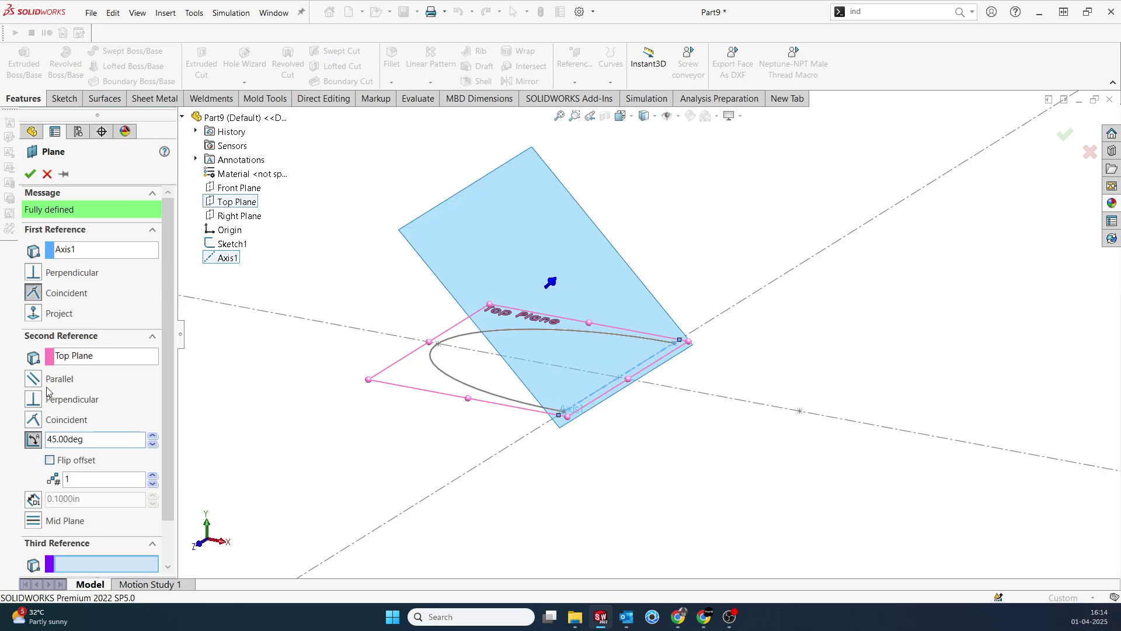
left_click(35, 174)
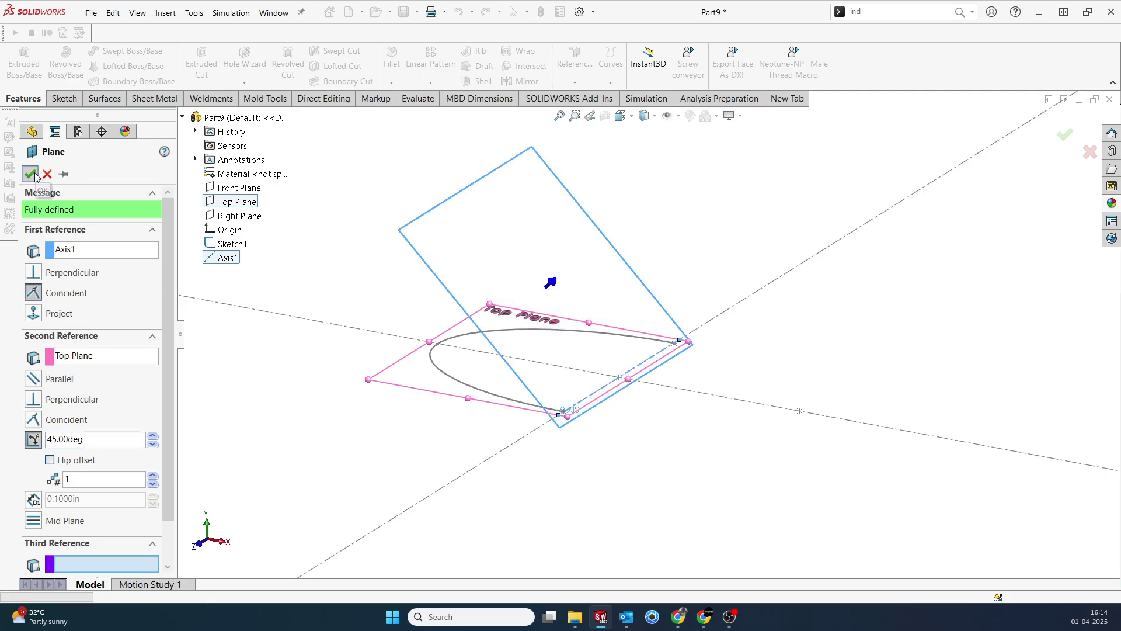
Start a sketch on the inclined plane and draw an origin-centred ellipse with radii of about 1.03 in along the axis and 1.69 in across it
right_click(614, 169)
left_click(642, 150)
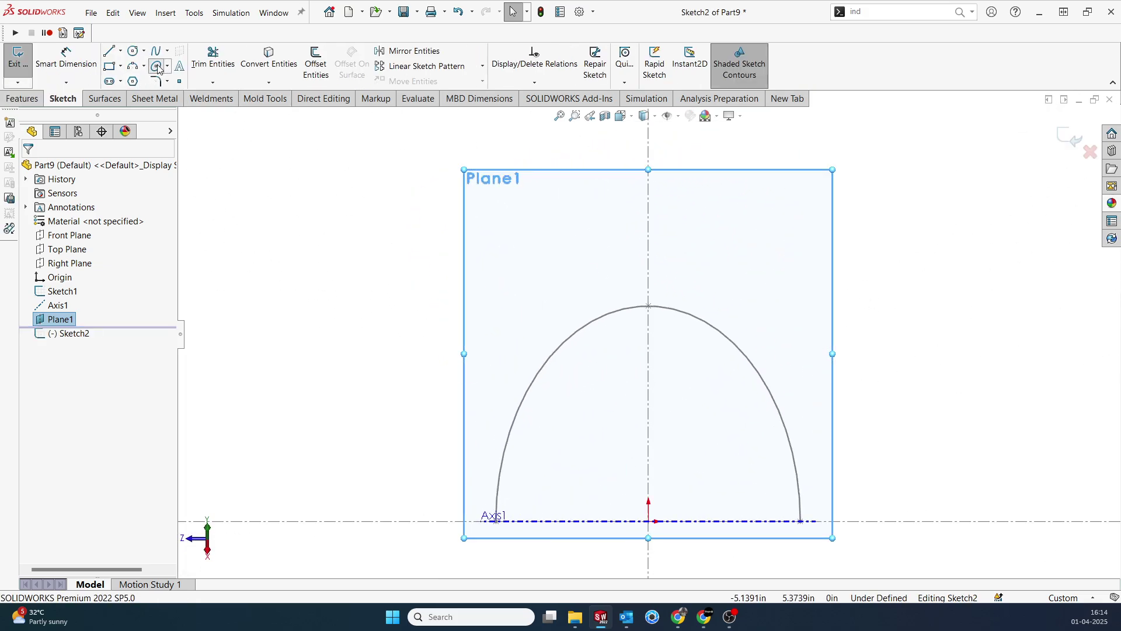
left_click(157, 67)
left_click(648, 521)
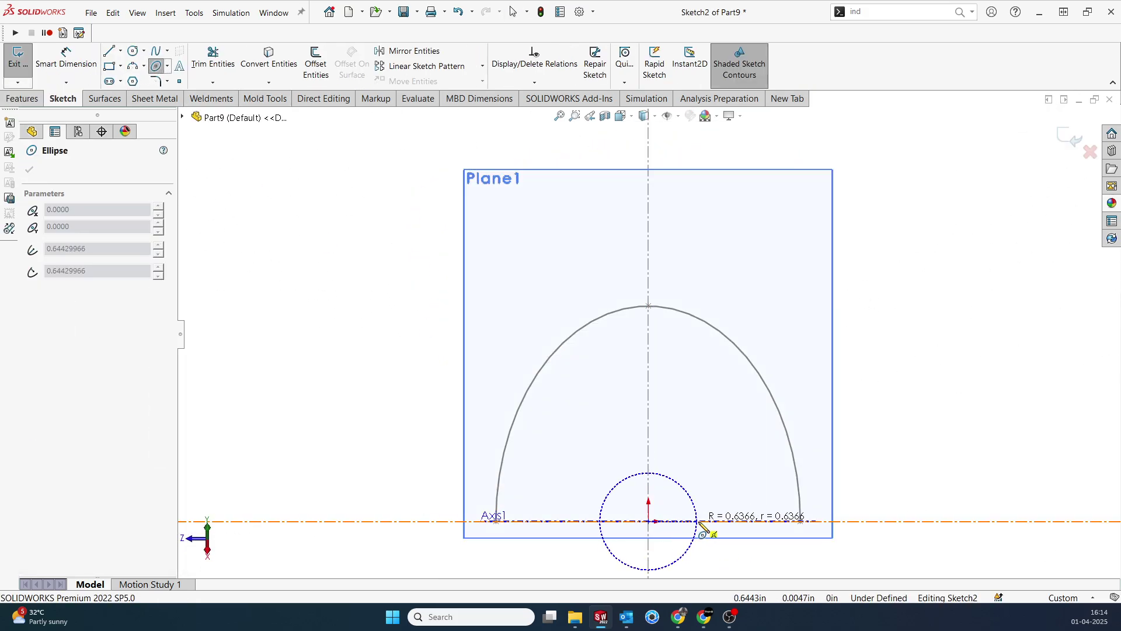
left_click(728, 522)
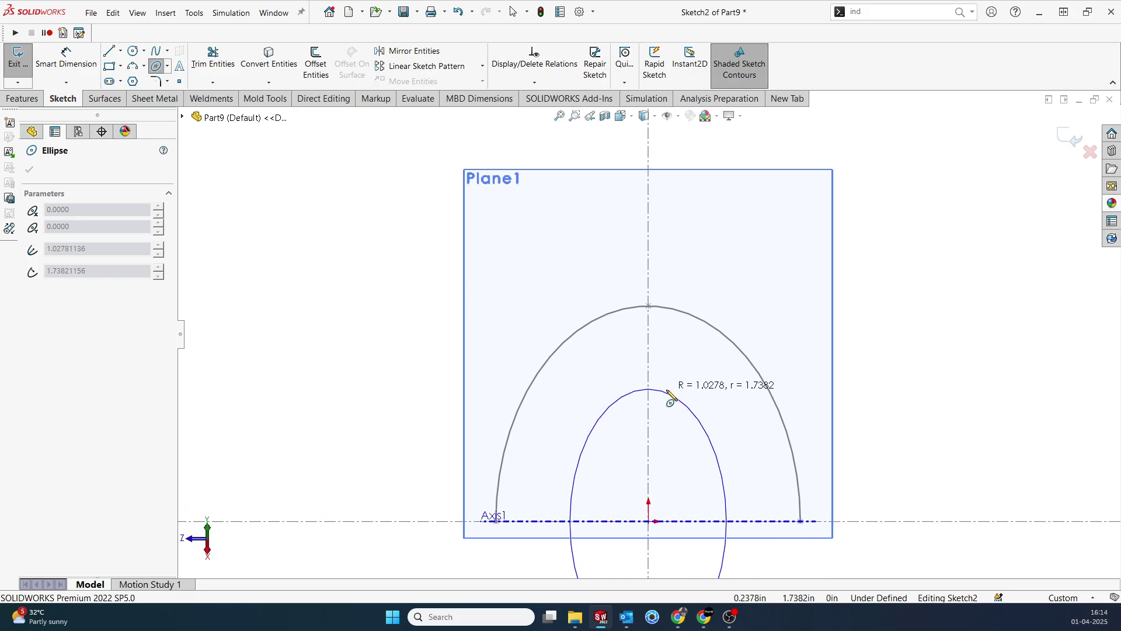
left_click(671, 397)
key("Escape")
scroll(670, 397, "down", 2)
middle_click_drag(670, 398, 757, 385)
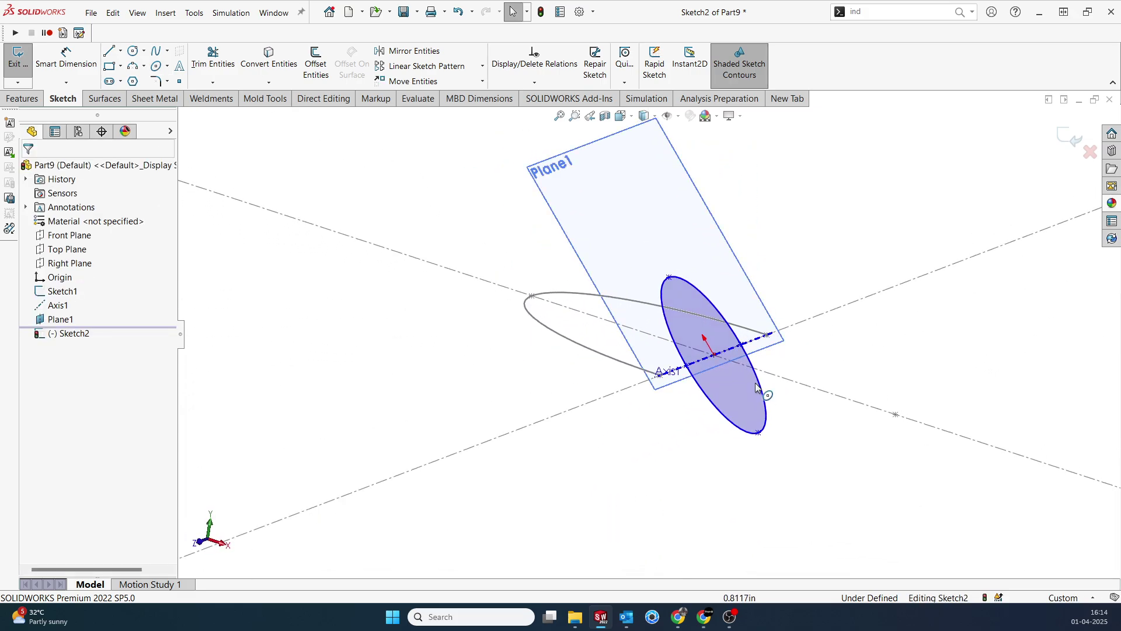
Dimension the new ellipse's long axis between its upper and lower points to 4 in
scroll(755, 383, "down", 2)
key("d")
scroll(642, 262, "down", 2)
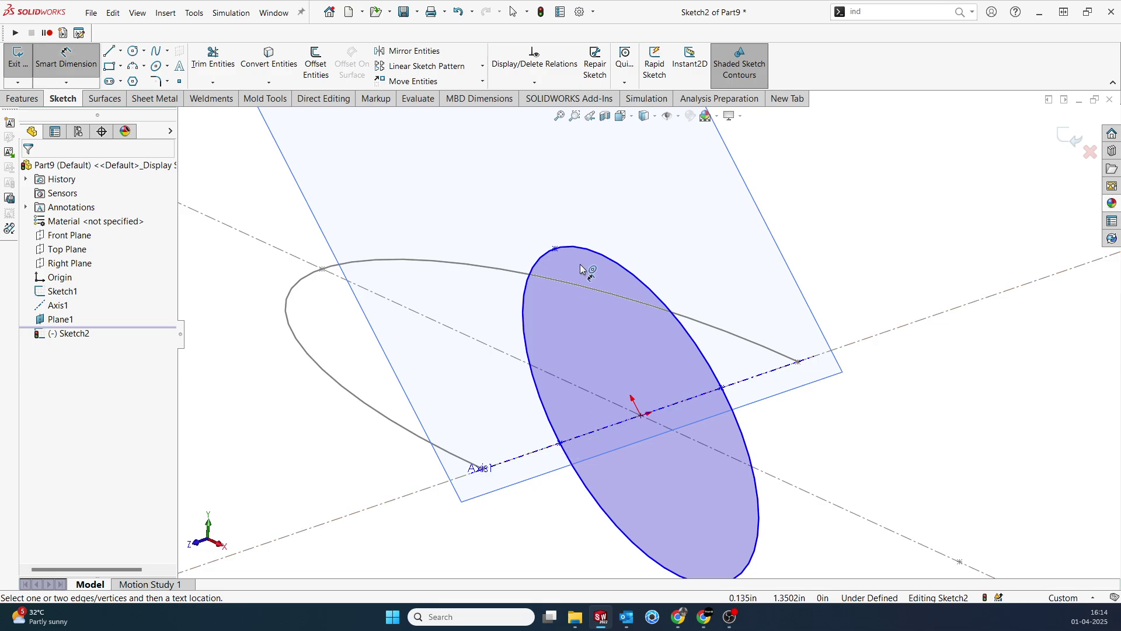
left_click(555, 249)
scroll(646, 333, "up", 2)
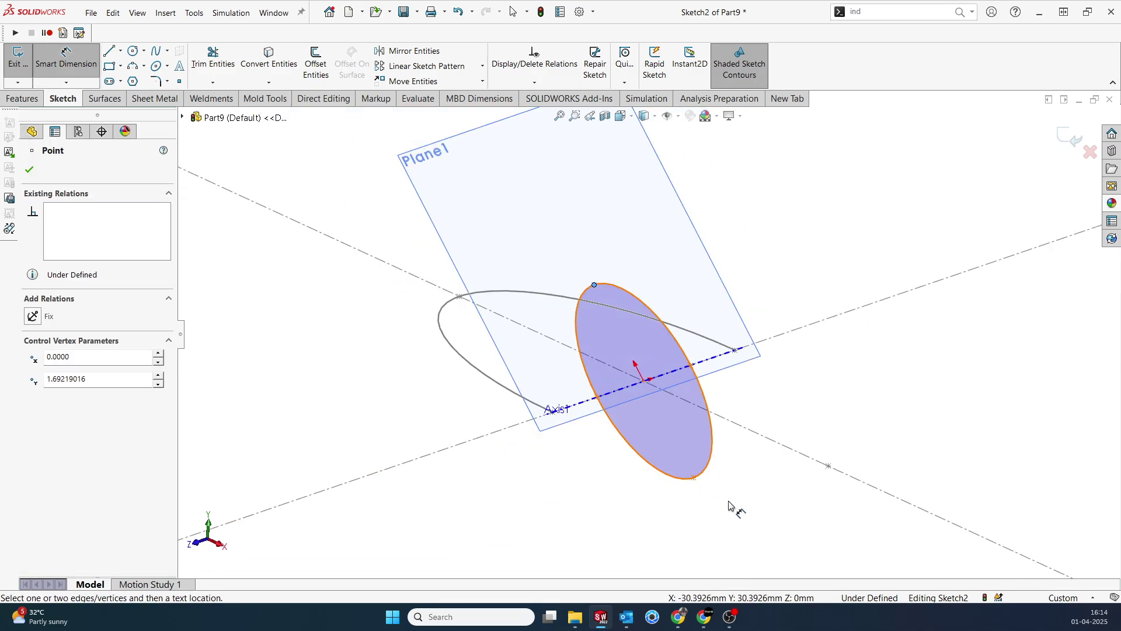
left_click(703, 477)
left_click(698, 492)
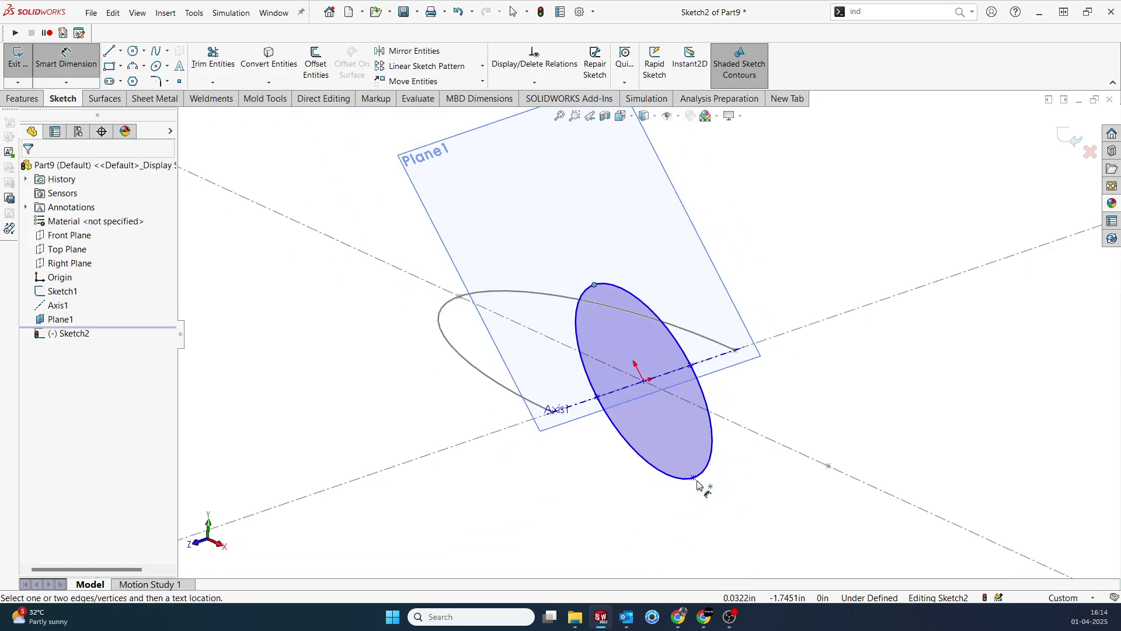
left_click(694, 478)
left_click(808, 371)
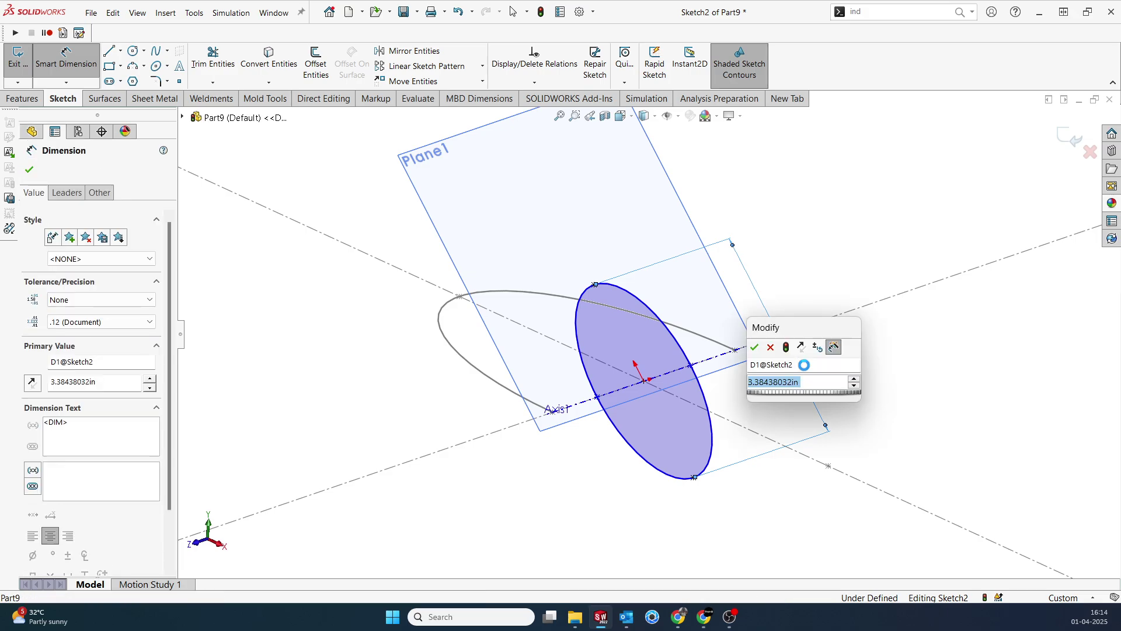
type("4")
key("Return")
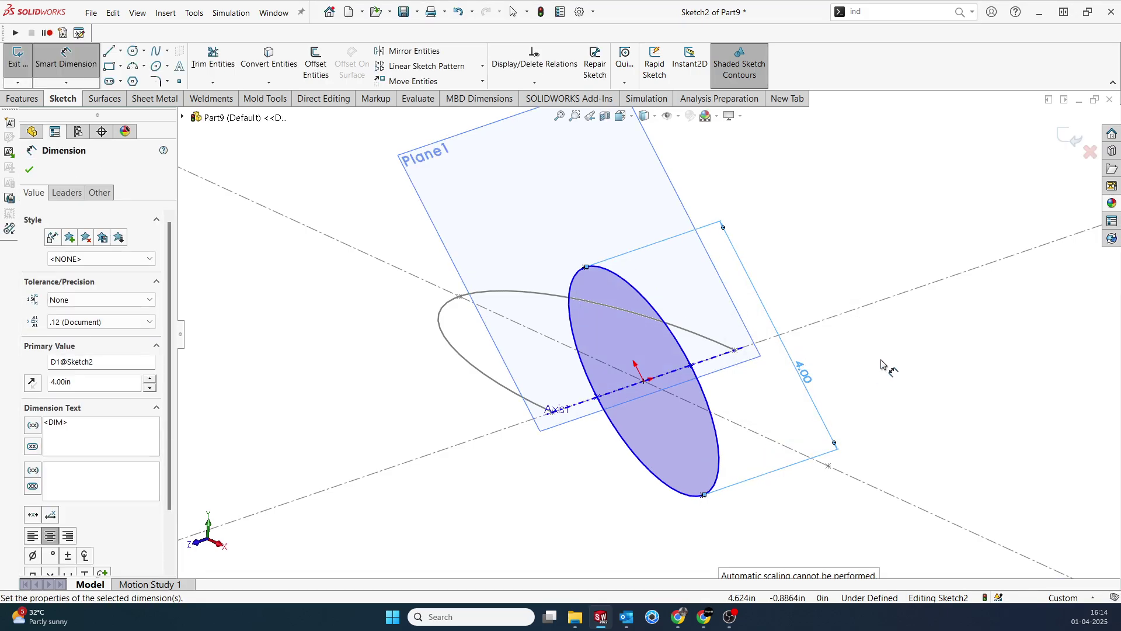
left_click(883, 365)
Dimension the new ellipse's short axis between its two side points to 2 in
left_click(597, 399)
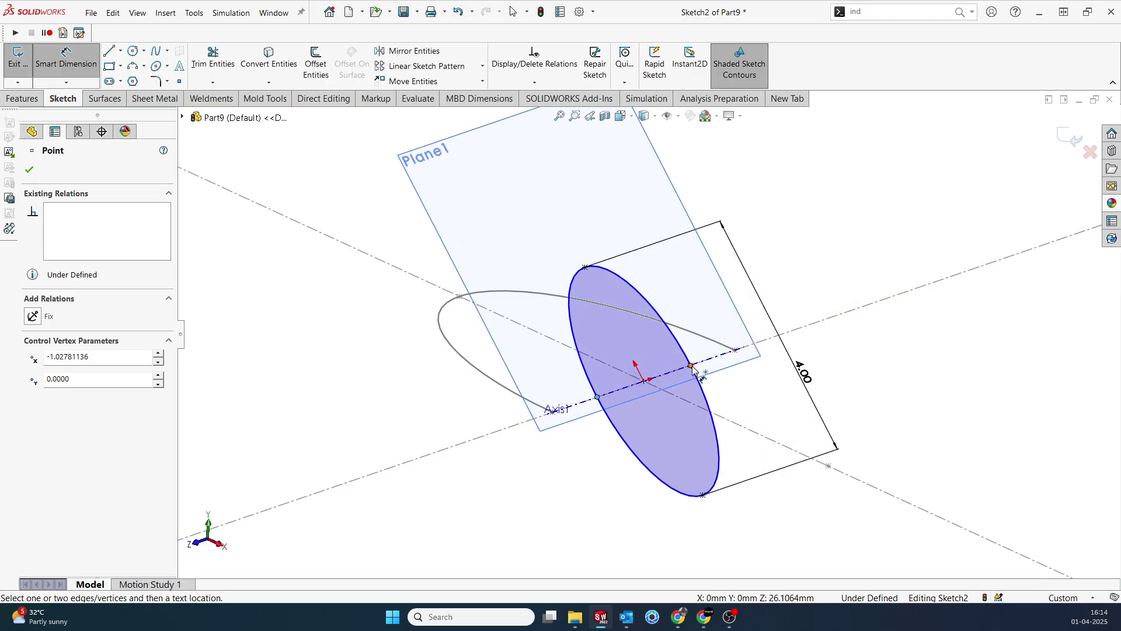
left_click(692, 366)
left_click(734, 514)
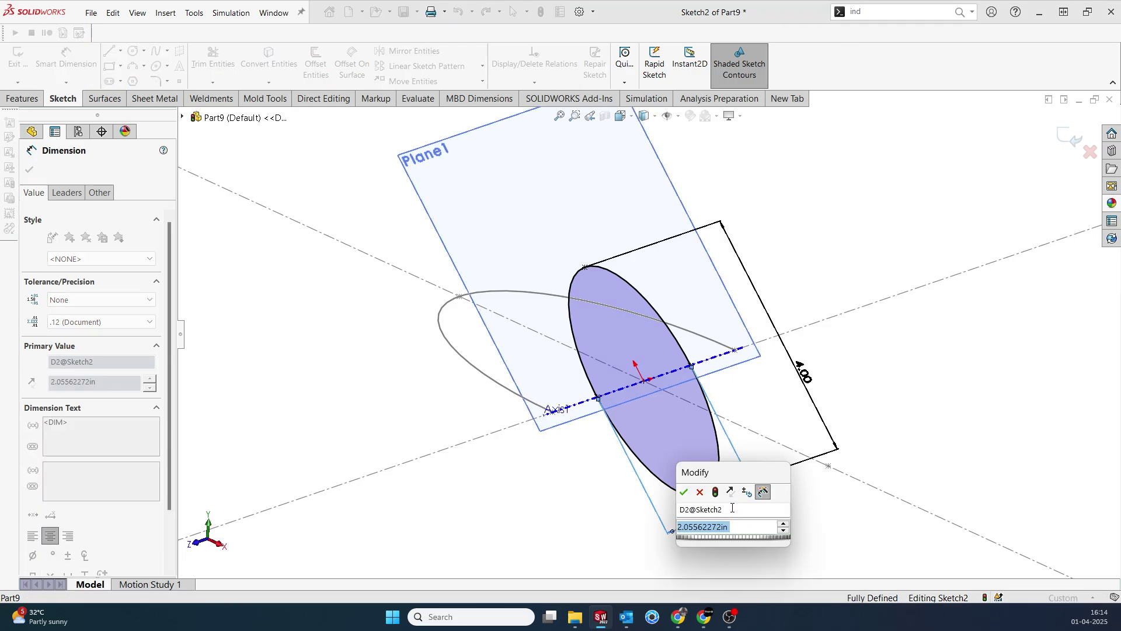
type("2")
key("Return")
left_click(368, 226)
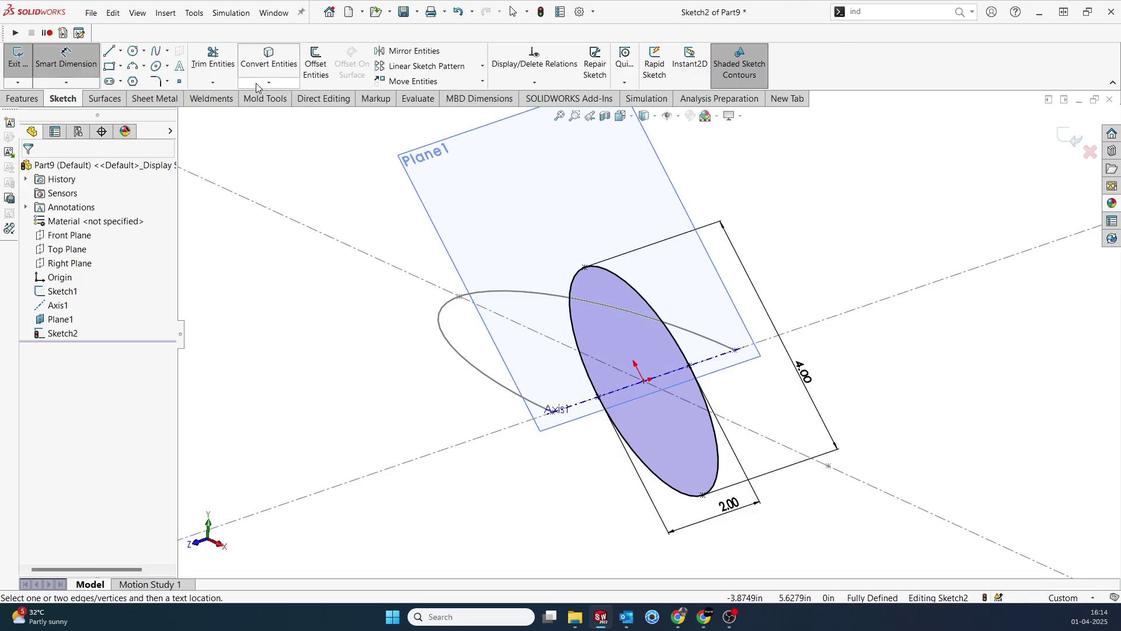
Sketch a line along the reference axis through the ellipse's centre, extending past the ellipse on both sides
left_click(109, 50)
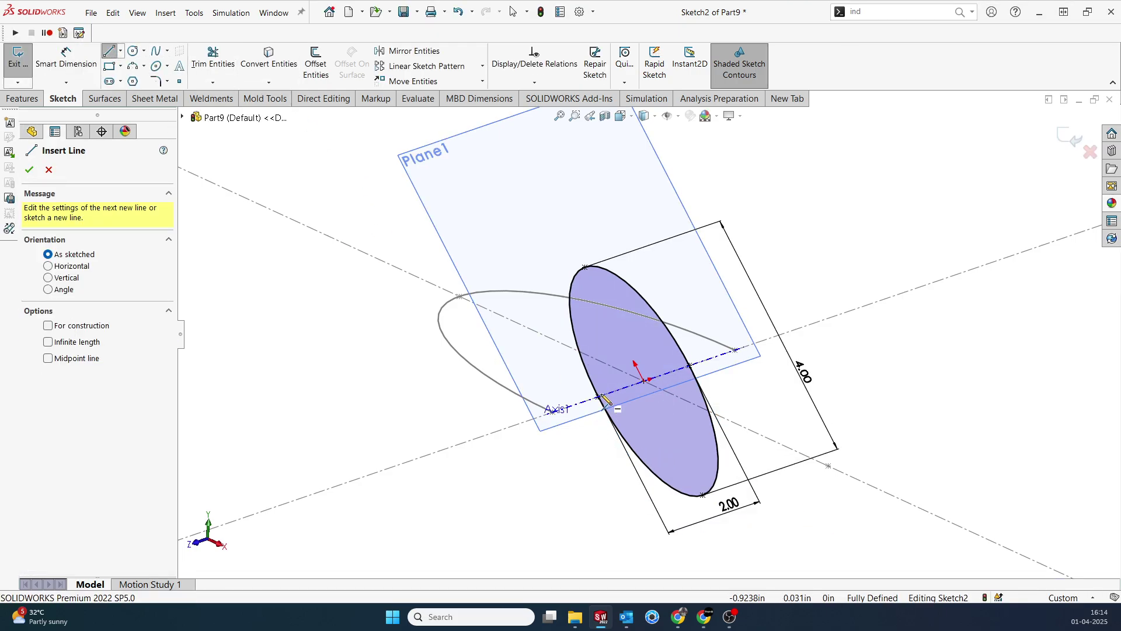
left_click(502, 430)
left_click(767, 340)
key("Escape")
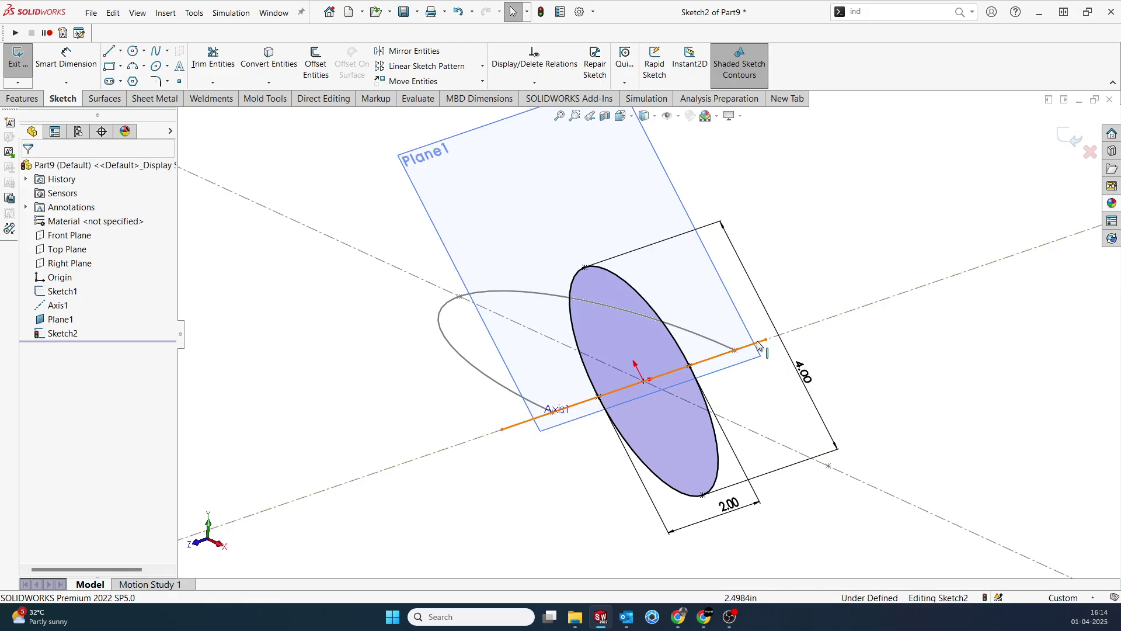
left_click(757, 346)
left_click(789, 313)
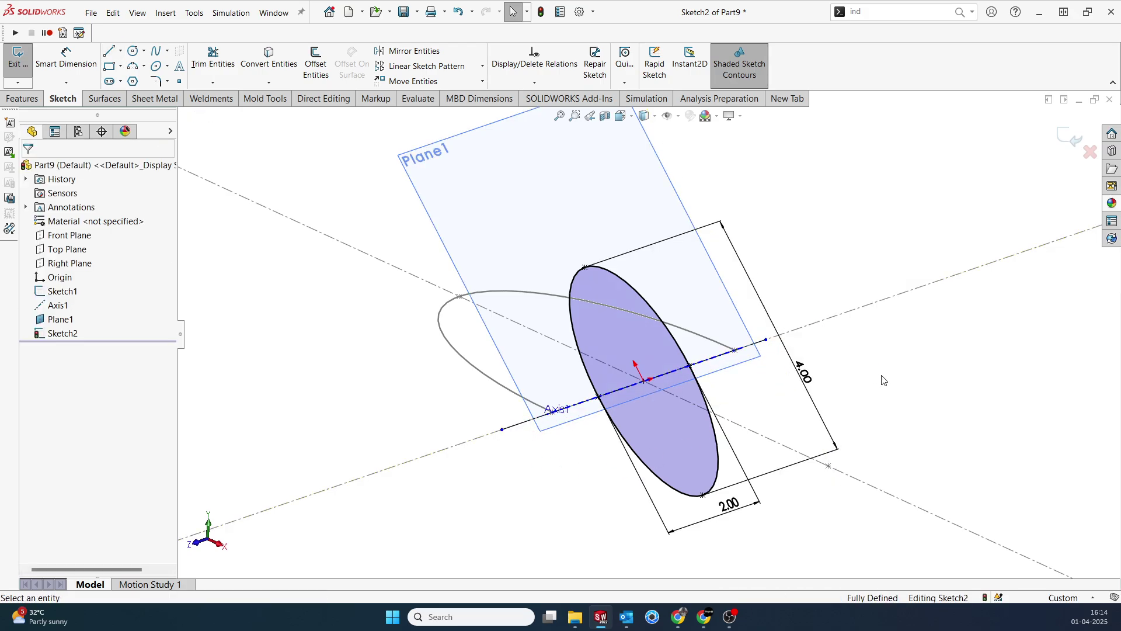
Trim away the half of the ellipse below the line and exit the sketch
left_click(213, 58)
left_click_drag(730, 400, 702, 425)
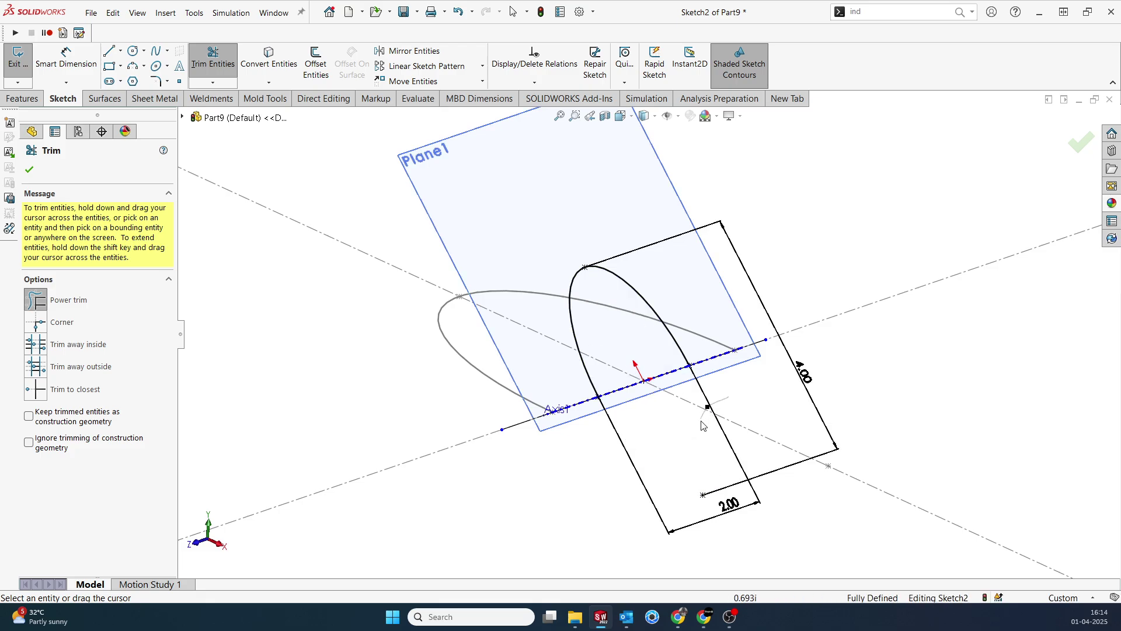
left_click(1082, 142)
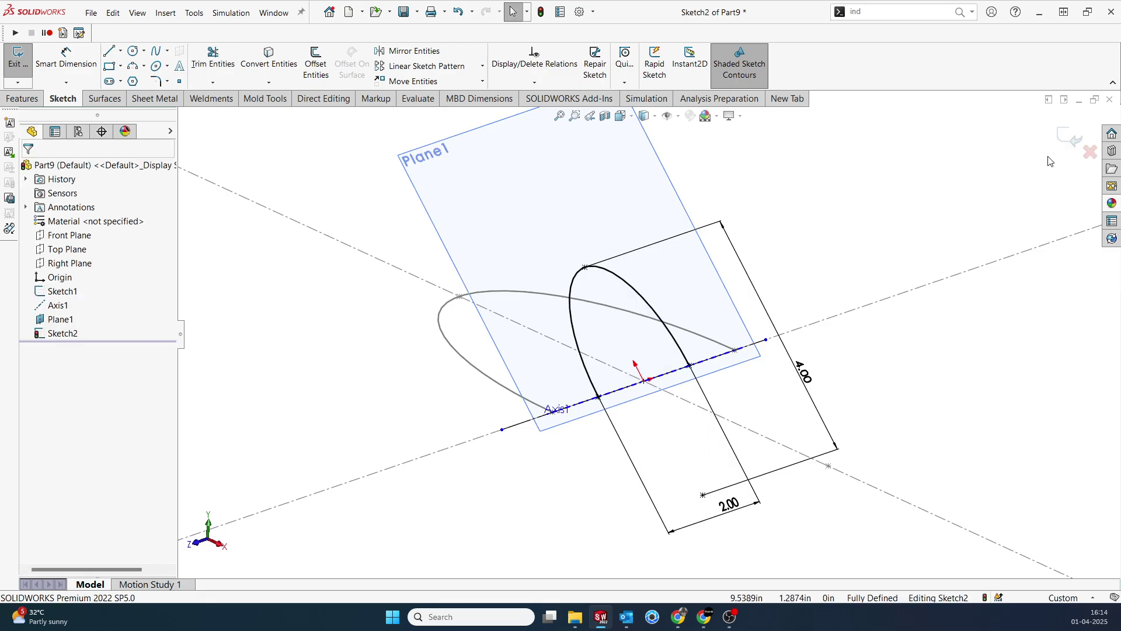
left_click(1073, 134)
Hide the inclined reference plane
mouse_move(787, 295)
middle_mouse_down()
mouse_move(788, 242)
mouse_move(798, 272)
middle_mouse_up()
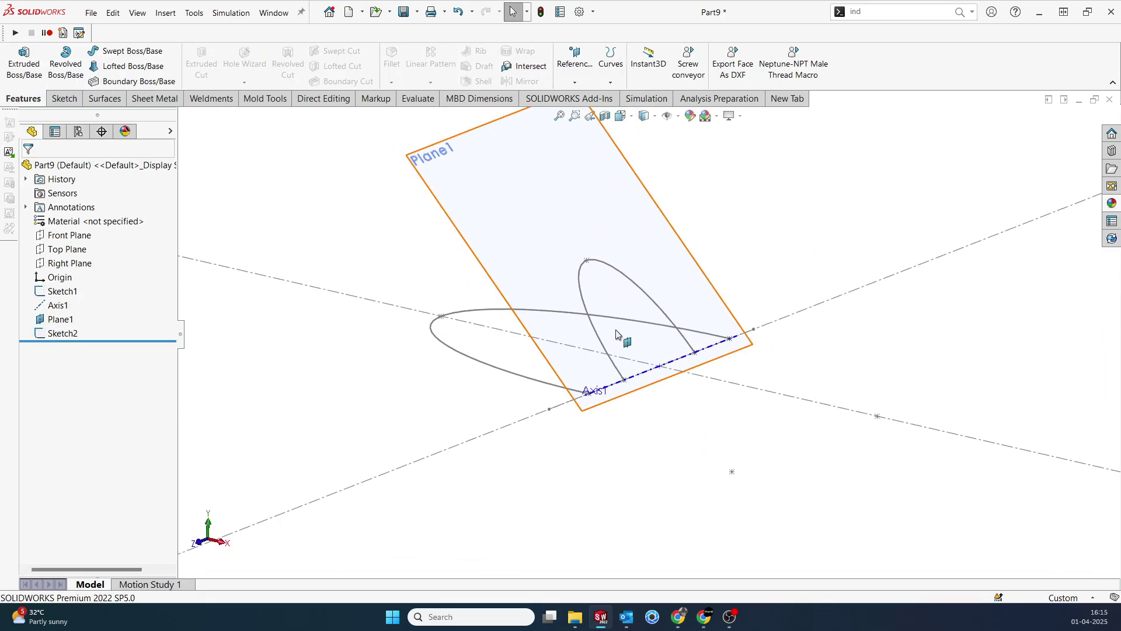
left_click(646, 184)
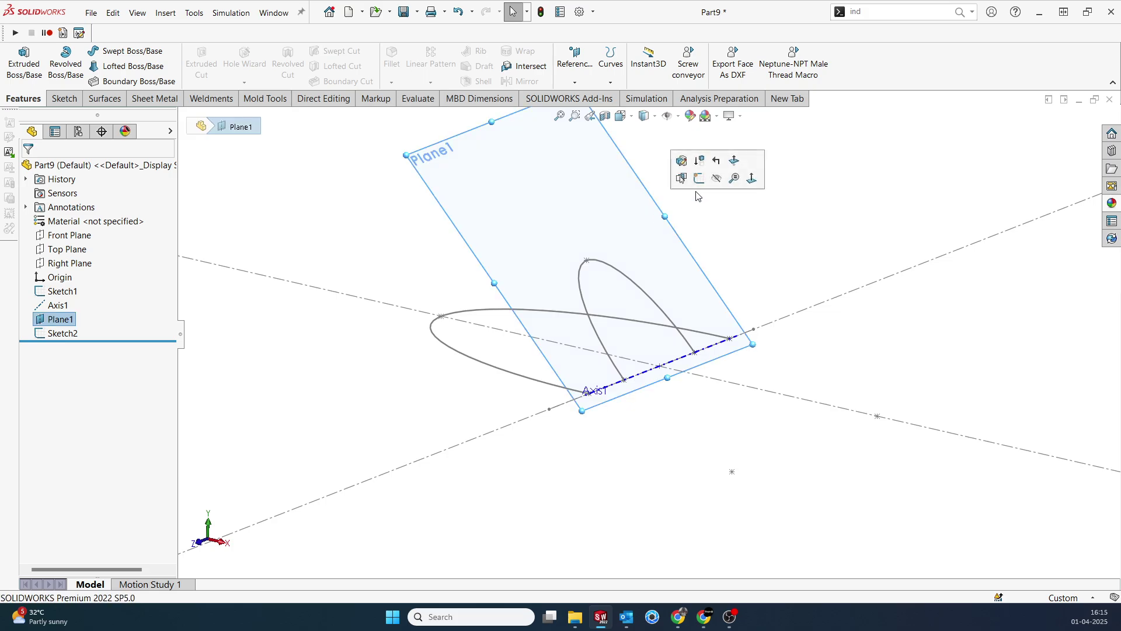
left_click(714, 179)
middle_click_drag(742, 231, 710, 250)
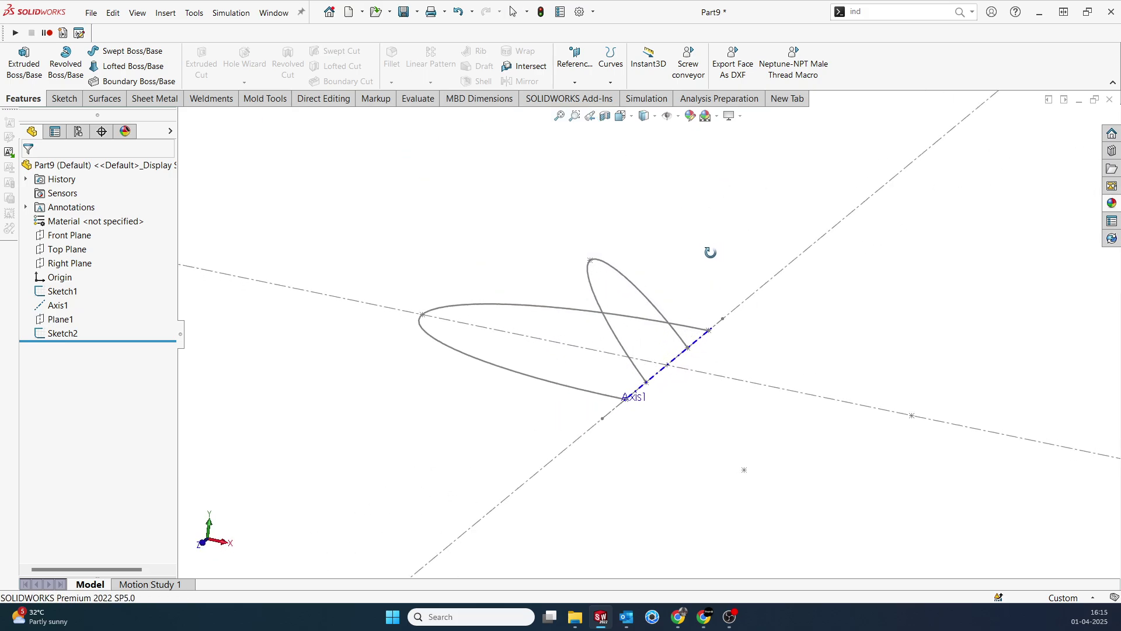
Start a sketch on the Front Plane and draw a three-point arc, sagging downward, between the tips of the large and inclined half-ellipses
left_click(79, 240)
left_click(89, 220)
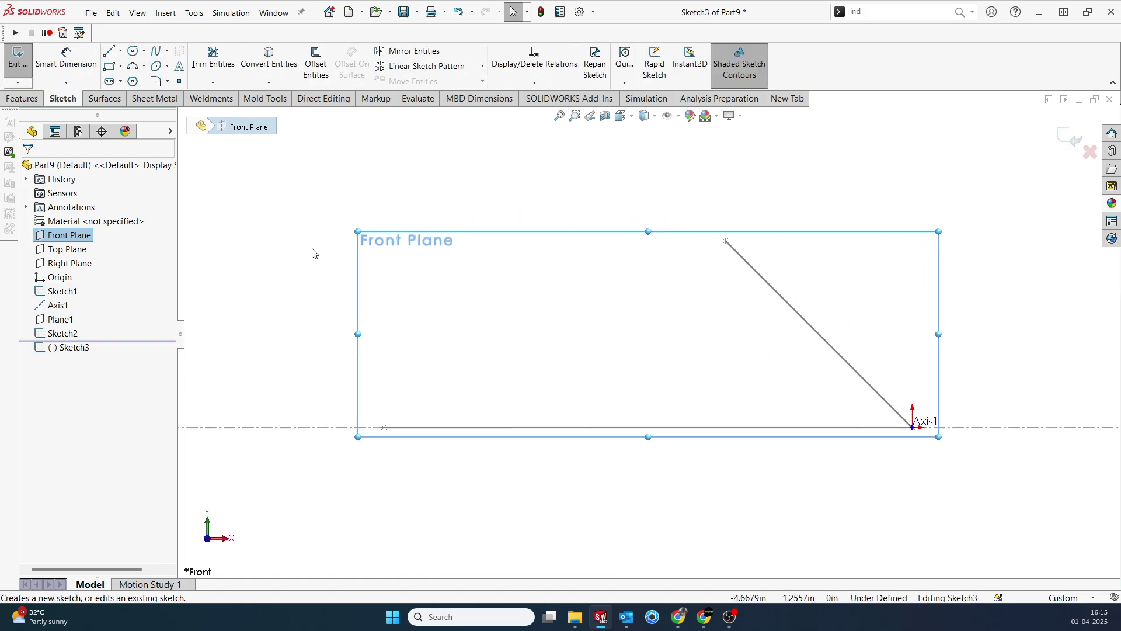
left_click(158, 51)
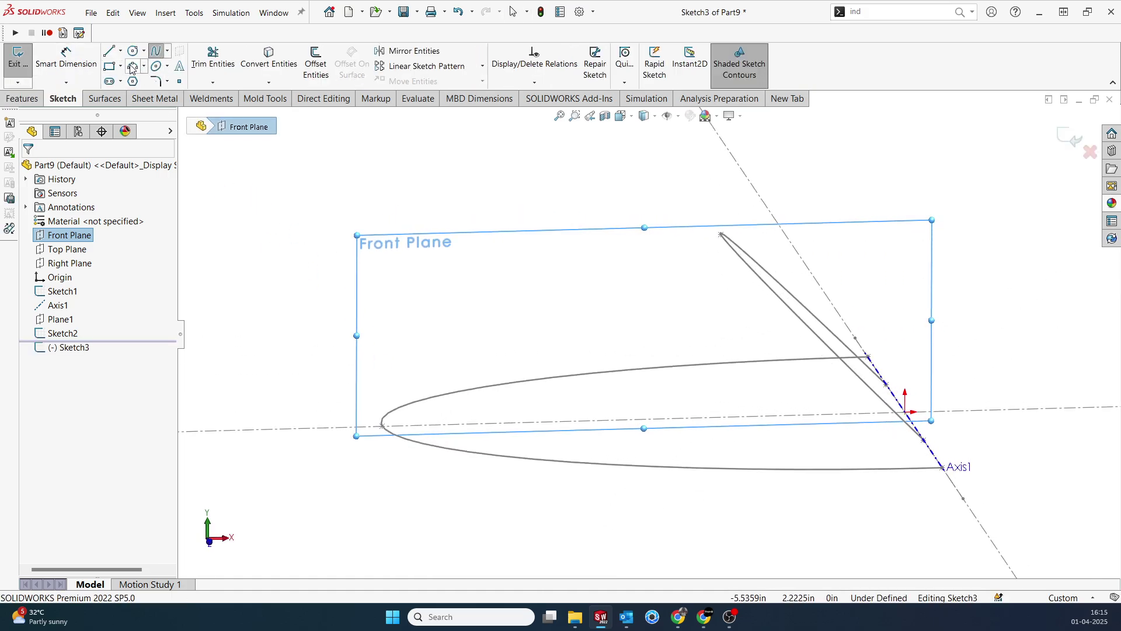
left_click(132, 67)
left_click(382, 426)
left_click(644, 420)
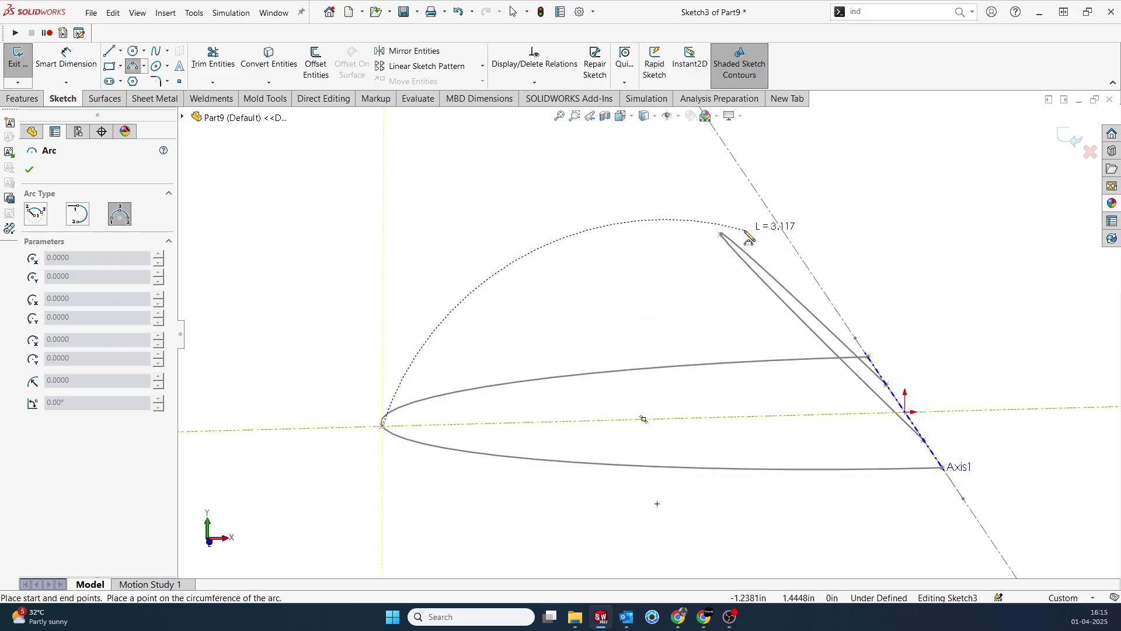
left_click(722, 233)
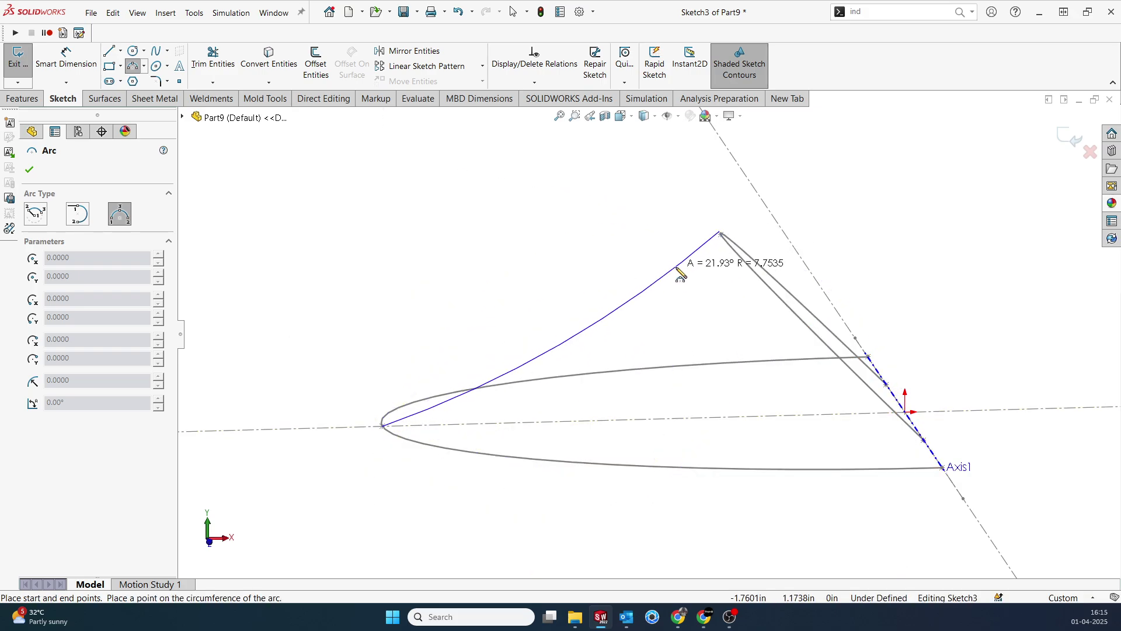
left_click(680, 275)
key("Escape")
Add a pierce relation between the arc's upper endpoint and the inclined half-ellipse
scroll(677, 245, "up", 5)
left_click(658, 258)
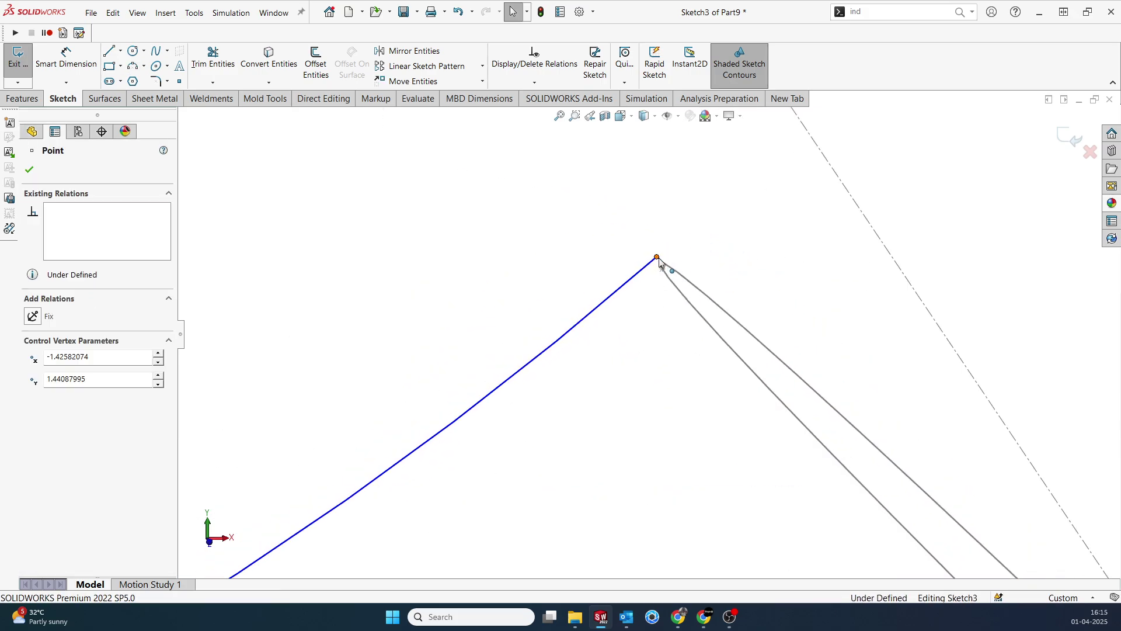
left_click(675, 284, "ctrl")
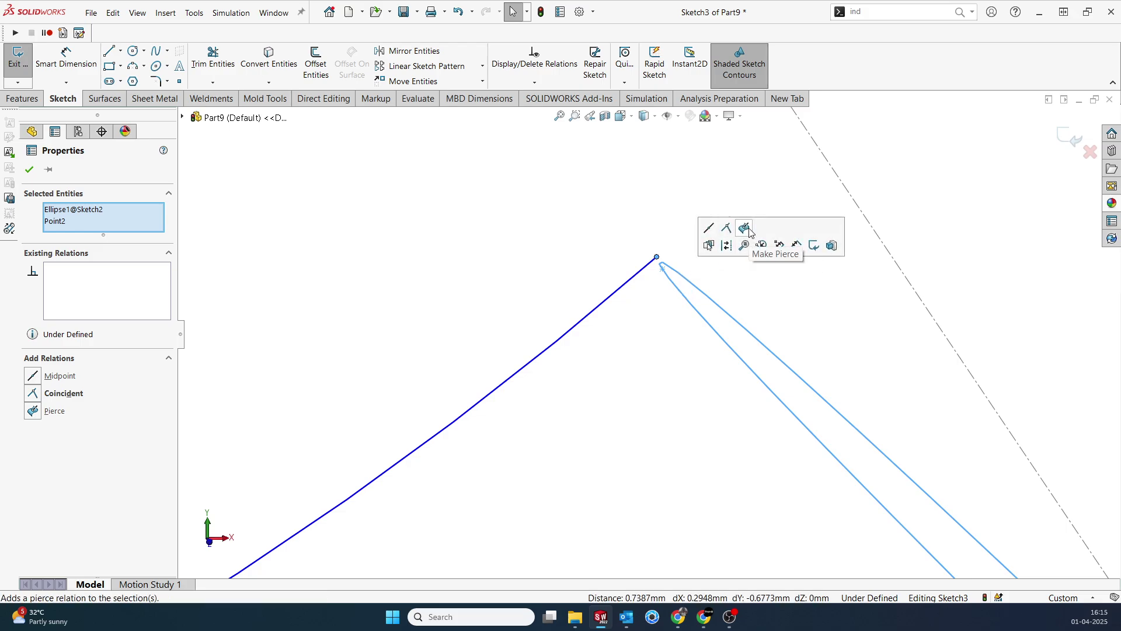
left_click(745, 228)
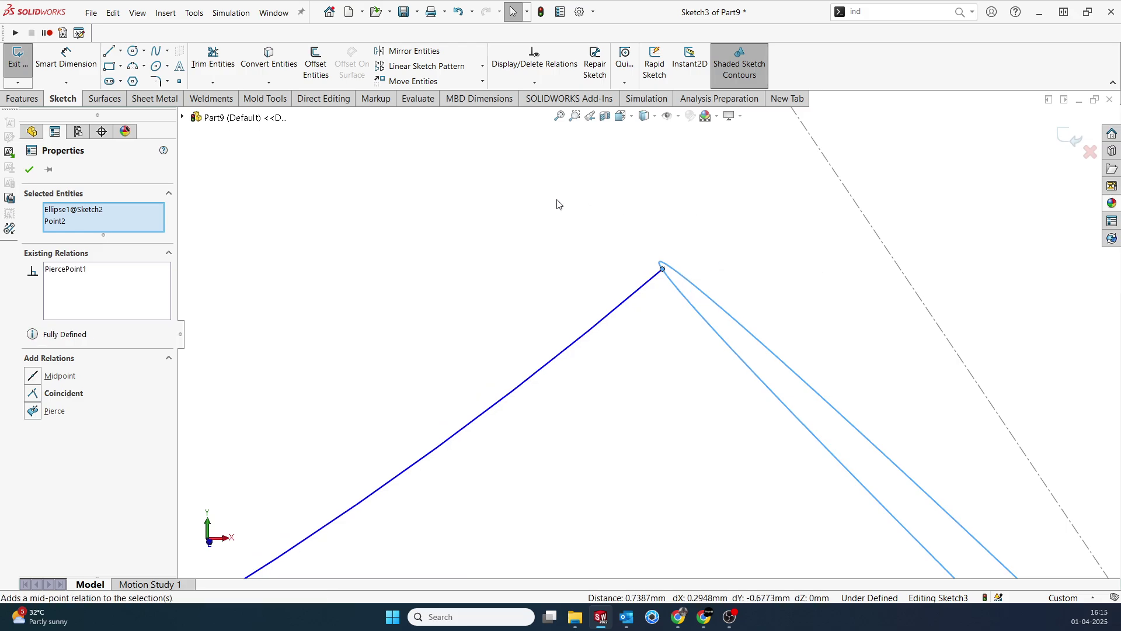
key("Escape")
Add a pierce relation between the arc's lower endpoint and the large half-ellipse on the Top Plane
scroll(524, 271, "down", 4)
scroll(614, 317, "up", 6)
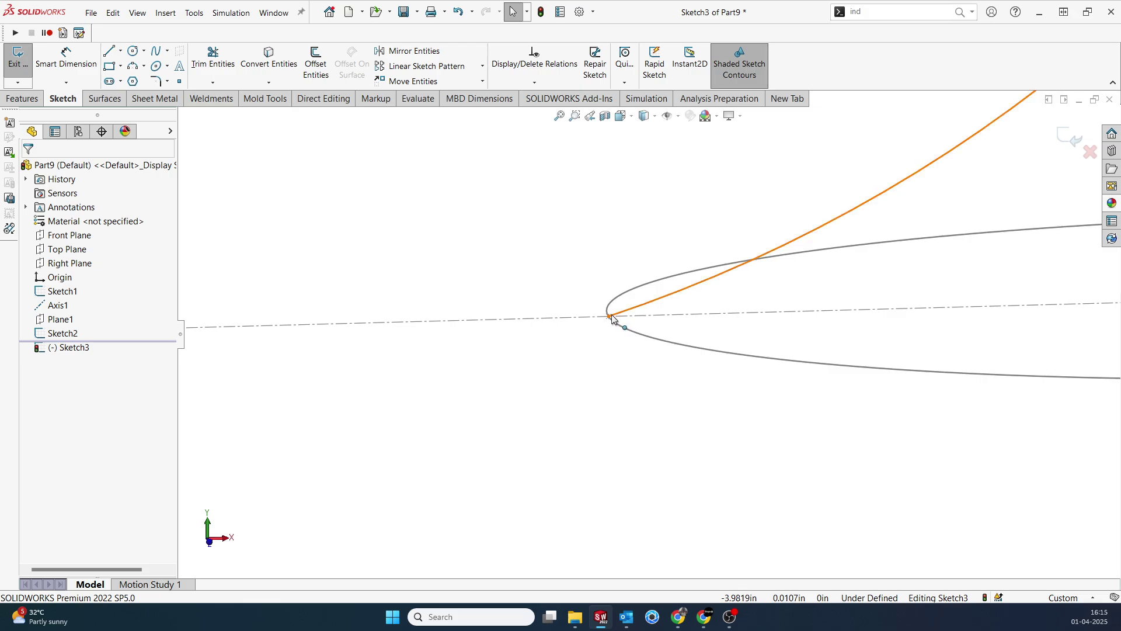
left_click(612, 317)
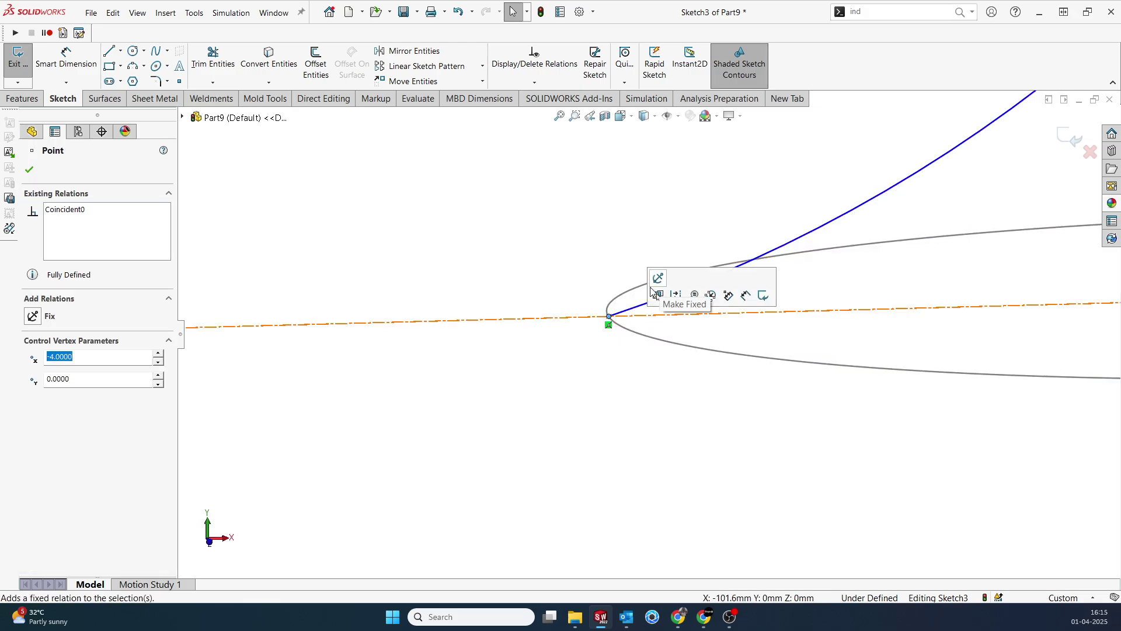
key("Escape")
scroll(619, 310, "up", 2)
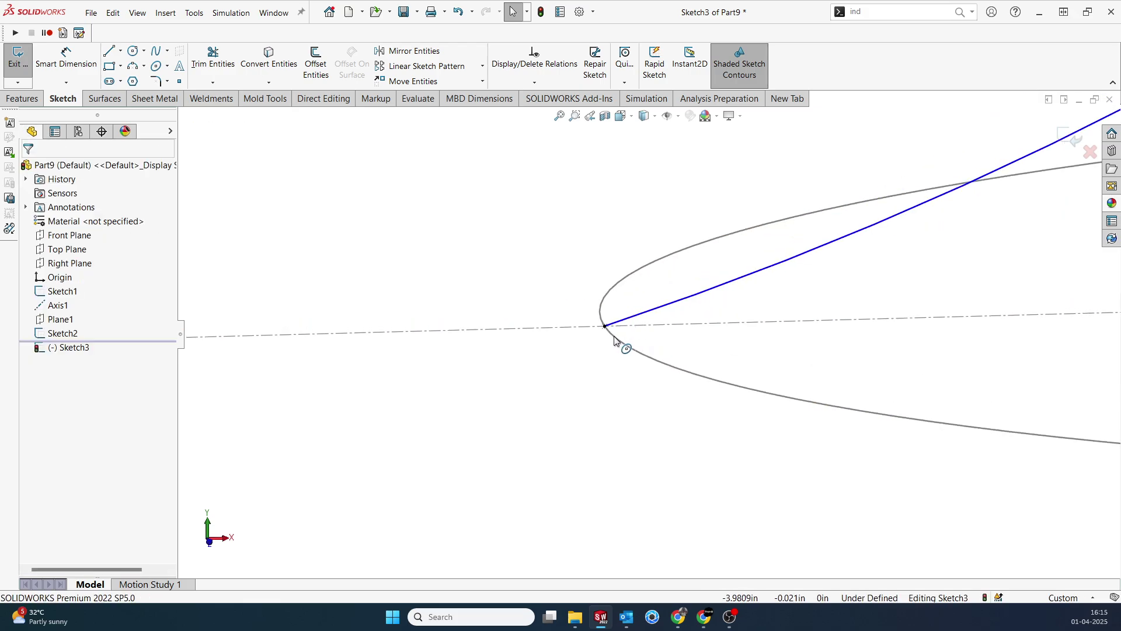
left_click(606, 328)
left_click(626, 350, "ctrl")
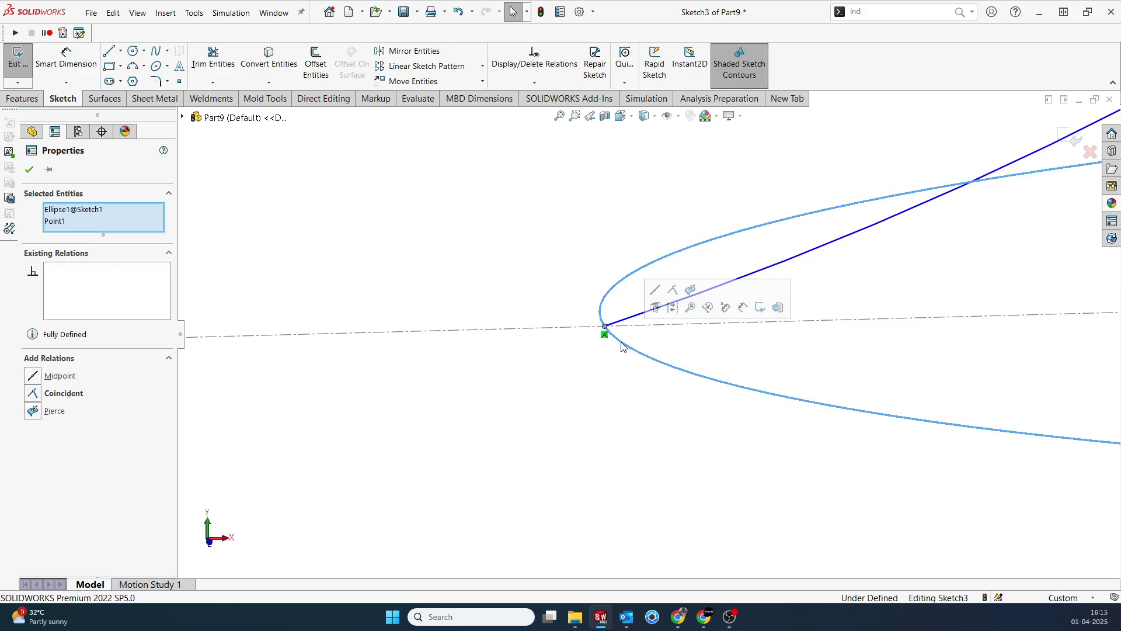
left_click(688, 290)
Dimension the connecting arc's radius to 7 in and exit the sketch
middle_click_drag(568, 240, 683, 229)
key("d")
left_click(730, 291)
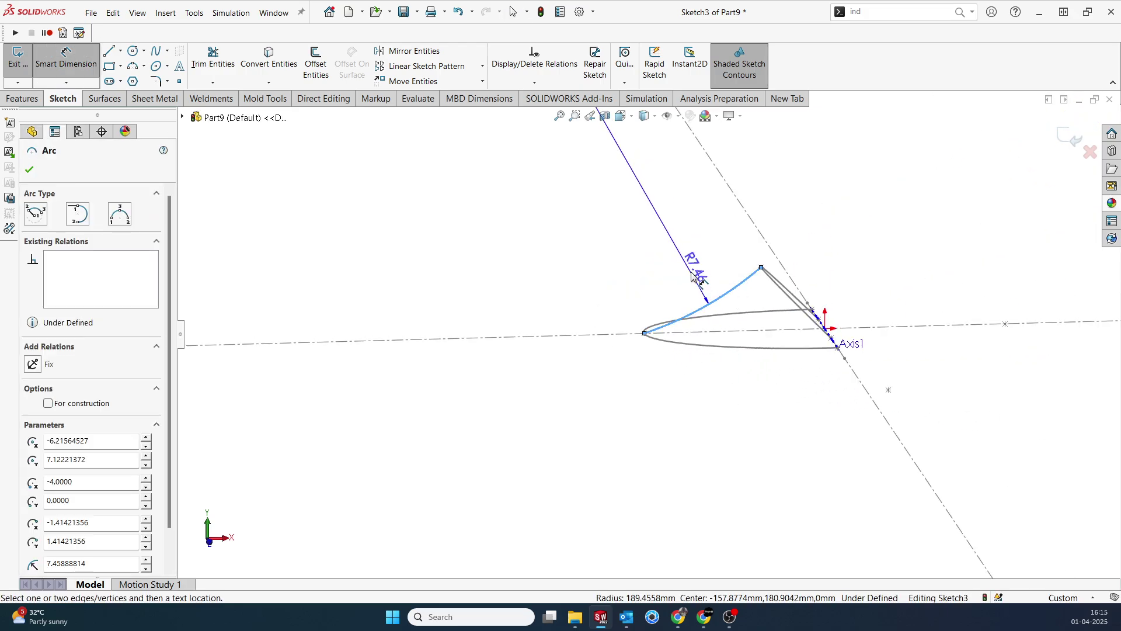
left_click(699, 282)
type("7")
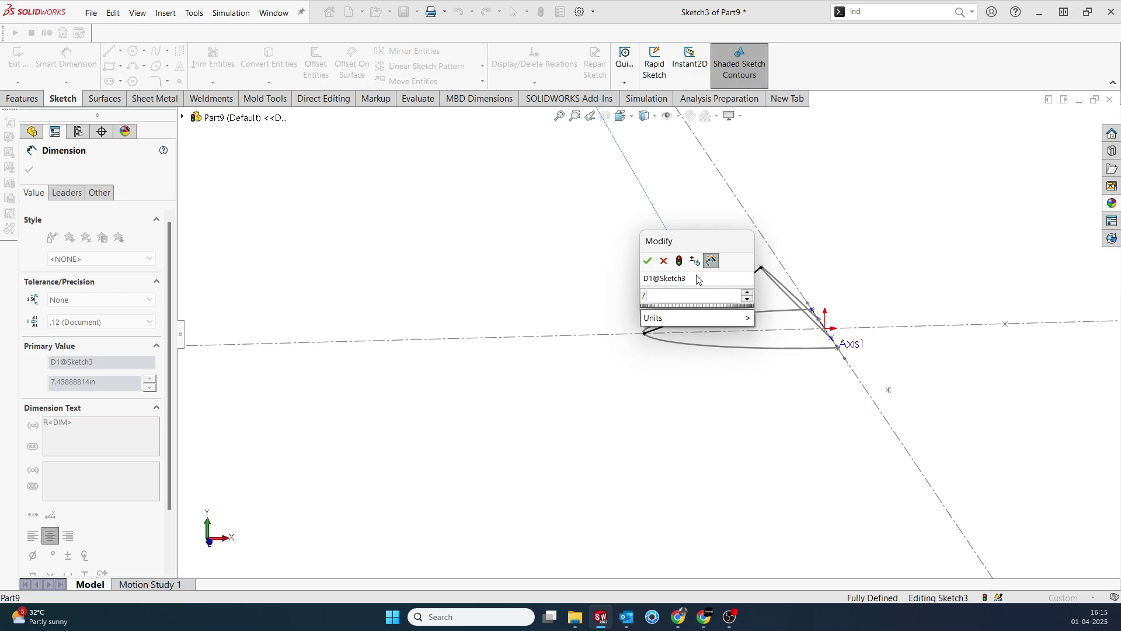
key("Return")
left_click(676, 404)
middle_click_drag(741, 407, 760, 409)
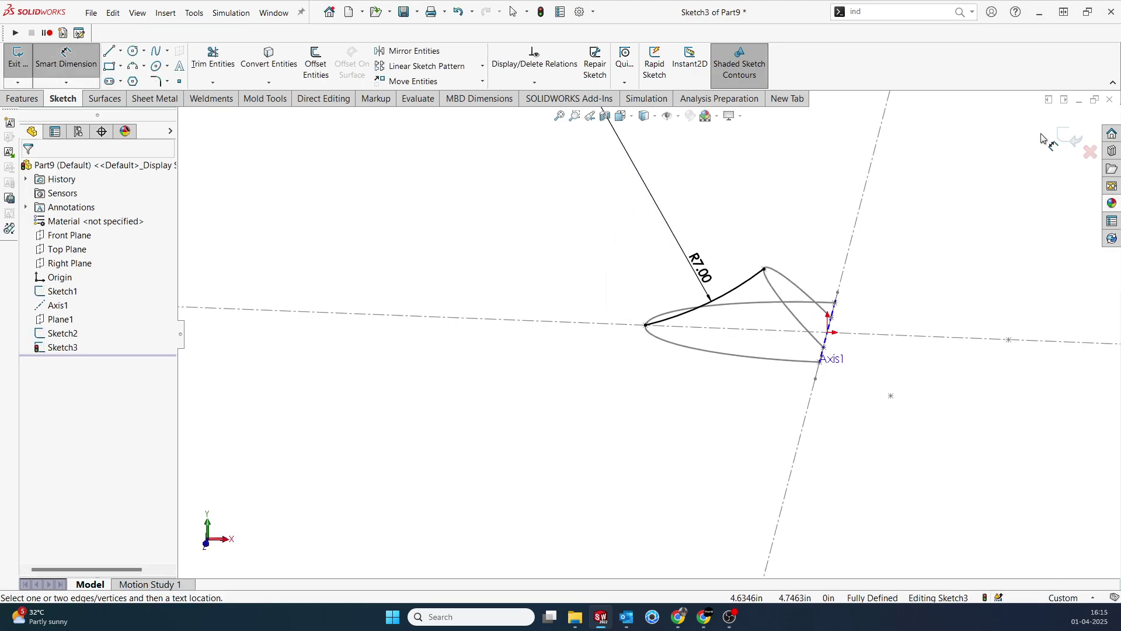
left_click(1076, 136)
Turn off the display of reference axes in the model view
mouse_move(1046, 211)
middle_mouse_down()
mouse_move(863, 376)
mouse_move(806, 368)
mouse_move(808, 341)
middle_mouse_up()
left_click(670, 116)
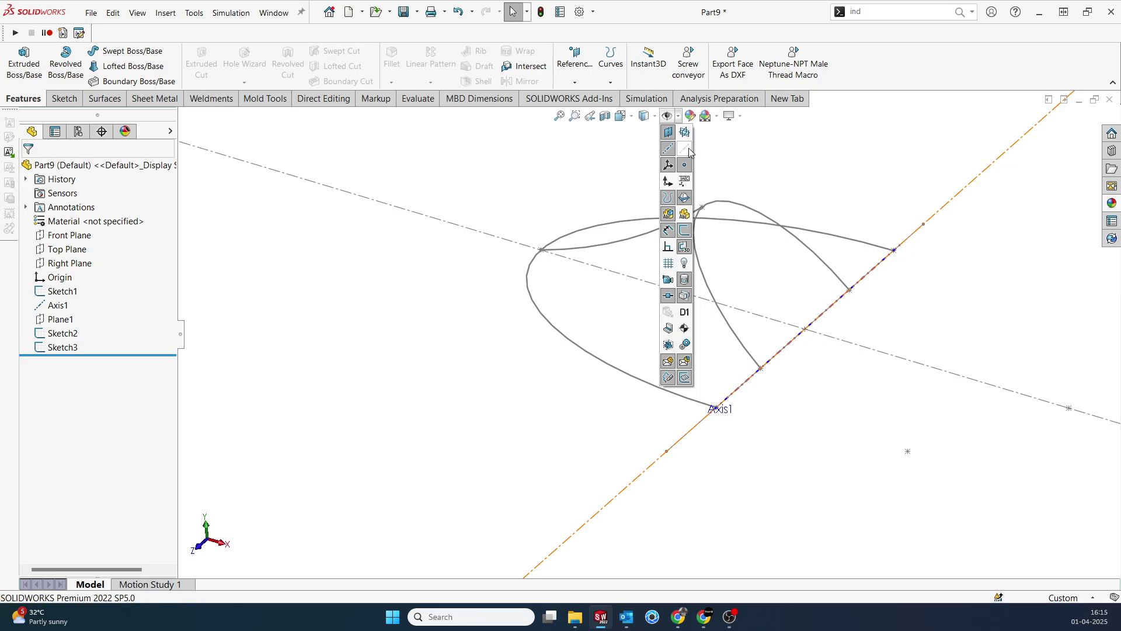
left_click(671, 151)
mouse_move(851, 377)
middle_mouse_down()
mouse_move(819, 308)
mouse_move(845, 386)
middle_mouse_up()
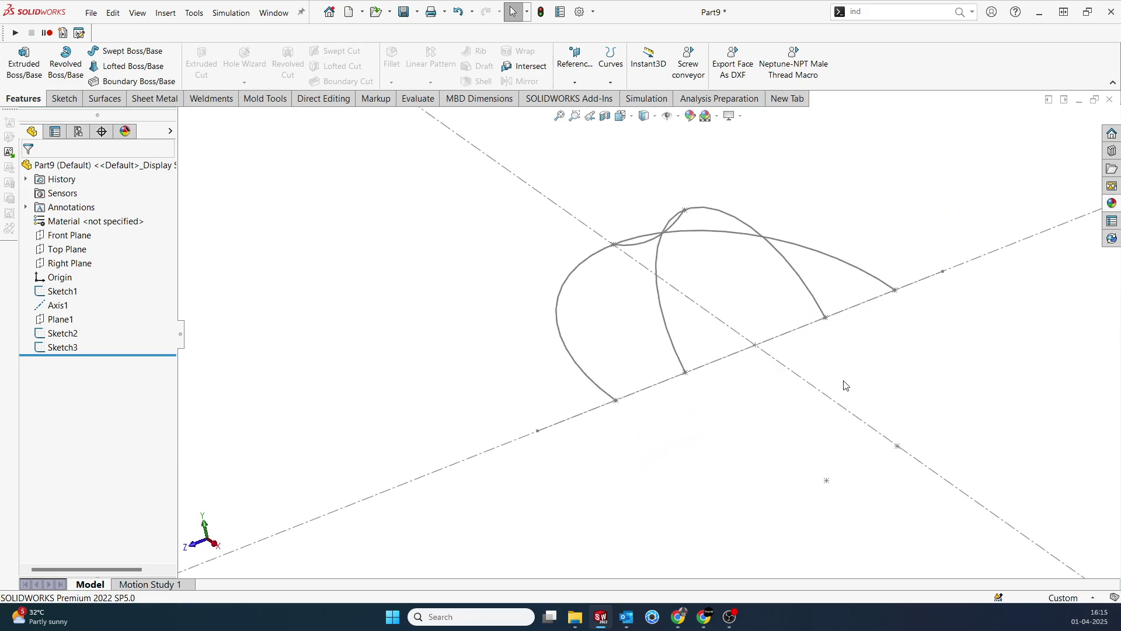
Start a 3D sketch and draw a line joining the near open ends of the large and inclined half-ellipses
left_click(65, 98)
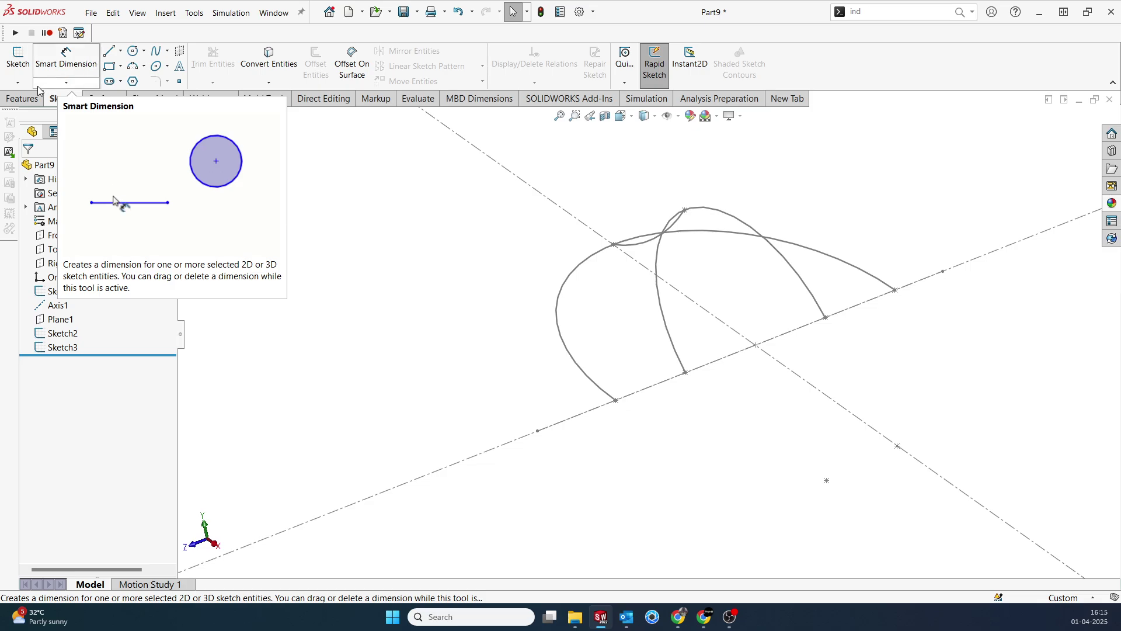
left_click(18, 82)
left_click(42, 112)
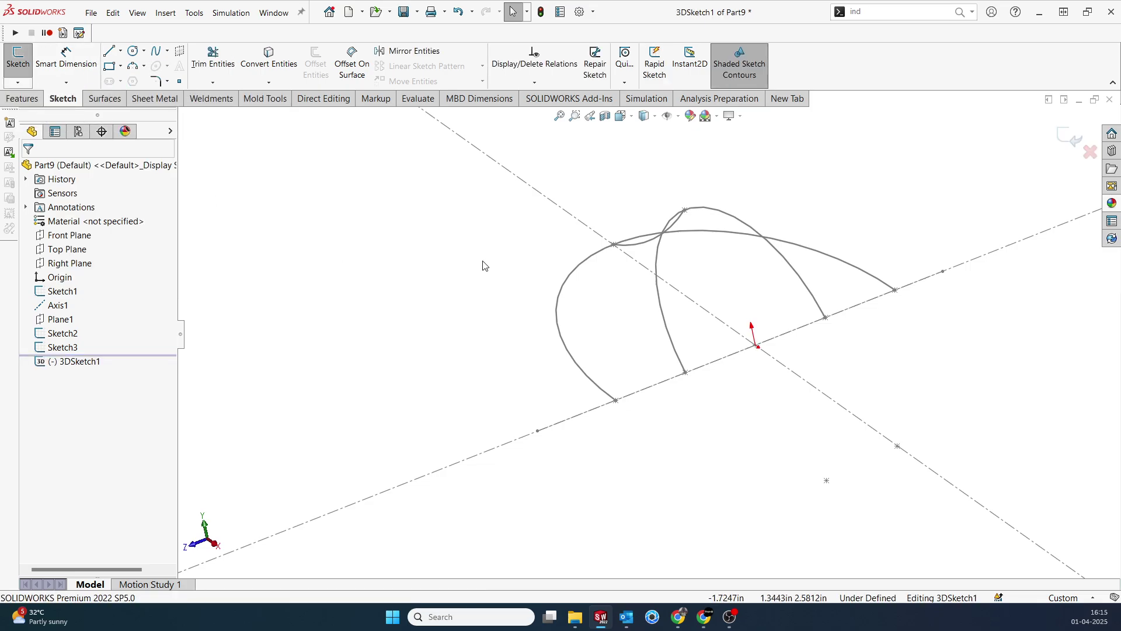
left_click(616, 400)
left_click(686, 373)
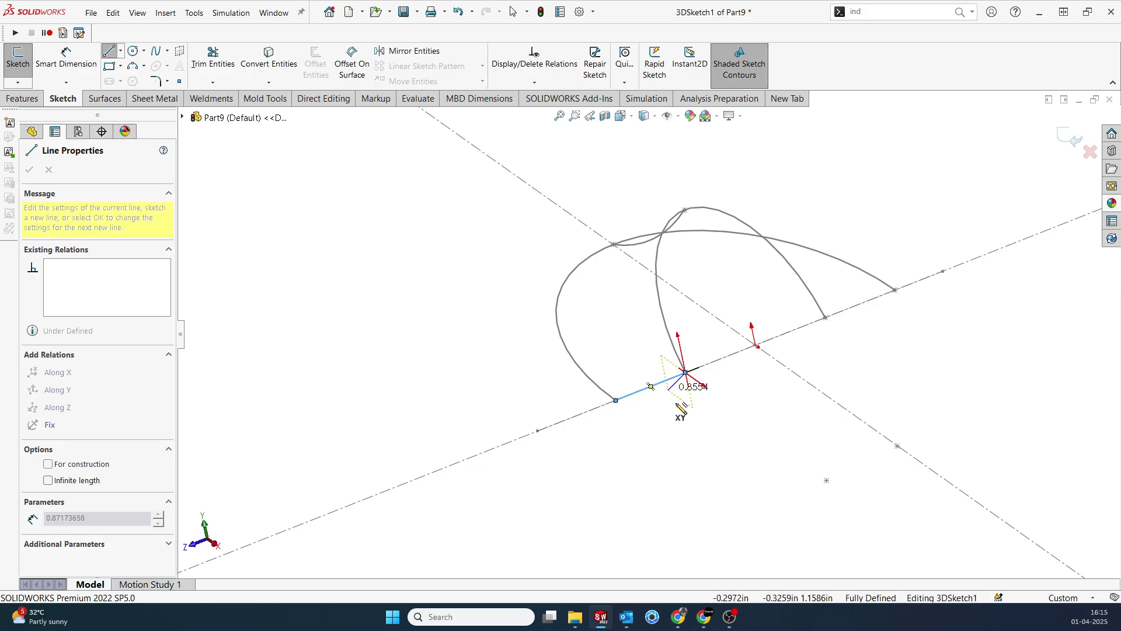
key("Escape")
Draw a second line joining the far open ends of the two half-ellipses and exit the 3D sketch
left_click(826, 318)
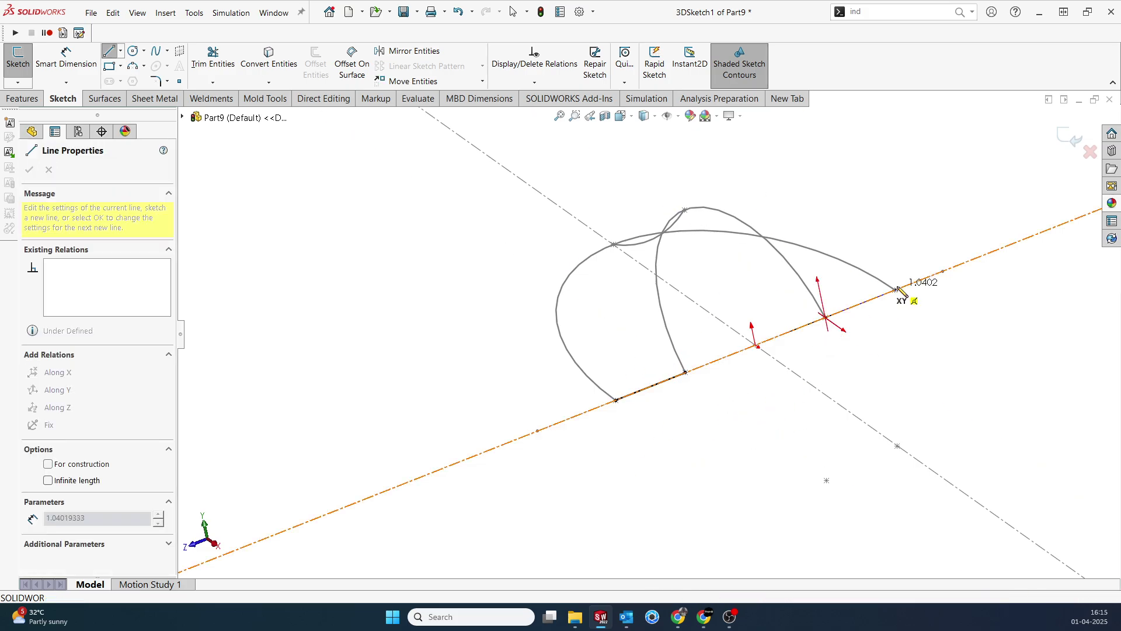
left_click(895, 291)
key("Escape")
key("Escape")
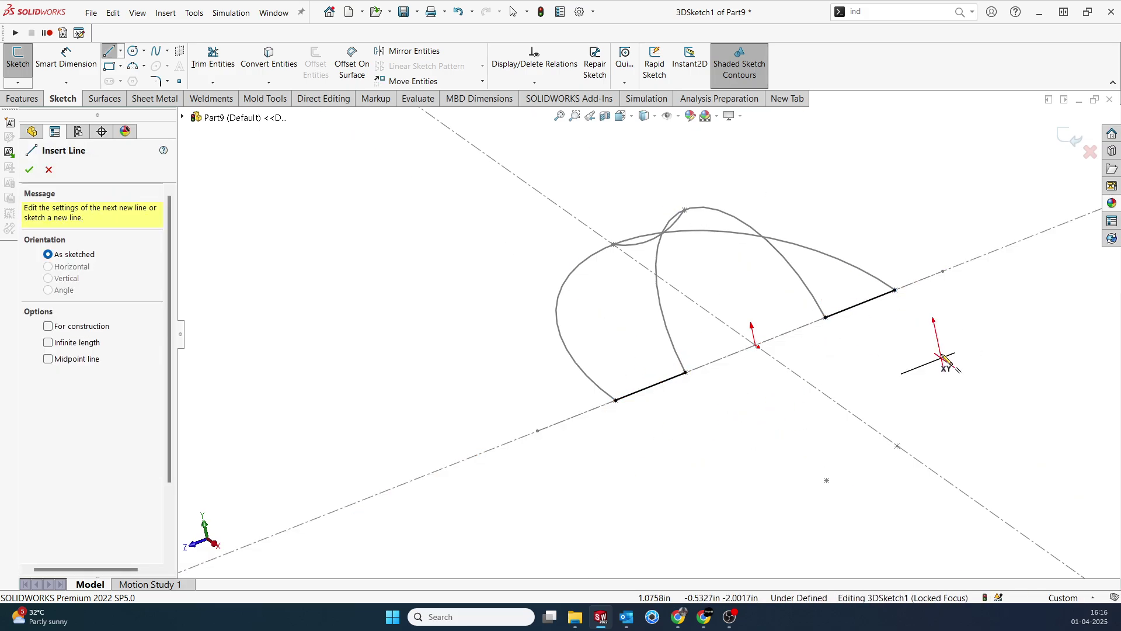
middle_click_drag(770, 377, 829, 316)
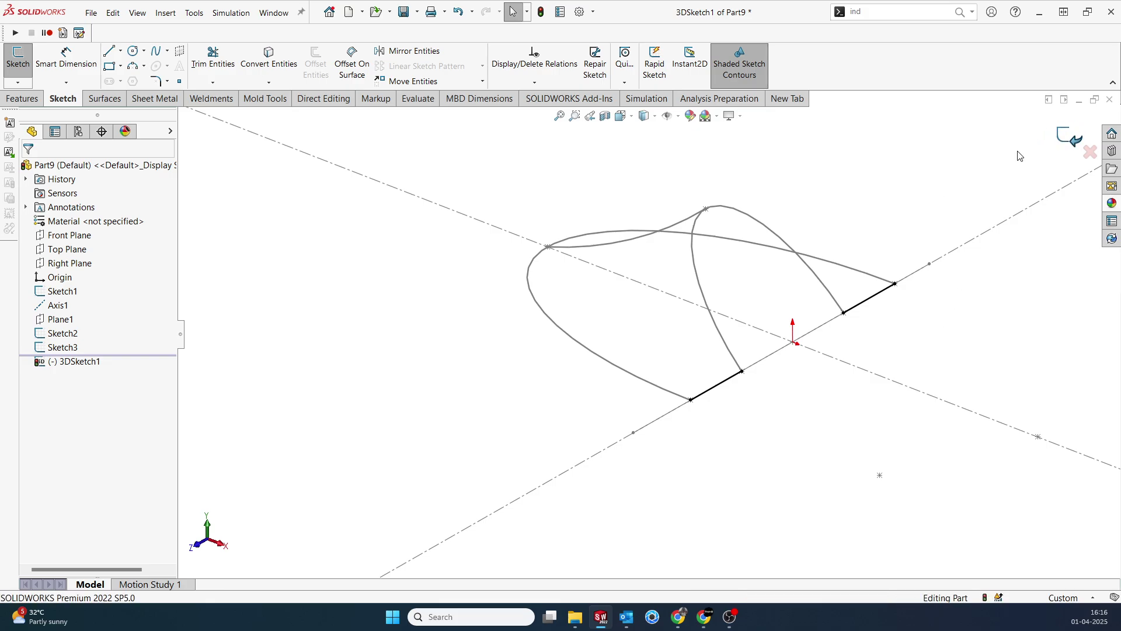
left_click(1072, 134)
left_click(399, 283)
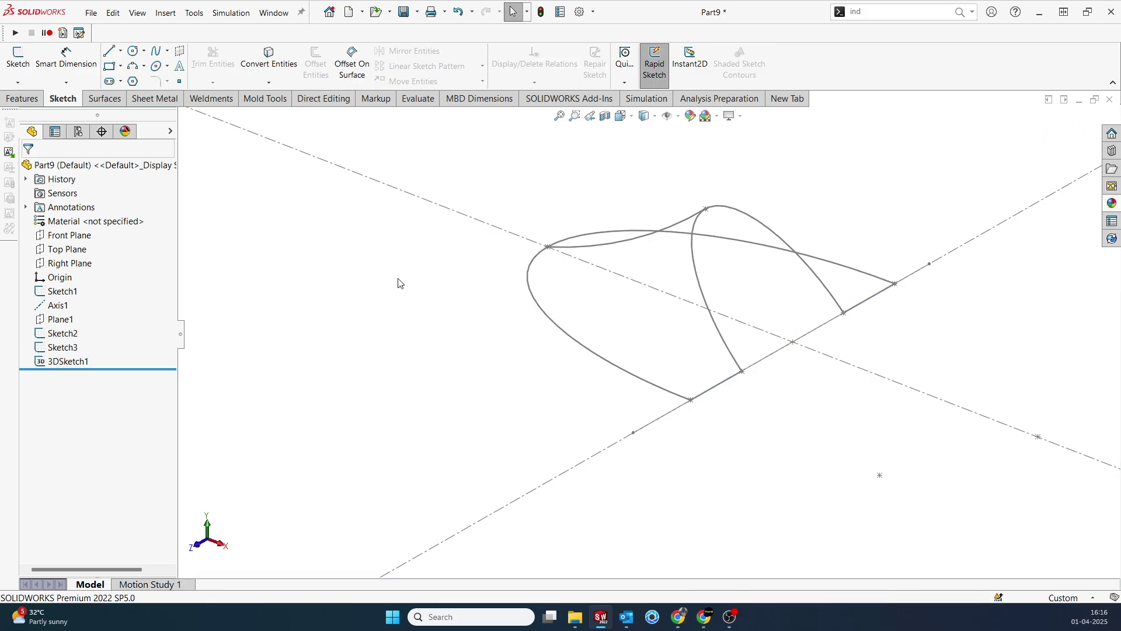
Start a Boundary Surface with the two half-ellipse sketches as Direction 1 curves and the connecting arc as a Direction 2 curve
left_click(107, 100)
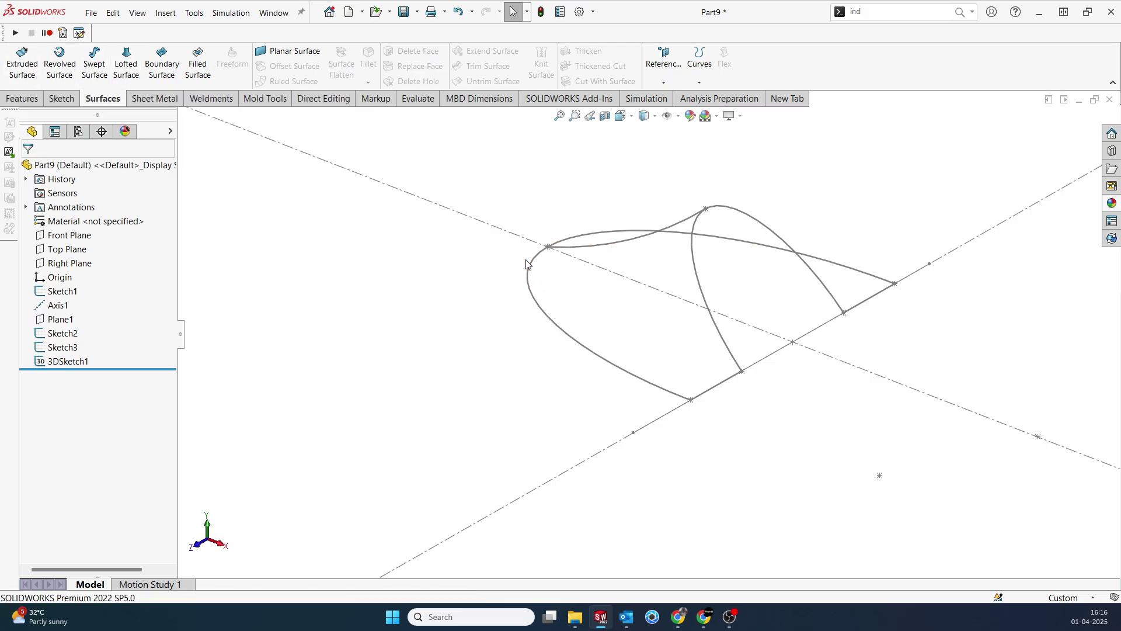
left_click(163, 64)
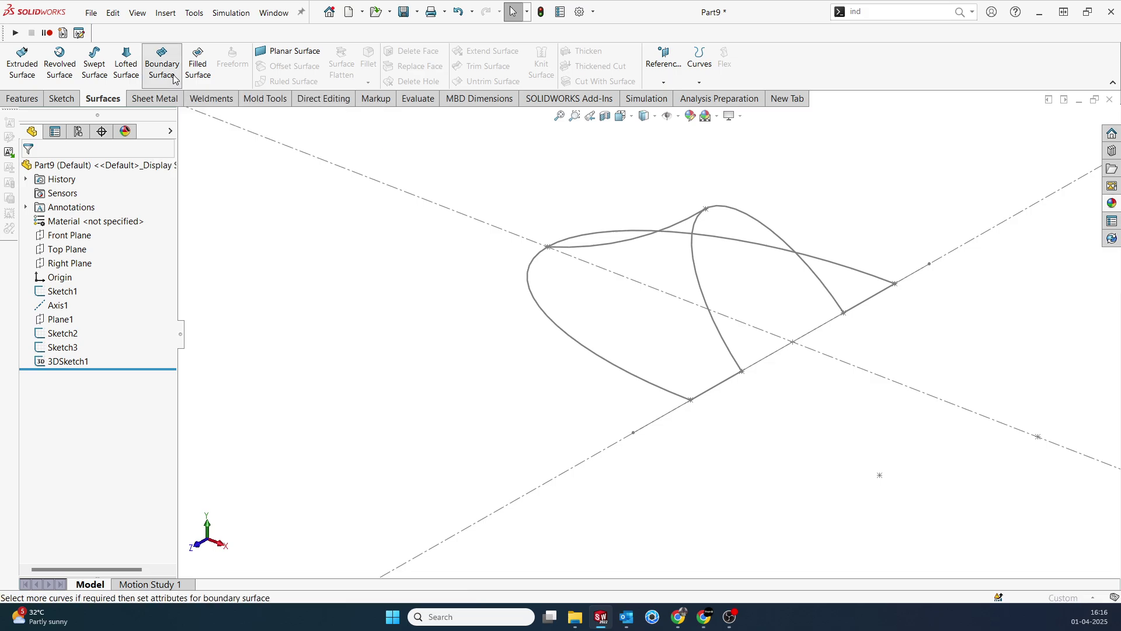
left_click(533, 271)
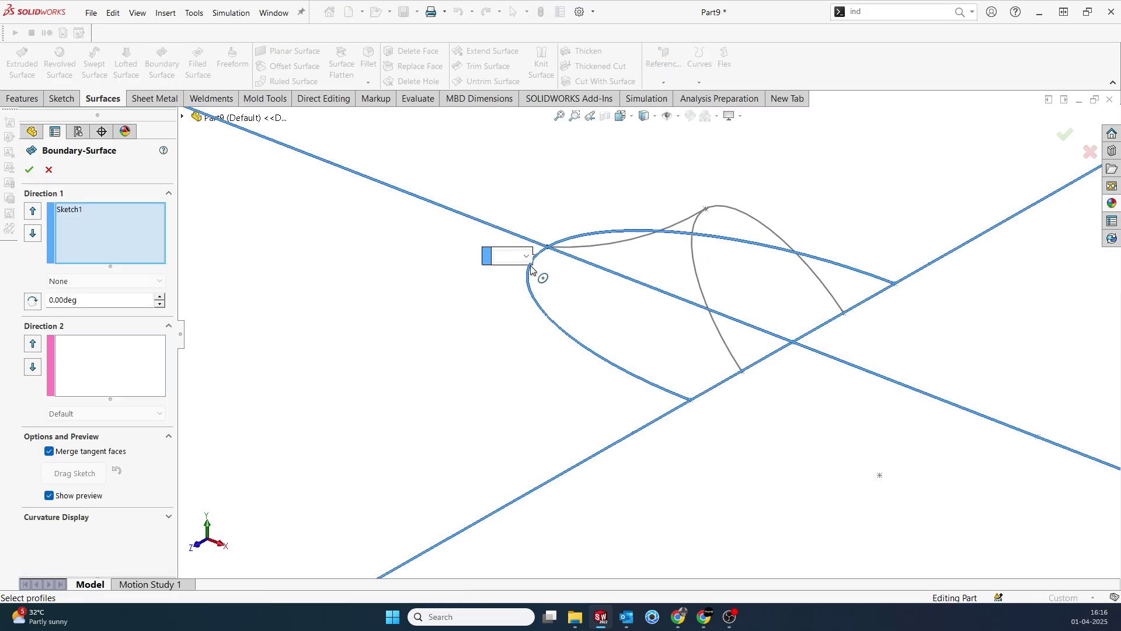
left_click(695, 244)
mouse_move(694, 240)
middle_mouse_down()
mouse_move(726, 248)
mouse_move(734, 296)
middle_mouse_up()
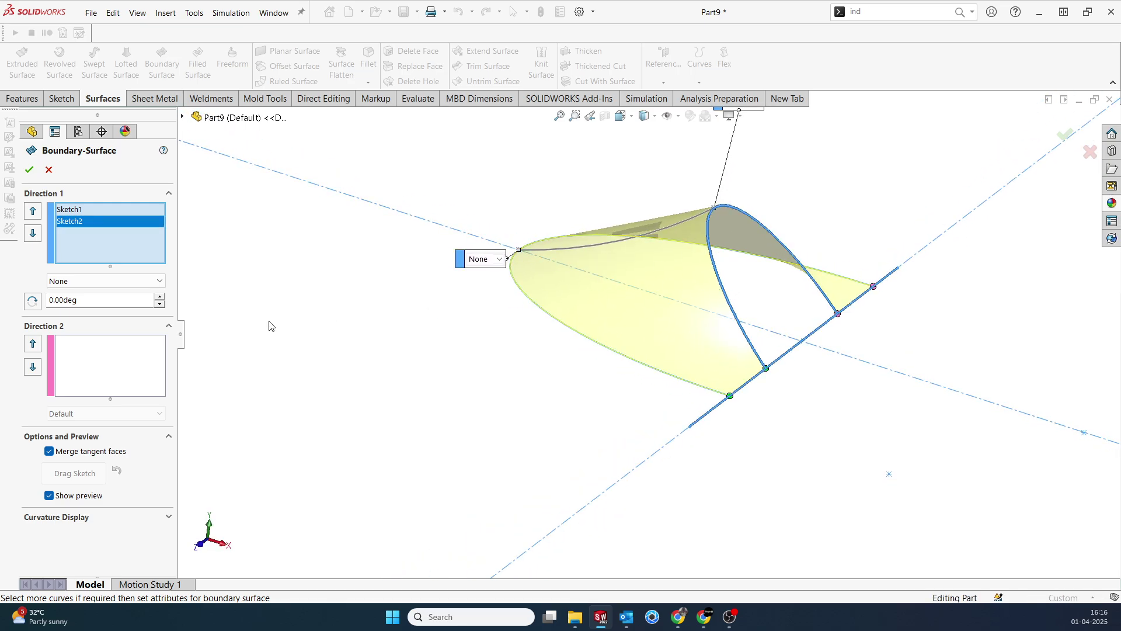
left_click(139, 362)
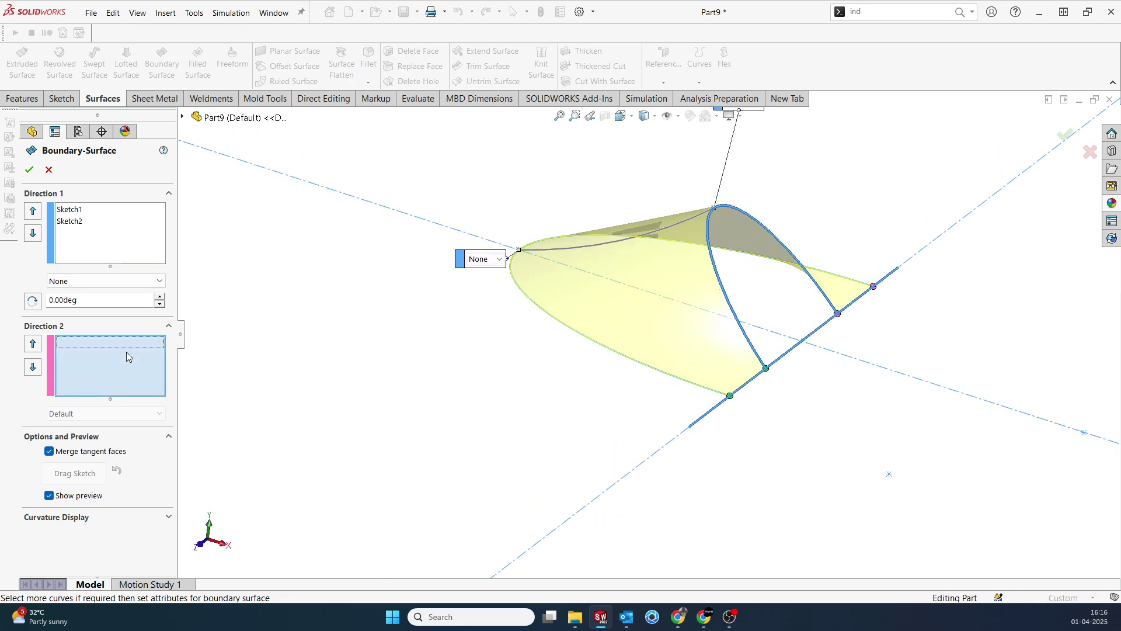
left_click(656, 235)
Add the near 3D-sketch line to Direction 2 as an open group with SelectionManager
middle_click_drag(671, 260, 664, 358)
scroll(567, 220, "down", 3)
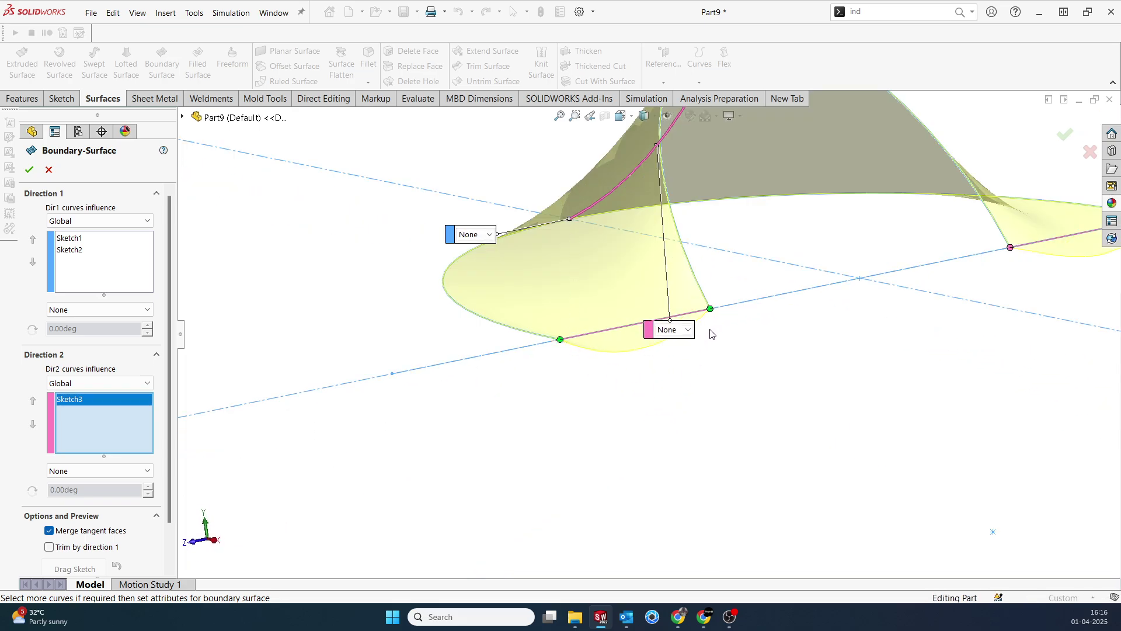
scroll(710, 333, "up", 2)
scroll(1031, 237, "down", 3)
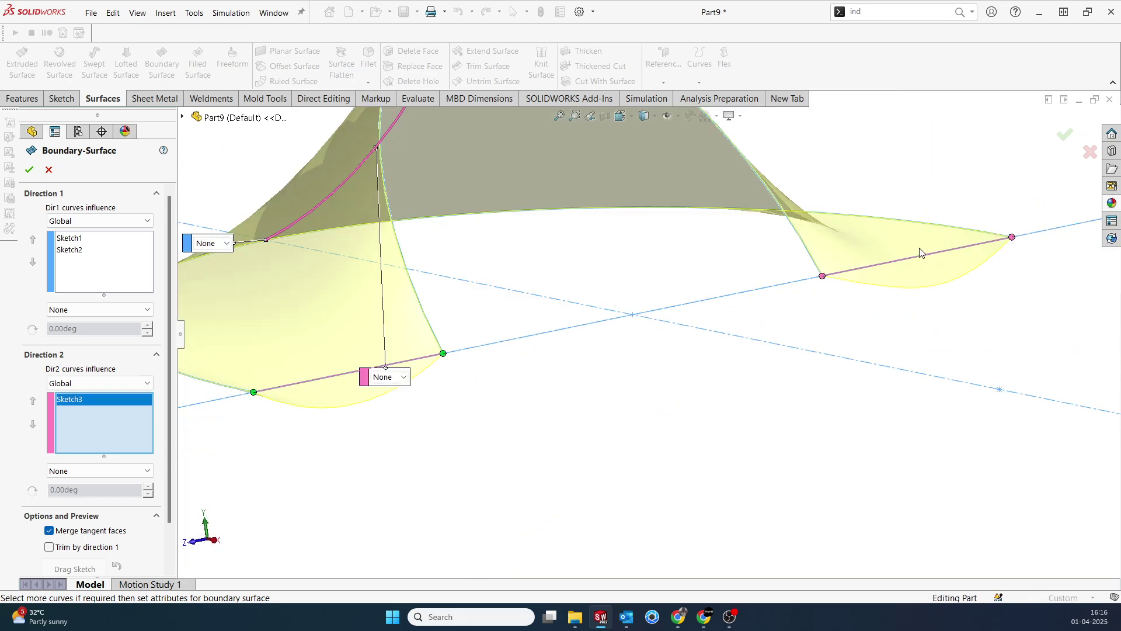
right_click(114, 427)
left_click(170, 466)
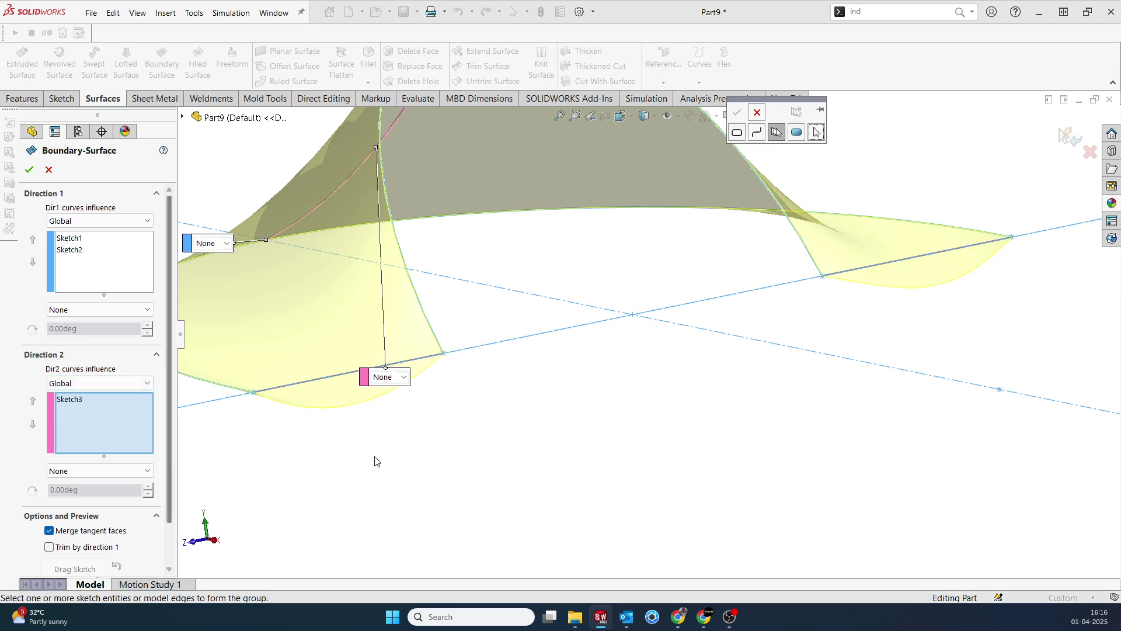
left_click(687, 174)
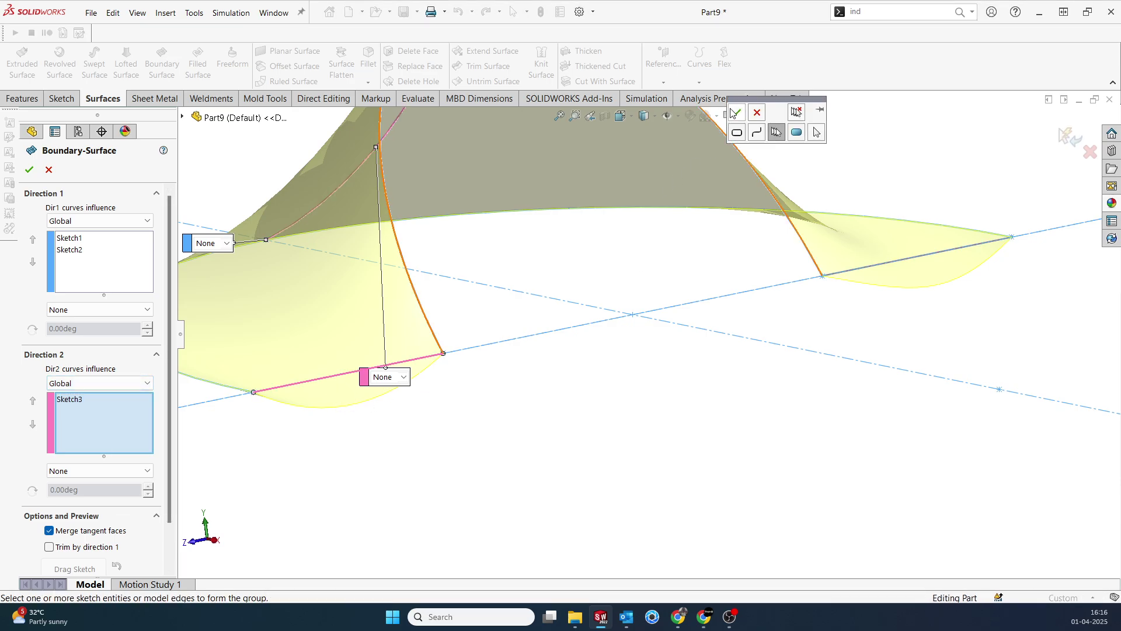
left_click(739, 113)
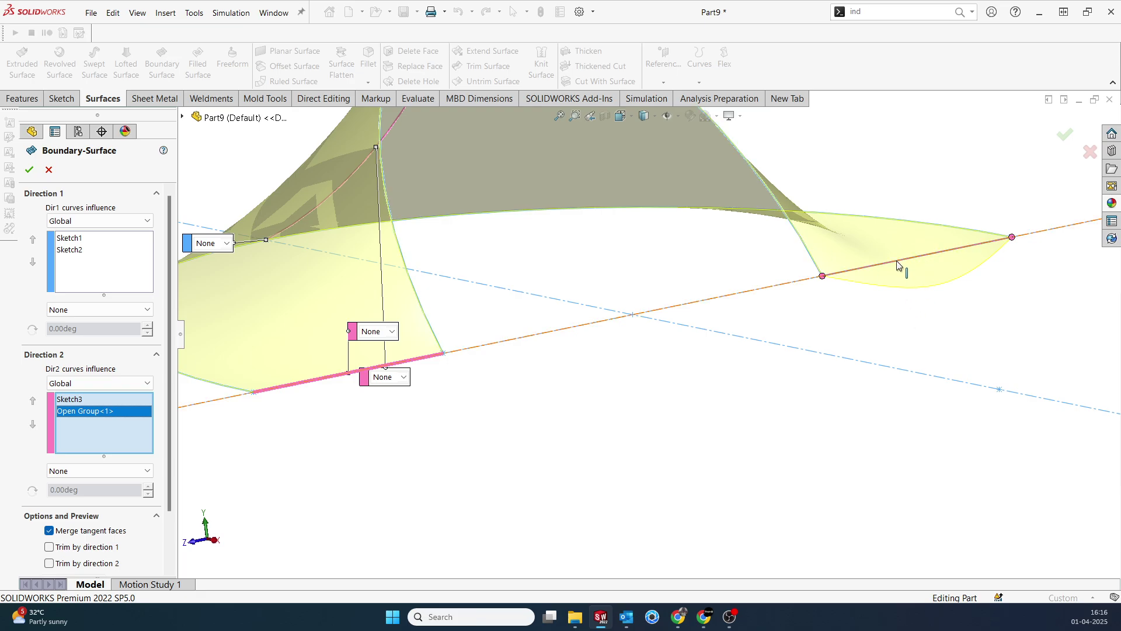
Add the far 3D-sketch line to Direction 2 as an open group with SelectionManager and complete the boundary surface
right_click(891, 325)
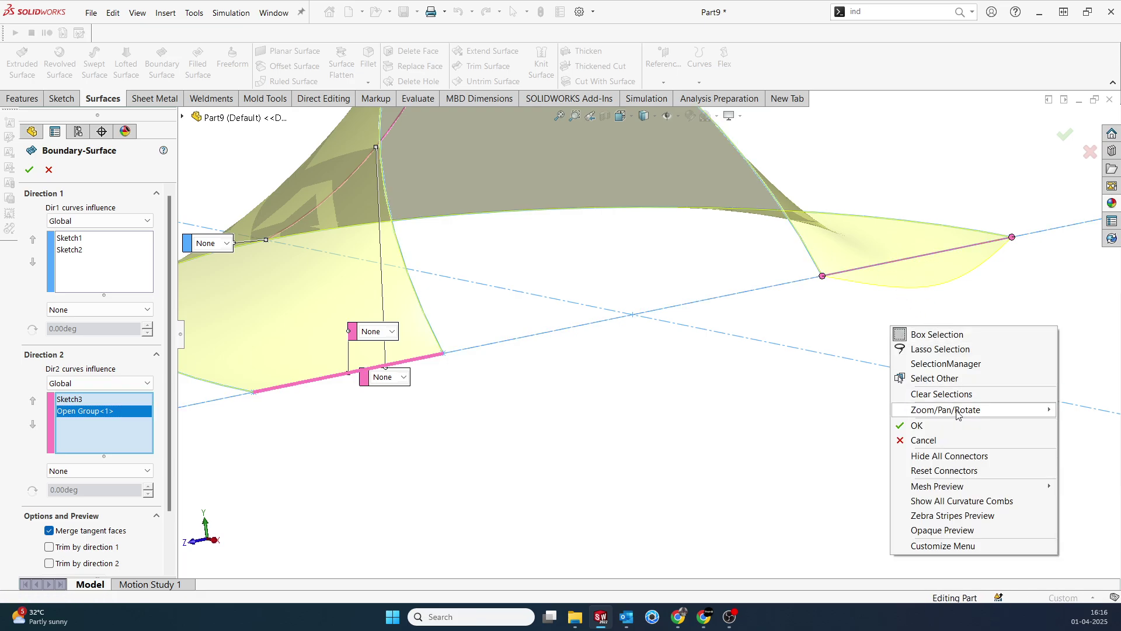
left_click(914, 362)
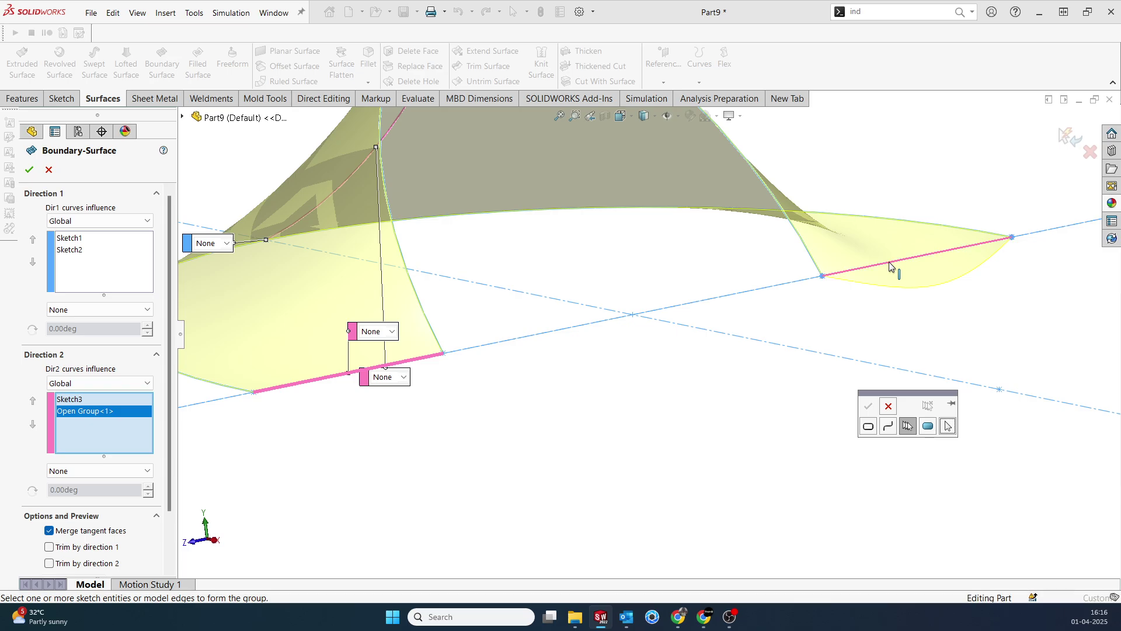
left_click(892, 267)
left_click(869, 409)
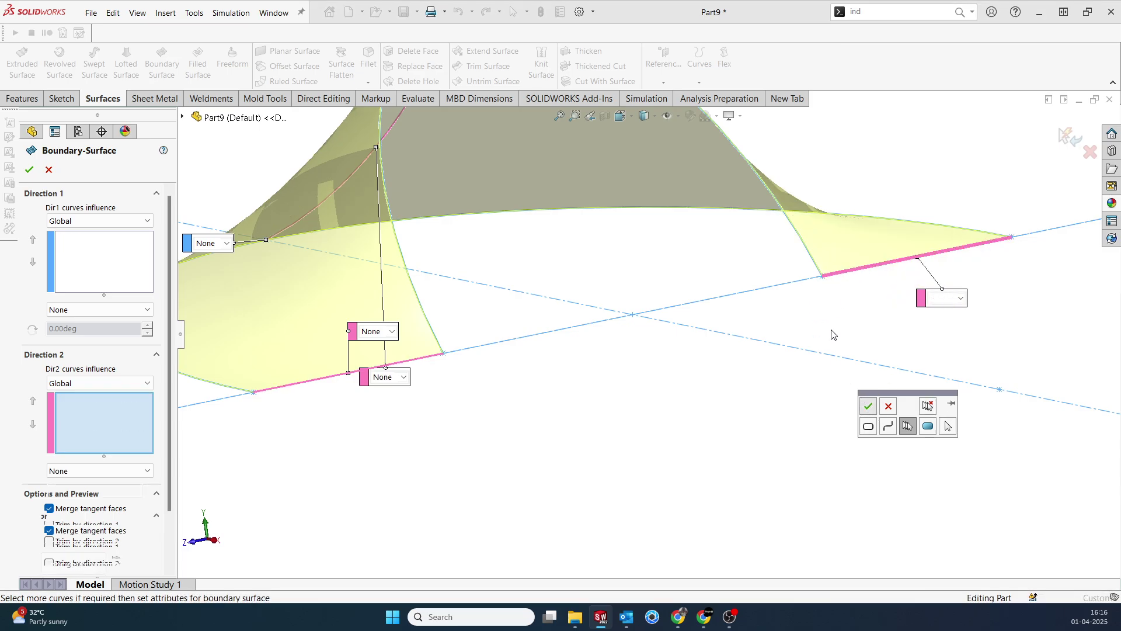
middle_click_drag(833, 333, 774, 291)
left_click(1065, 135)
Start a sketch on the Top Plane and draw a horizontal infinite-length construction line through the origin
key("space")
left_click(527, 349)
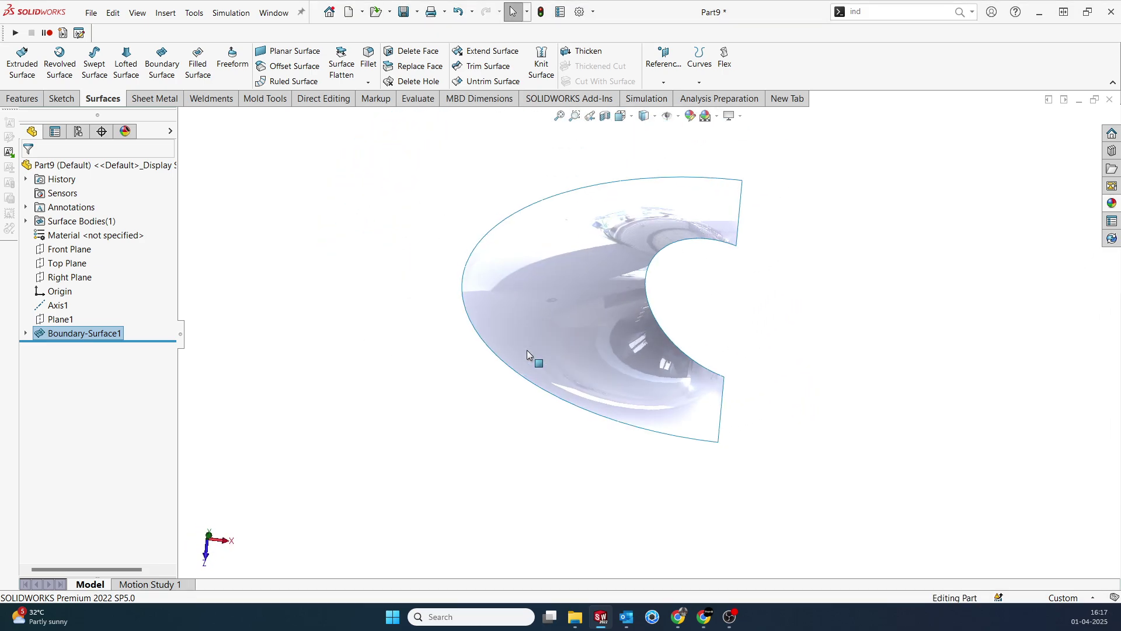
left_click(77, 262)
left_click(84, 257)
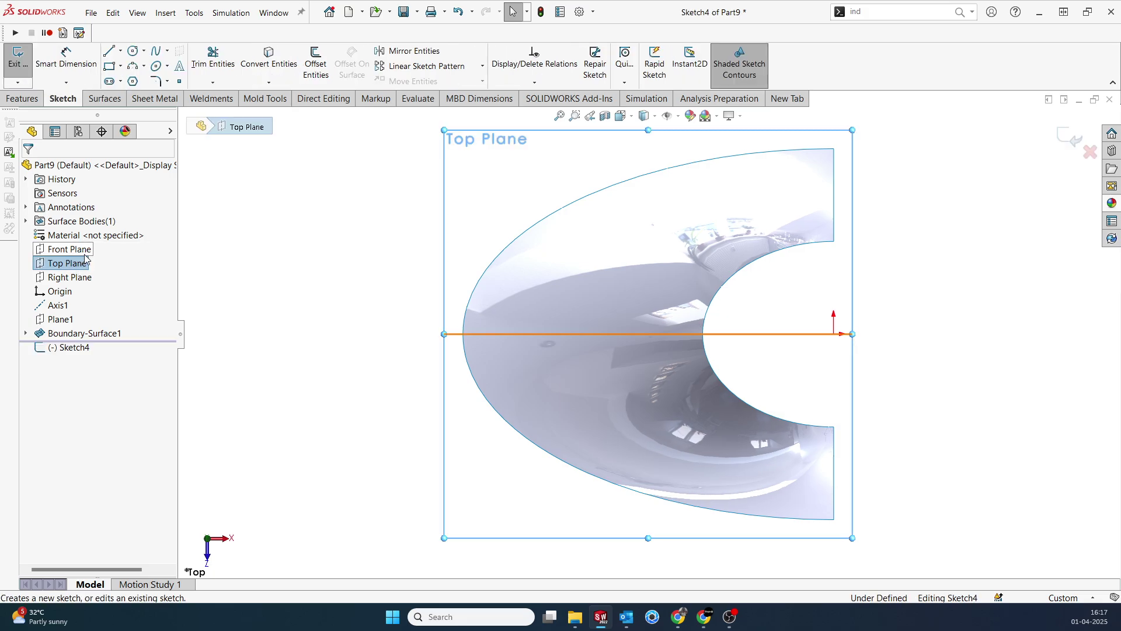
left_click(121, 51)
left_click(108, 78)
left_click(48, 342)
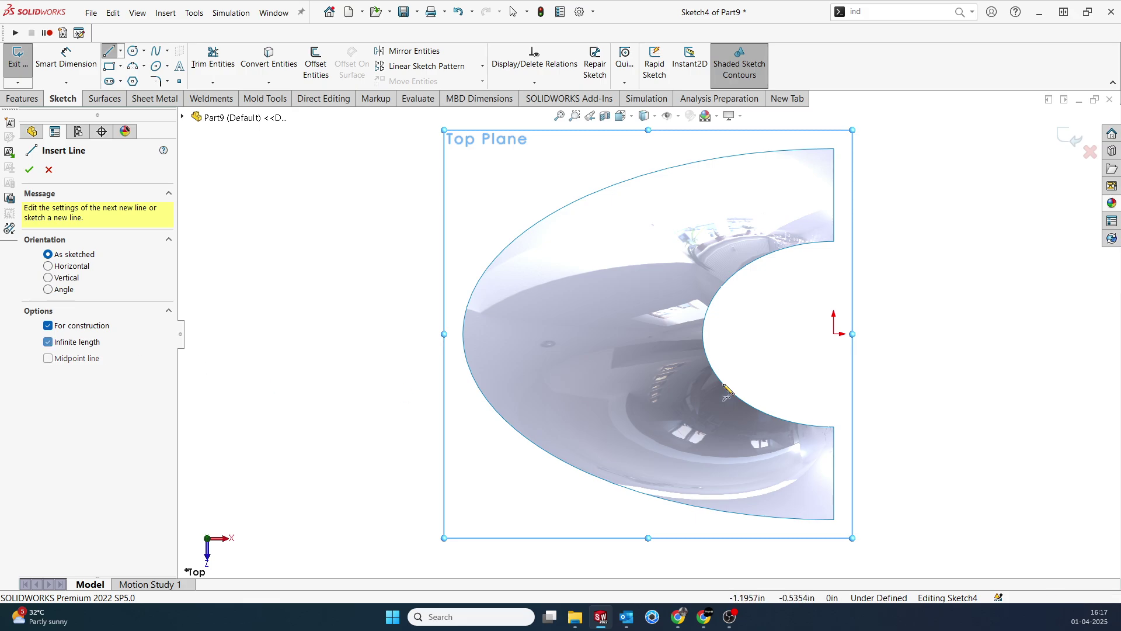
left_click(834, 334)
left_click(876, 341)
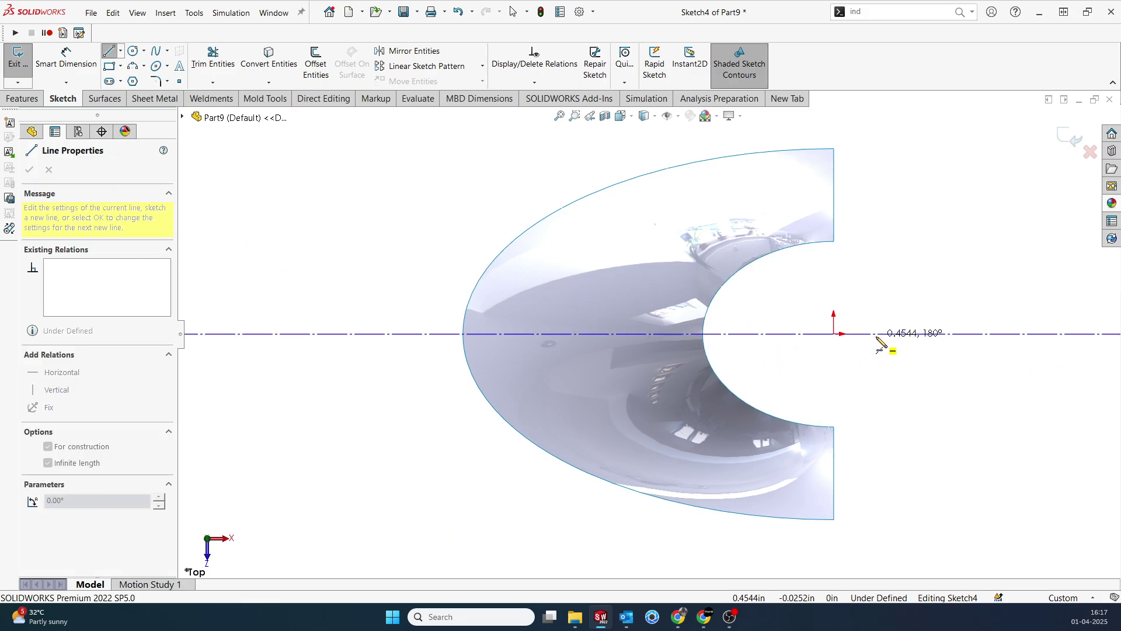
left_click(881, 342)
Draw a vertical infinite-length construction line through the origin and end the Line command
left_click(834, 334)
left_click(836, 357)
right_click(866, 247)
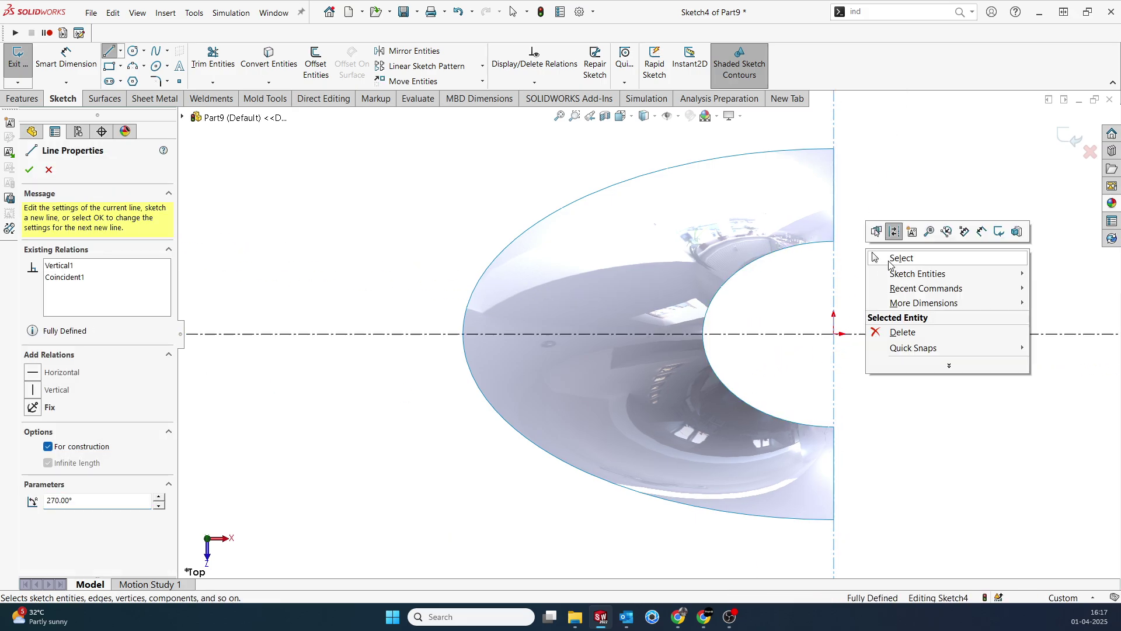
left_click(889, 260)
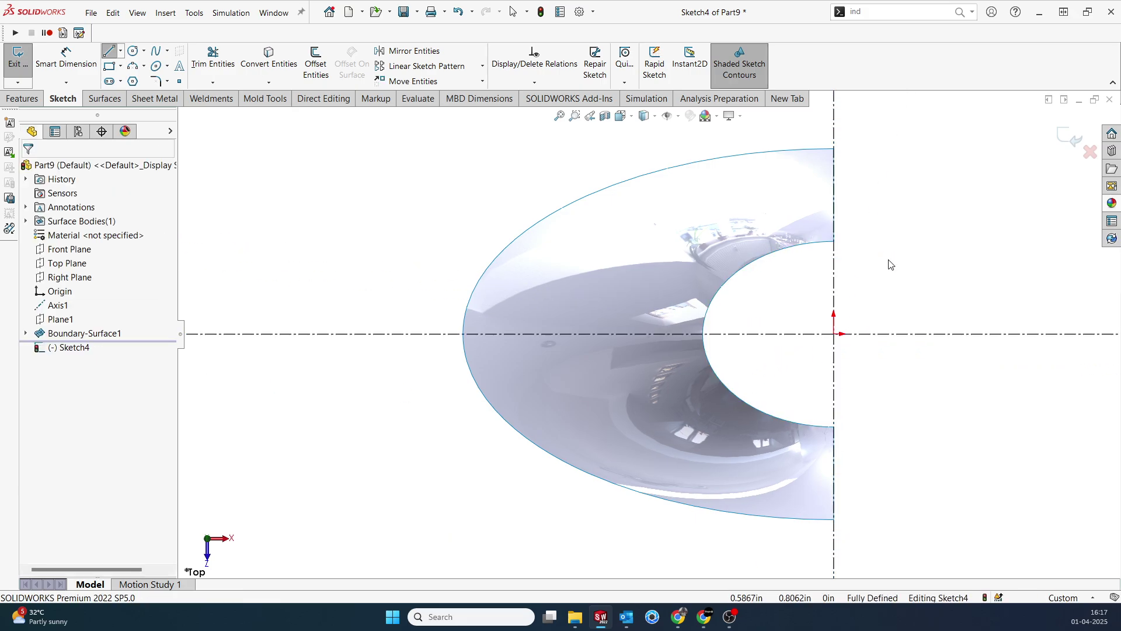
Draw a line about 5.07 in long from the origin past the outer ellipse, tilted slightly left of the vertical centerline
left_click(110, 52)
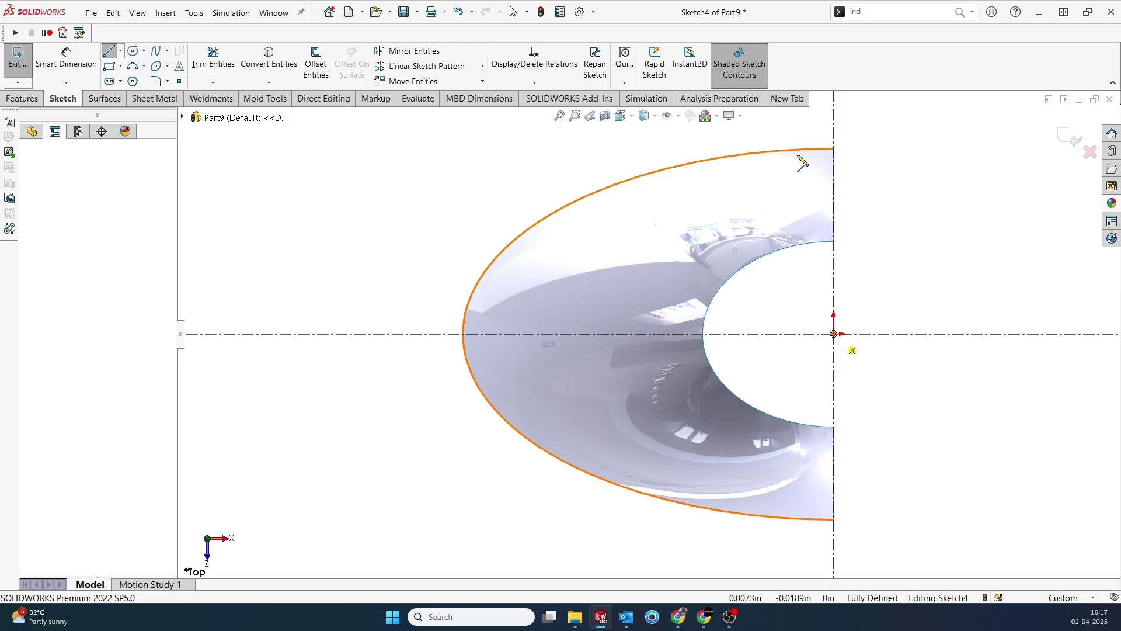
left_click(835, 334)
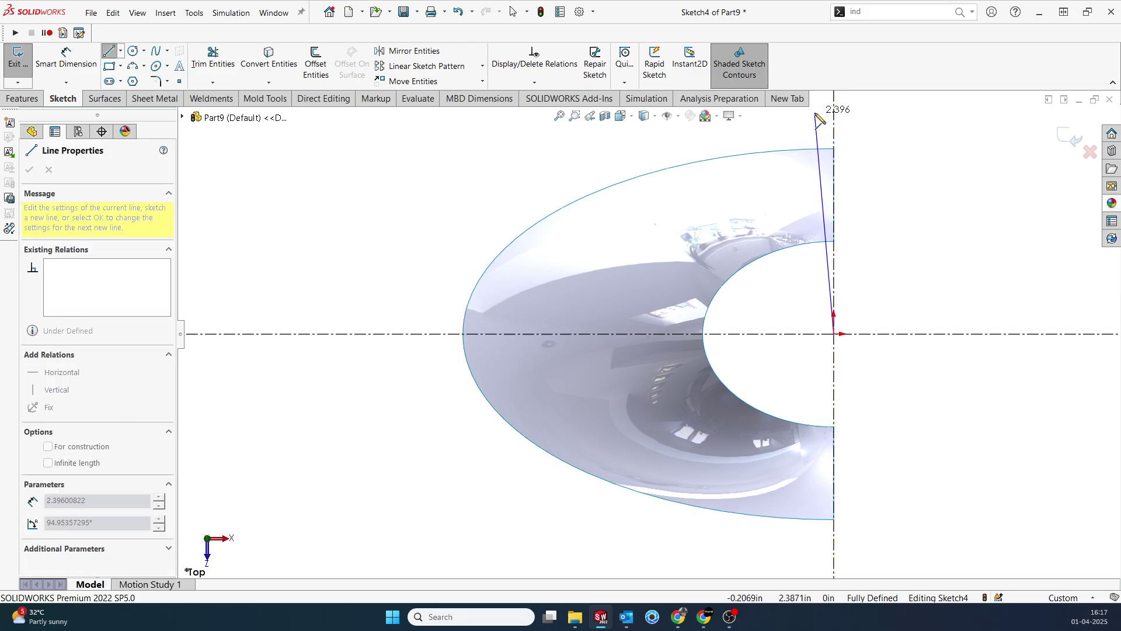
scroll(818, 163, "up", 3)
scroll(629, 178, "down", 4)
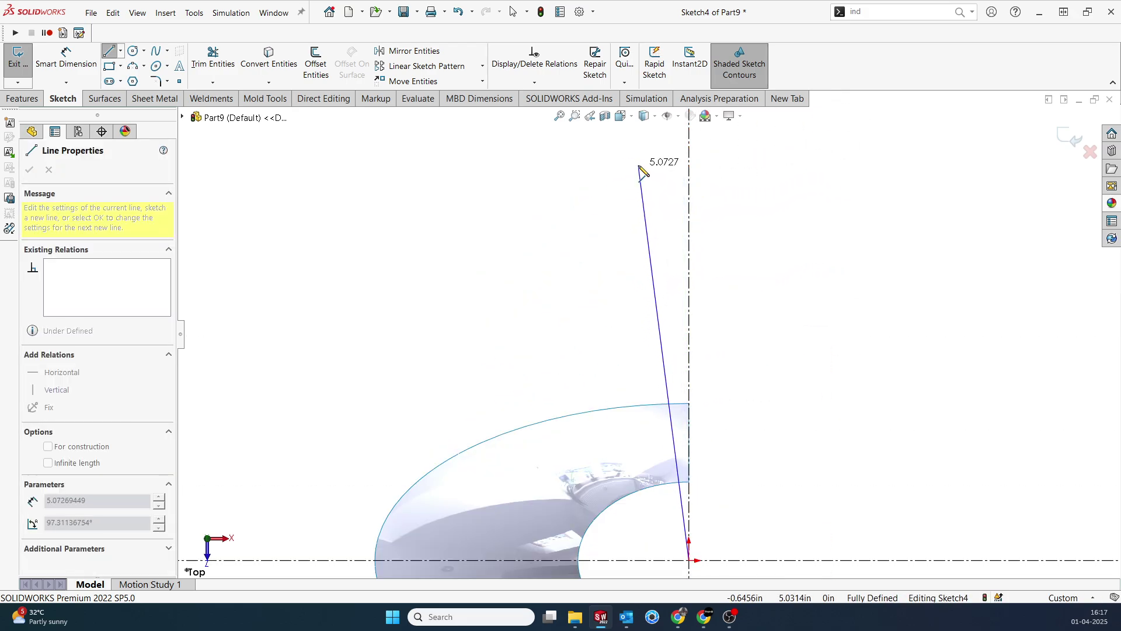
left_click(639, 166)
key("Escape")
middle_click_drag(733, 481, 687, 422, "ctrl")
Dimension the angle between the slanted line and the vertical centerline as 1.5°
key("d")
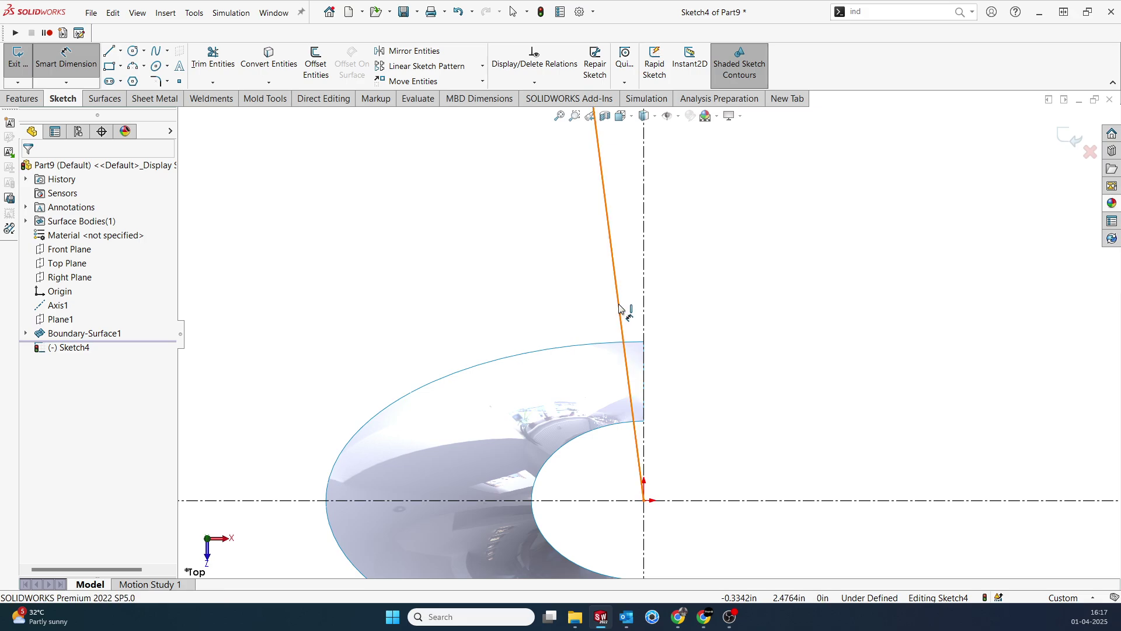
left_click(622, 310)
left_click(644, 302)
left_click(637, 296)
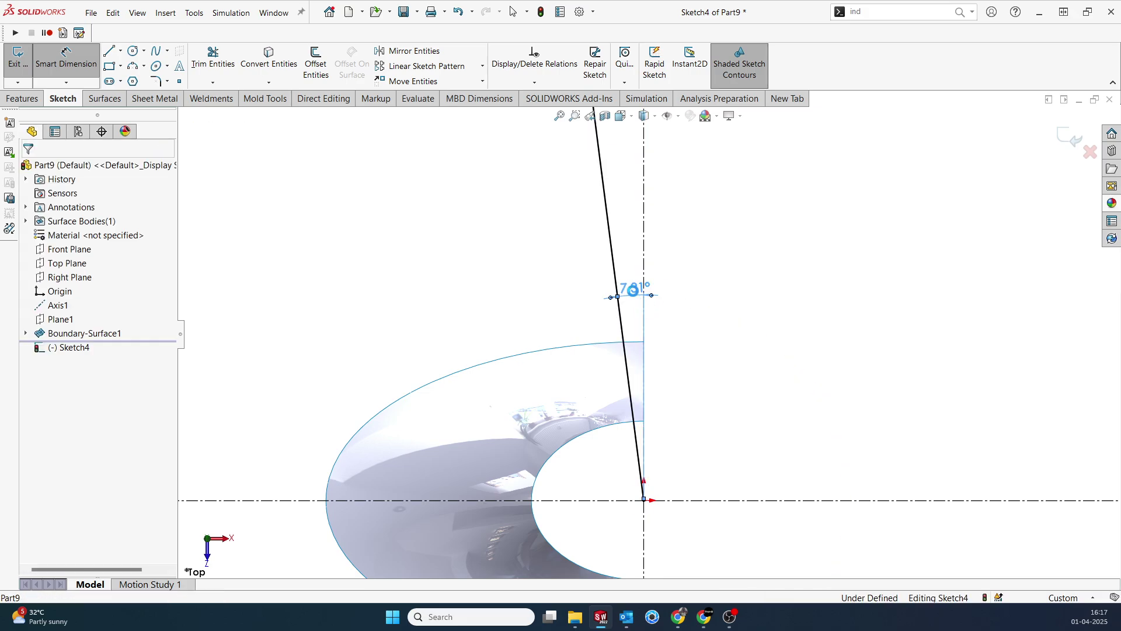
type("1.")
key("Return")
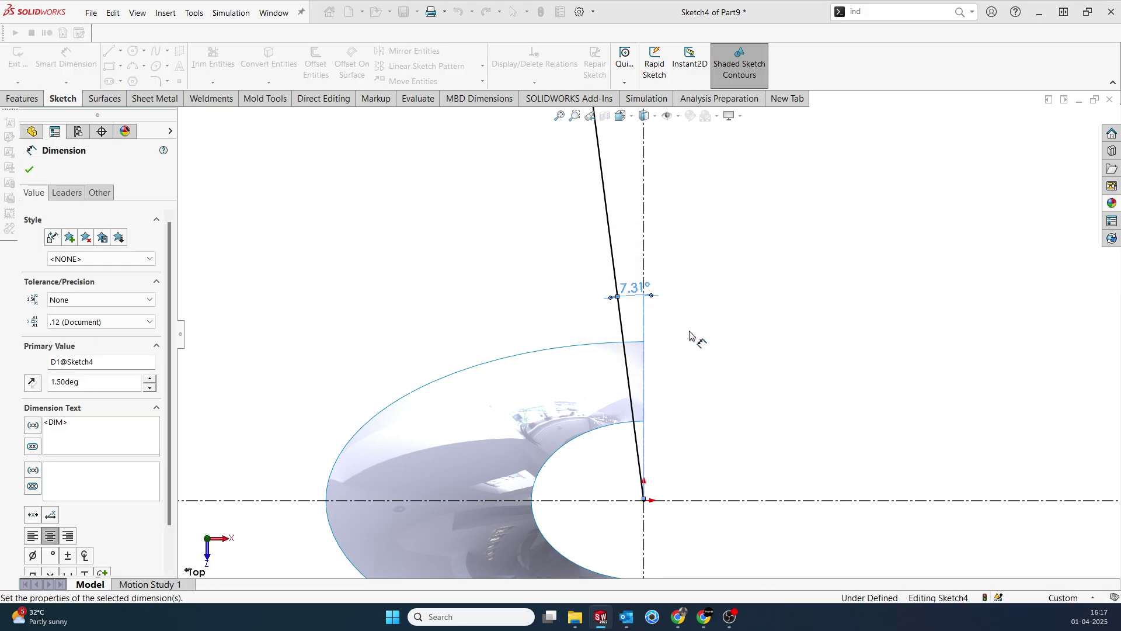
scroll(632, 376, "down", 5)
scroll(632, 377, "up", 5)
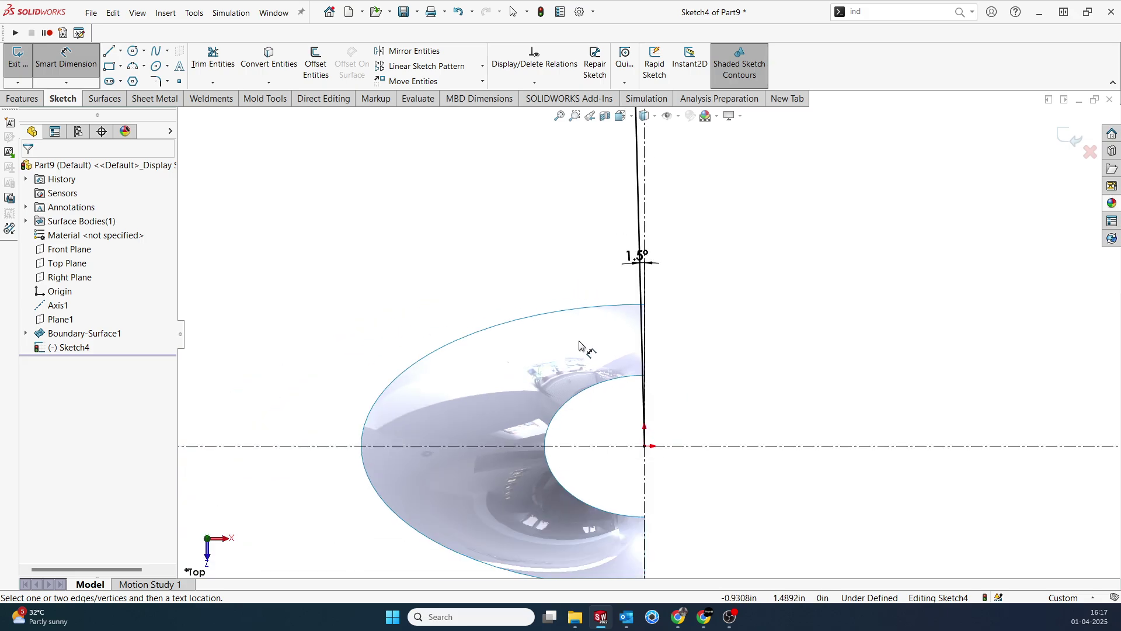
Offset the surface's outer and inner elliptical edges by 0.05 in, each toward the middle of the surface band
left_click(315, 64)
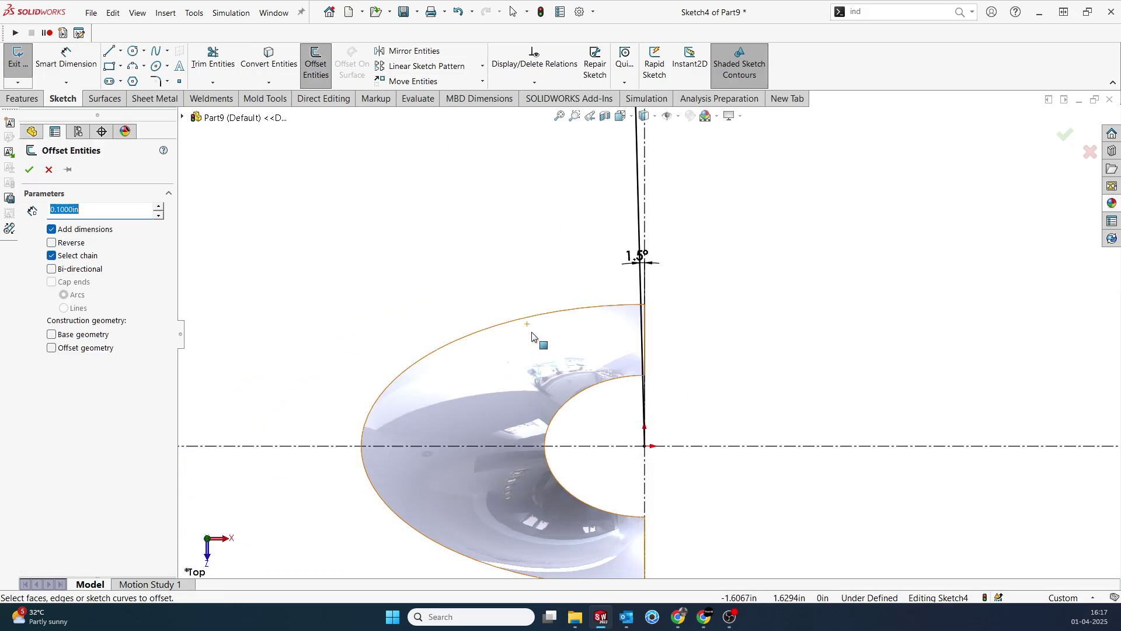
left_click(524, 320)
left_click(65, 243)
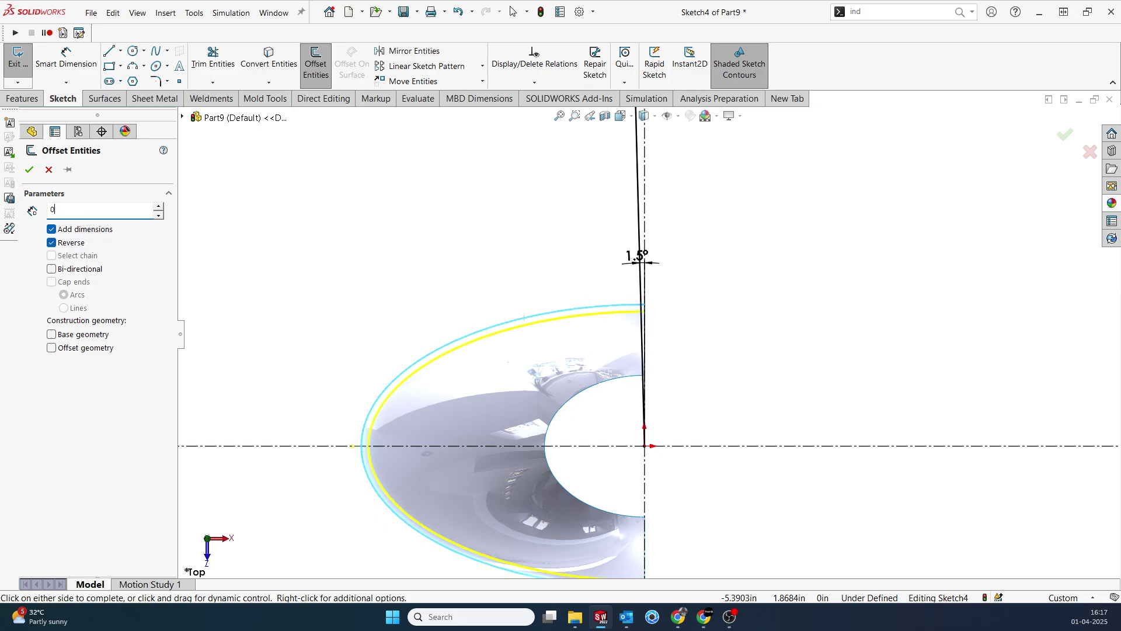
type("0.0500in")
key("Return")
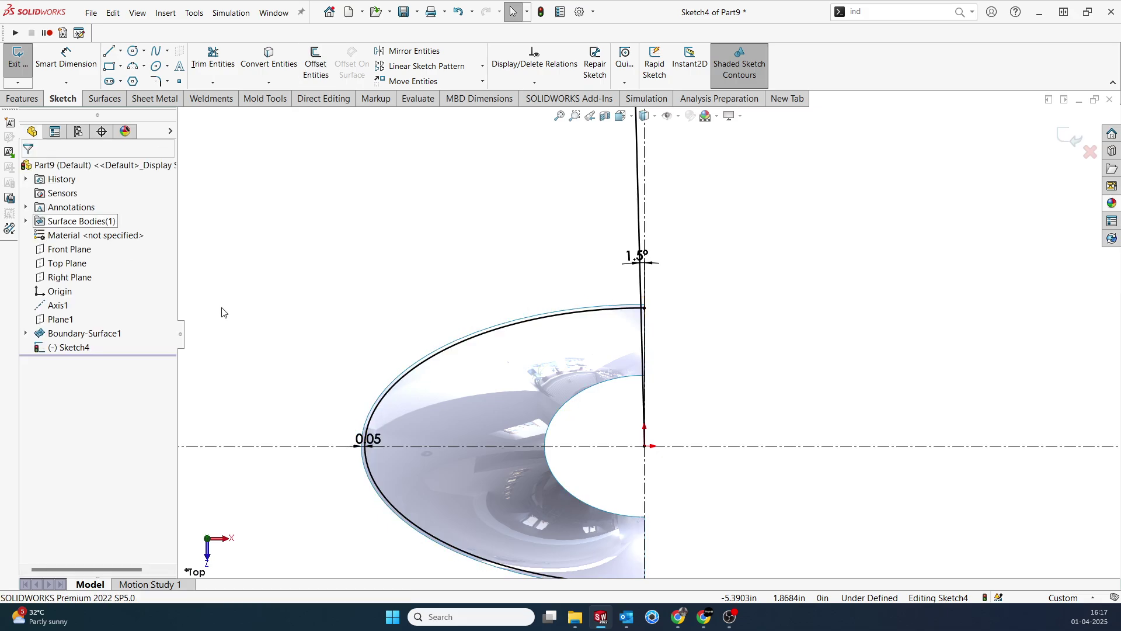
left_click(602, 386)
left_click(316, 63)
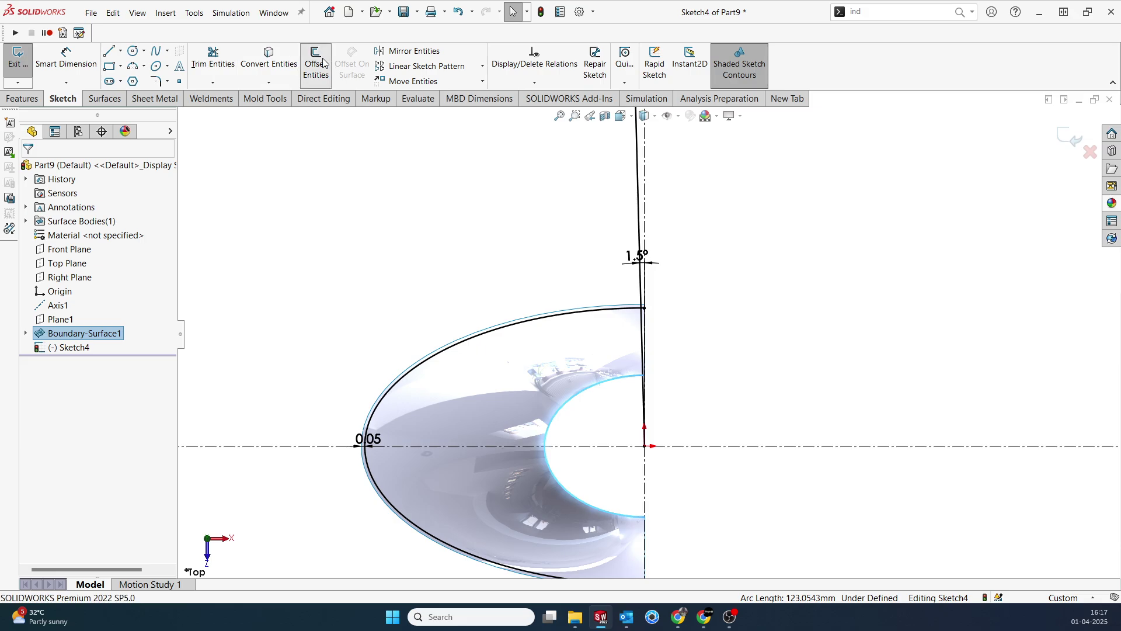
key("Return")
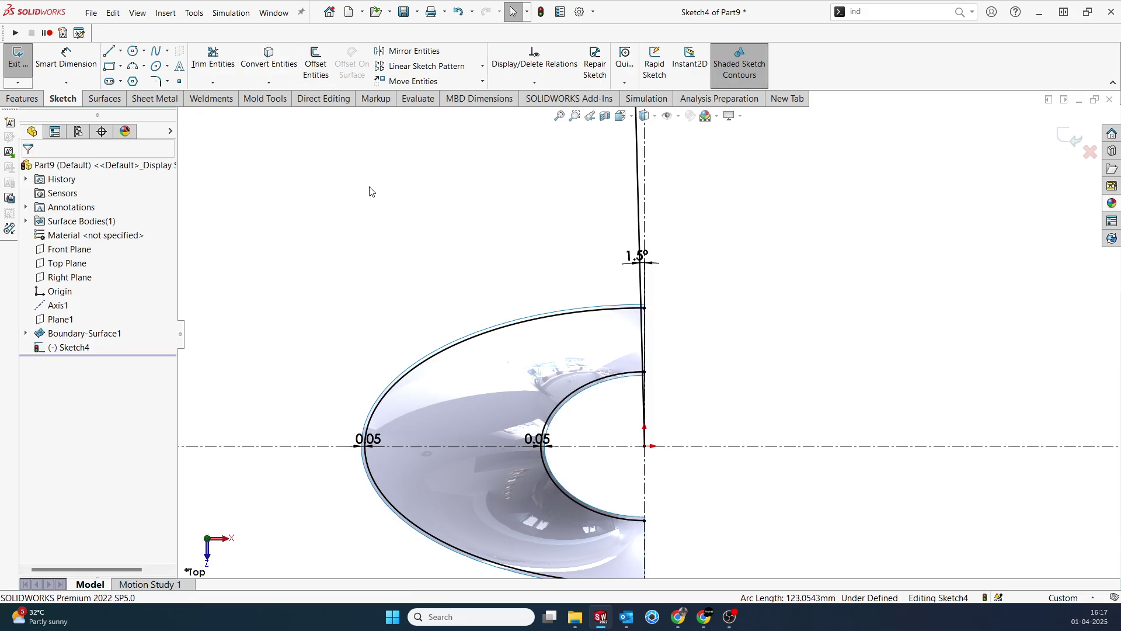
Try to offset the slanted line by 0.05 in
left_click(318, 64)
scroll(681, 396, "down", 3)
left_click(641, 298)
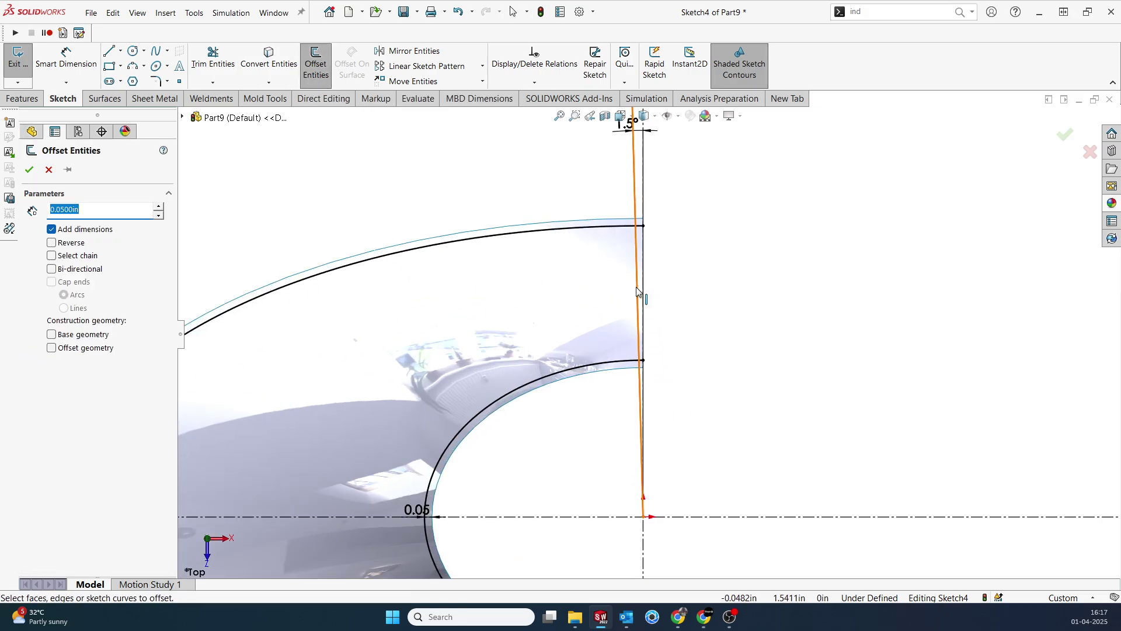
key("Return")
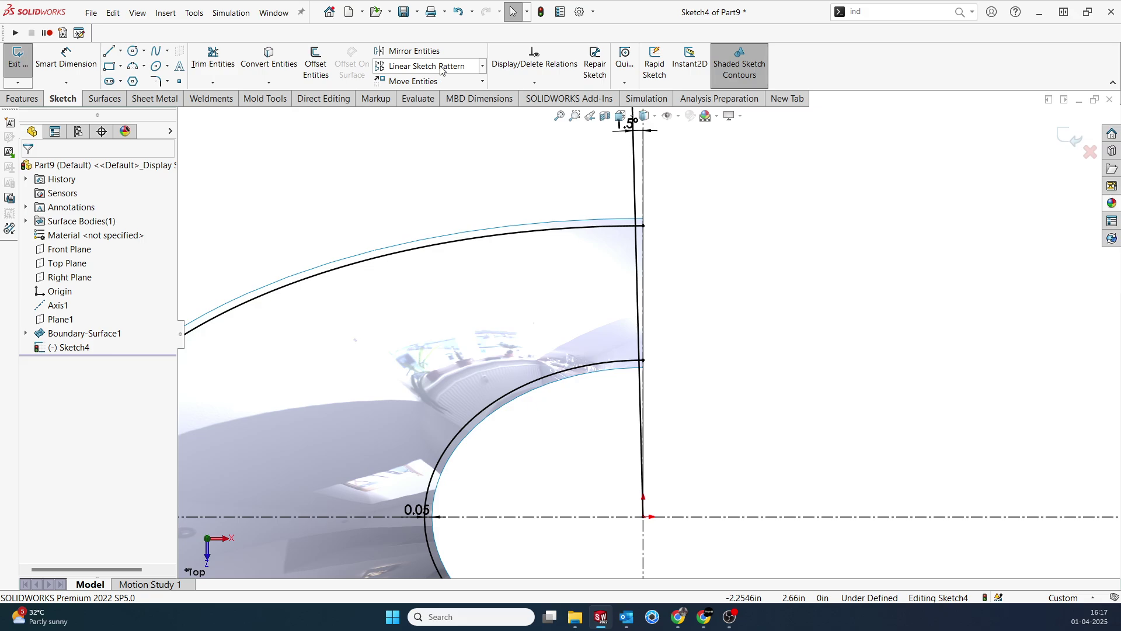
Try a circular sketch pattern of the slanted line about the origin with 4 instances over 90°
left_click(482, 66)
left_click(432, 96)
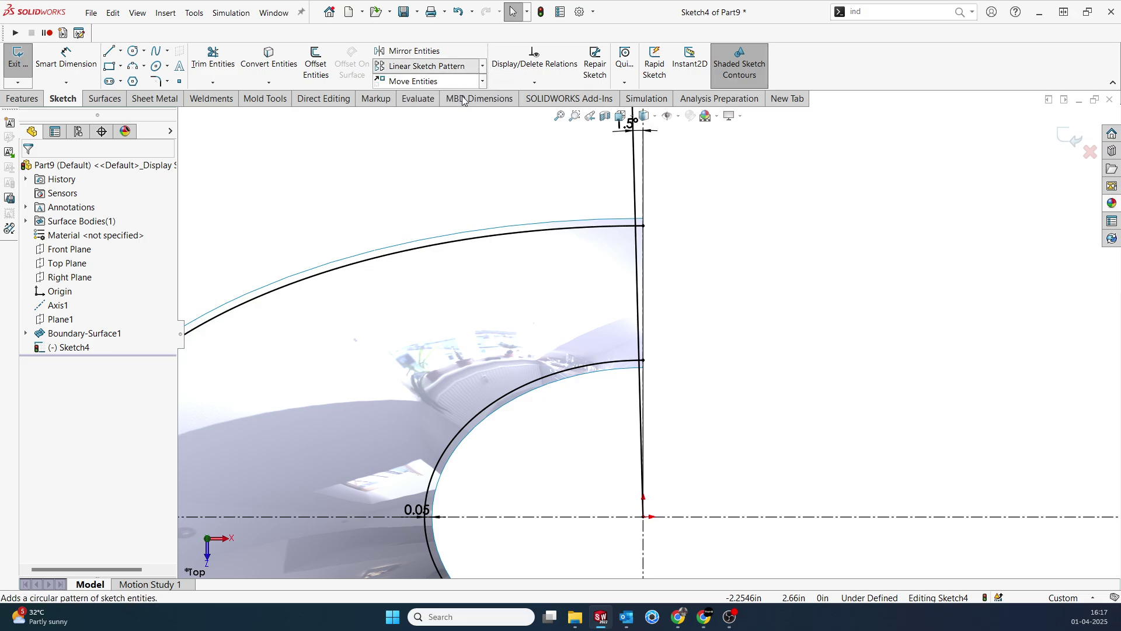
left_click(639, 279)
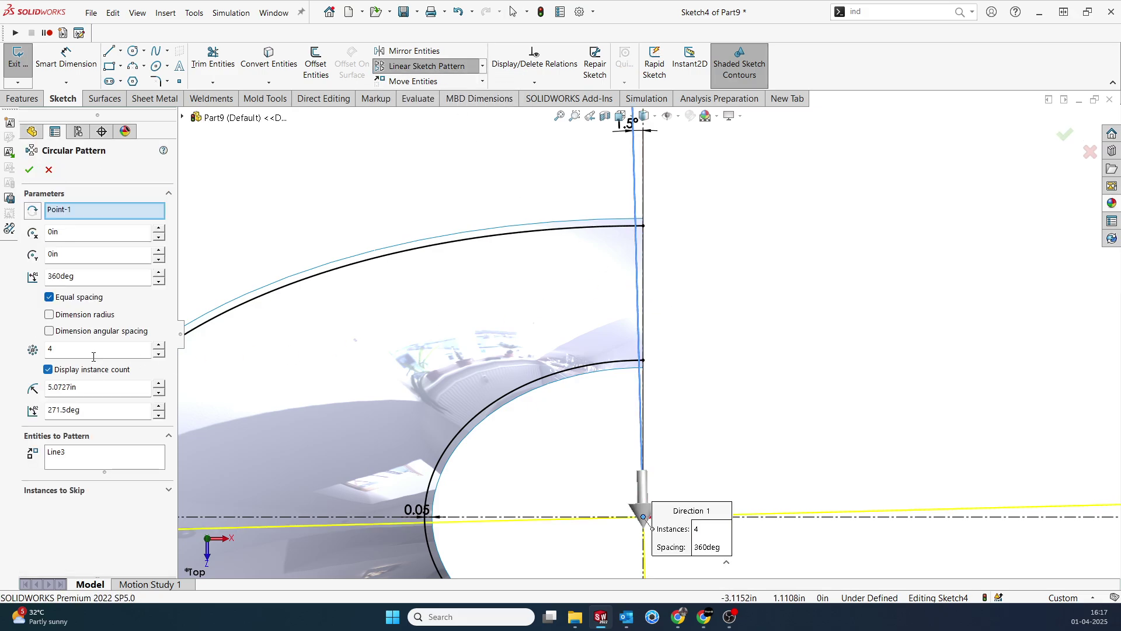
left_click(88, 276)
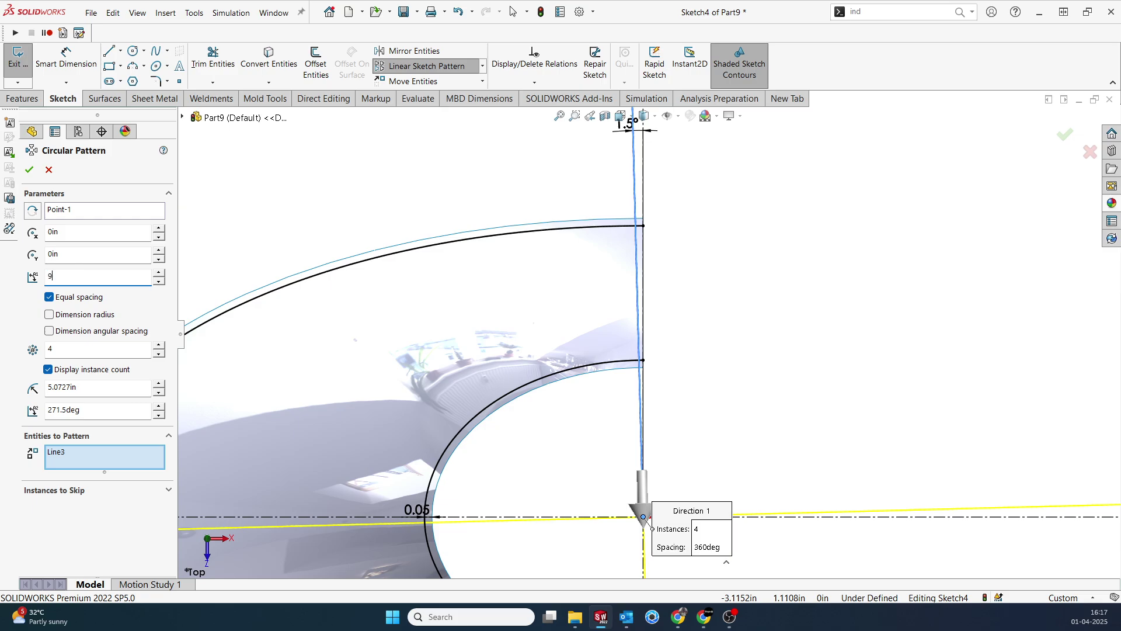
type("90")
key("Return")
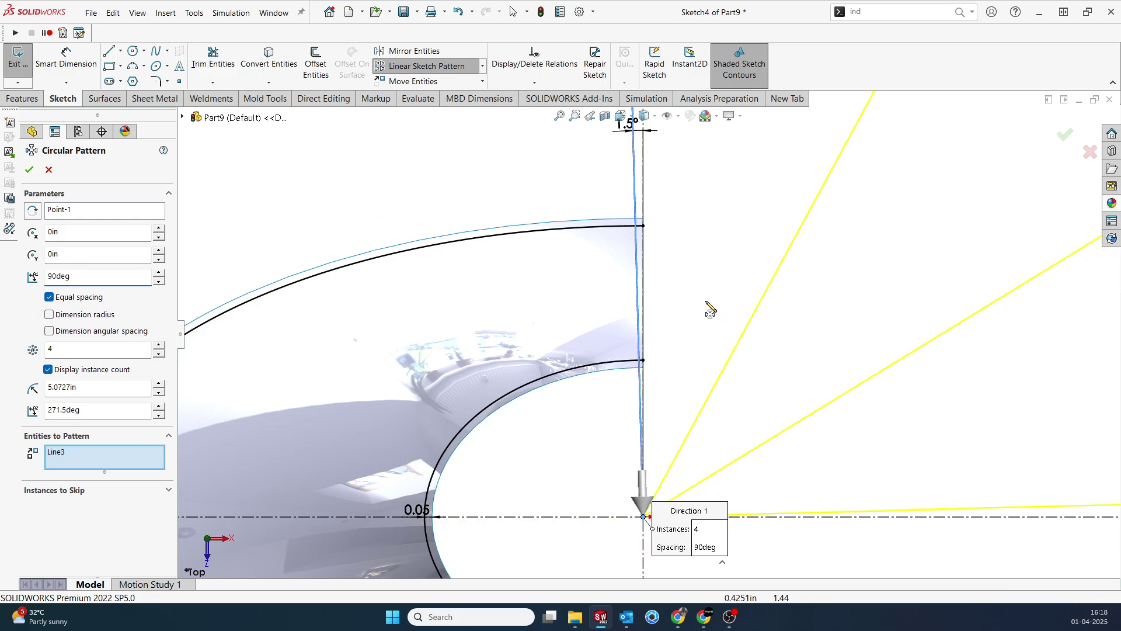
key("Return")
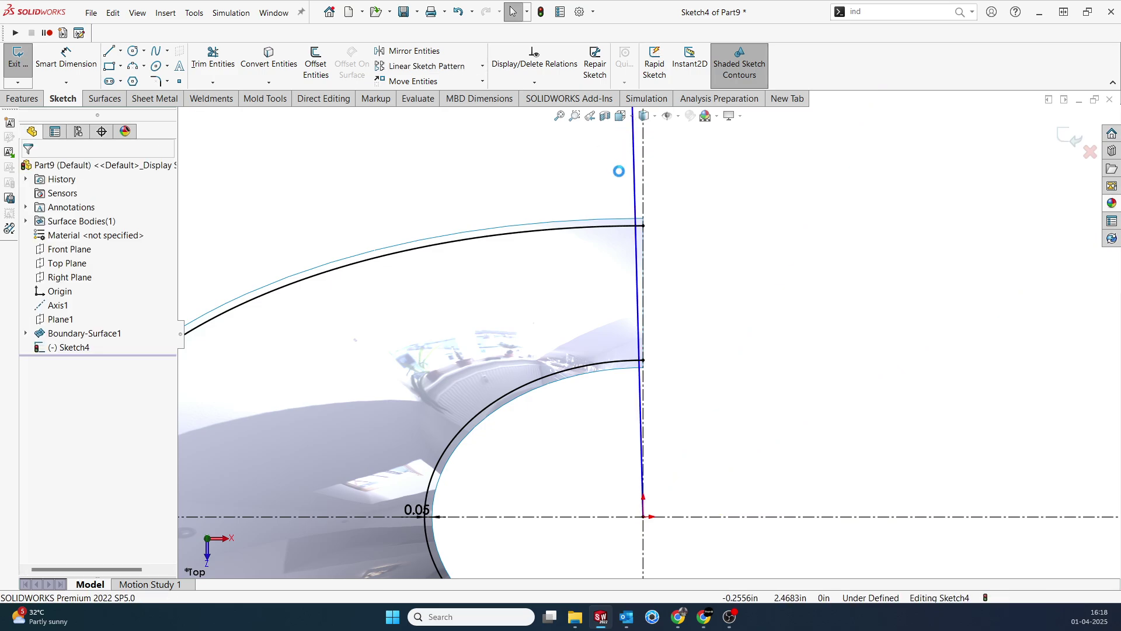
Delete the slanted line and draw a vertical line about 3.44 in long from the origin up past the outer ellipse
left_click(636, 181)
key("Delete")
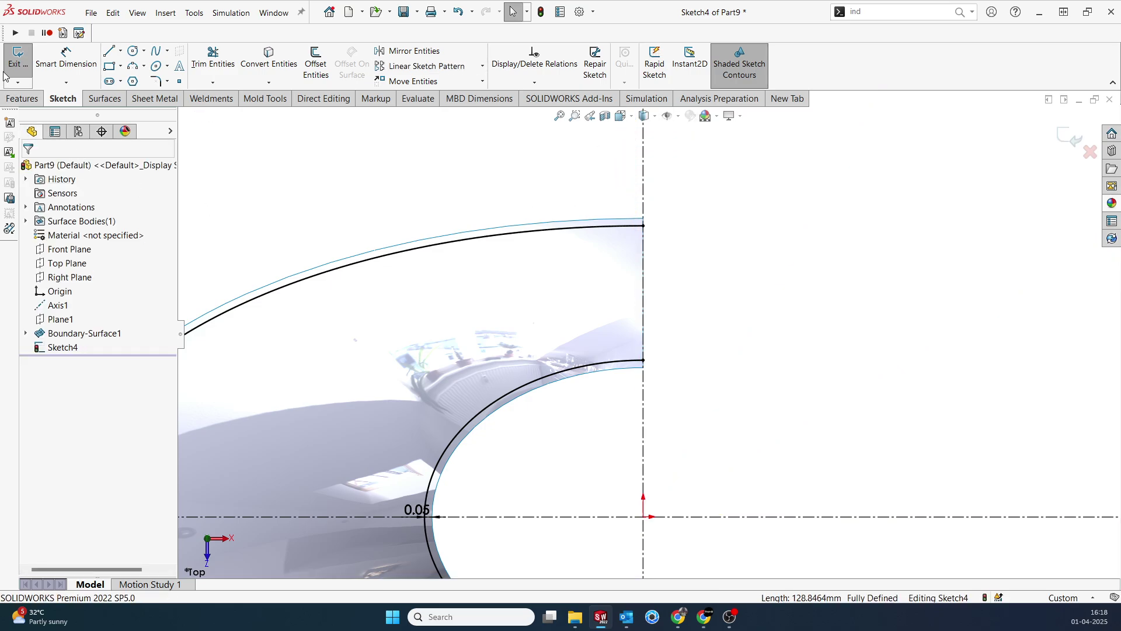
key("l")
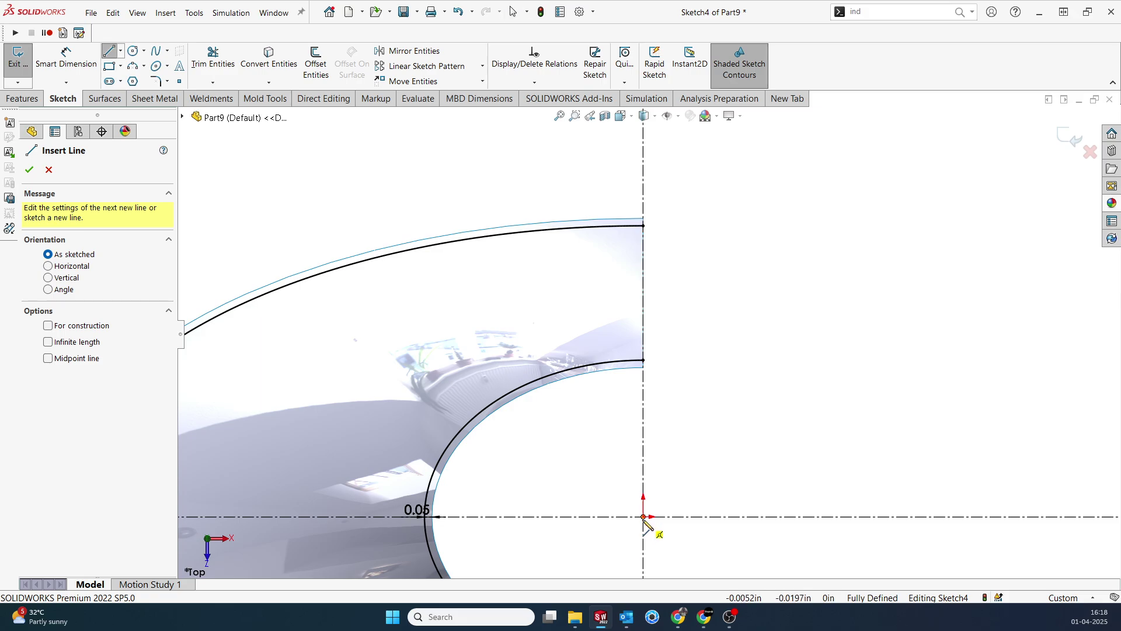
left_click(643, 516)
left_click(643, 169)
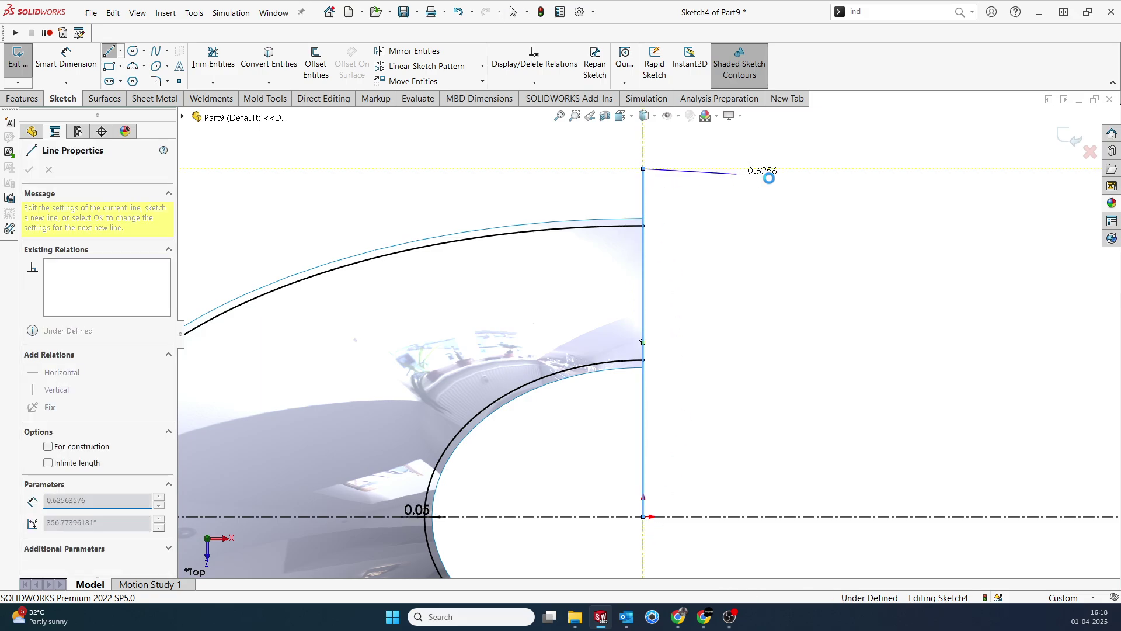
key("Escape")
scroll(641, 253, "up", 3)
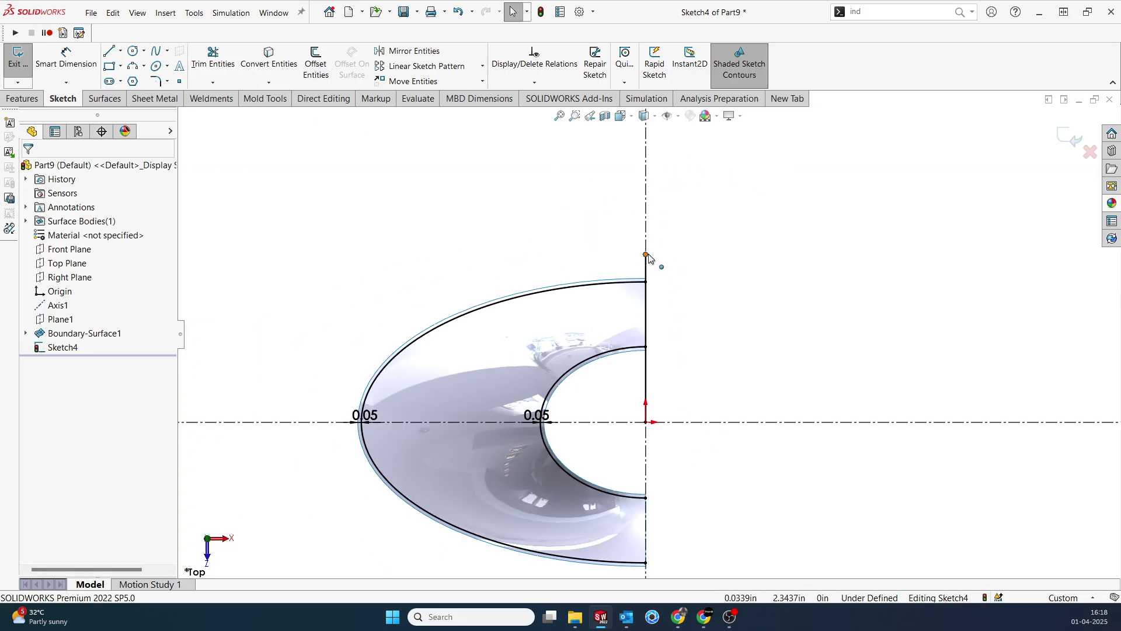
left_click_drag(647, 255, 648, 174)
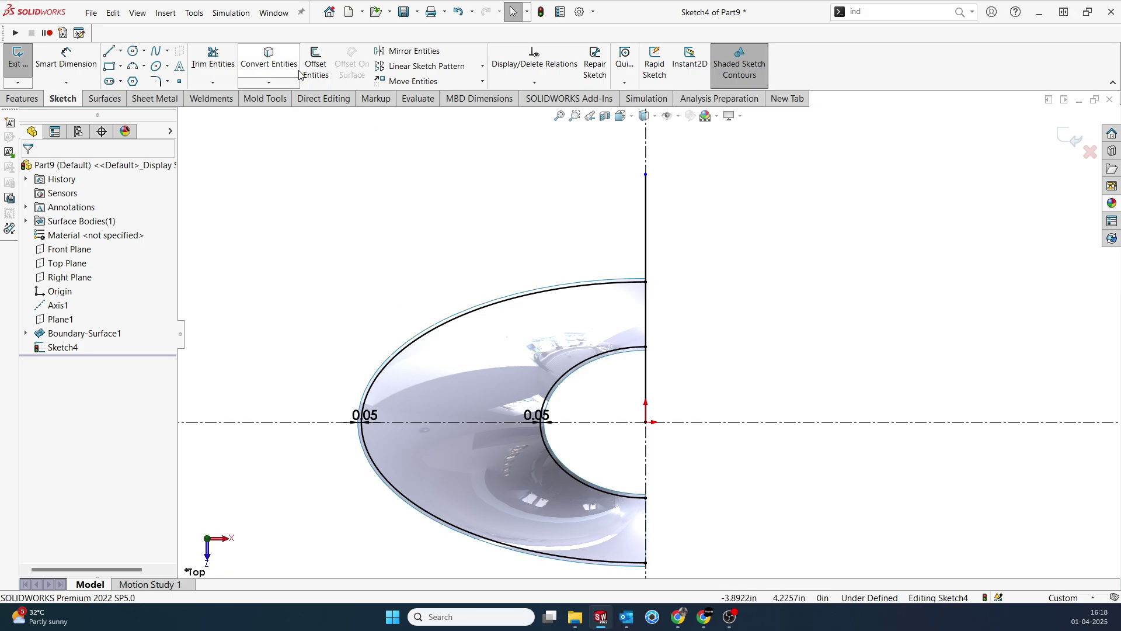
Circular-pattern the vertical line about the origin with 40 equally spaced instances over -90°, across the upper-left quarter of the surface
left_click(482, 66)
left_click(454, 97)
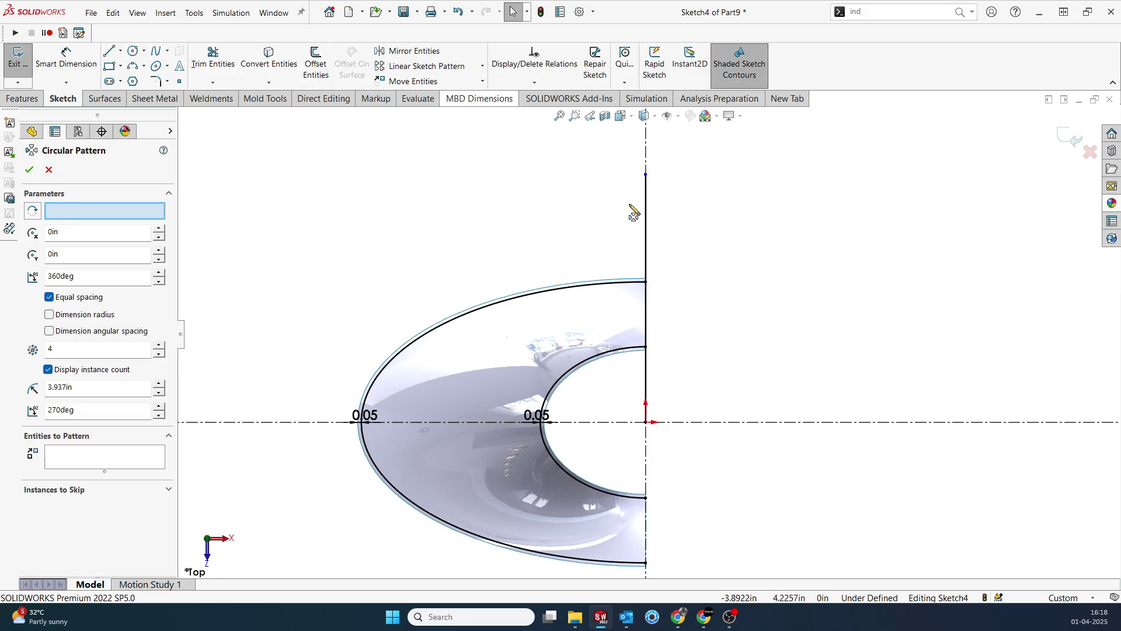
left_click(646, 214)
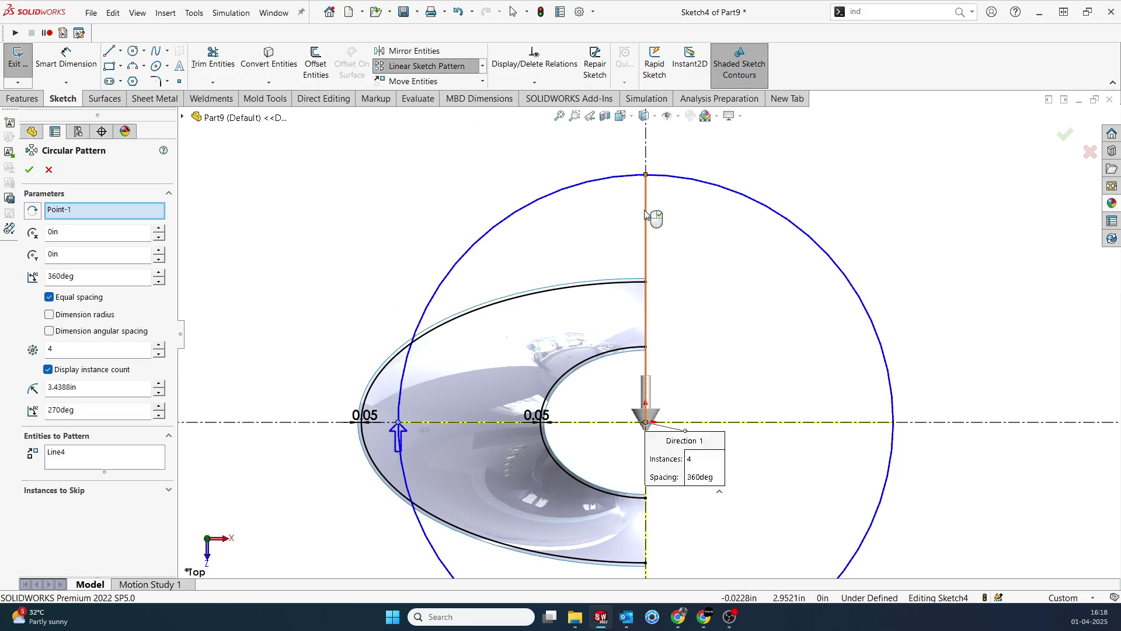
double_click(87, 278)
type("90")
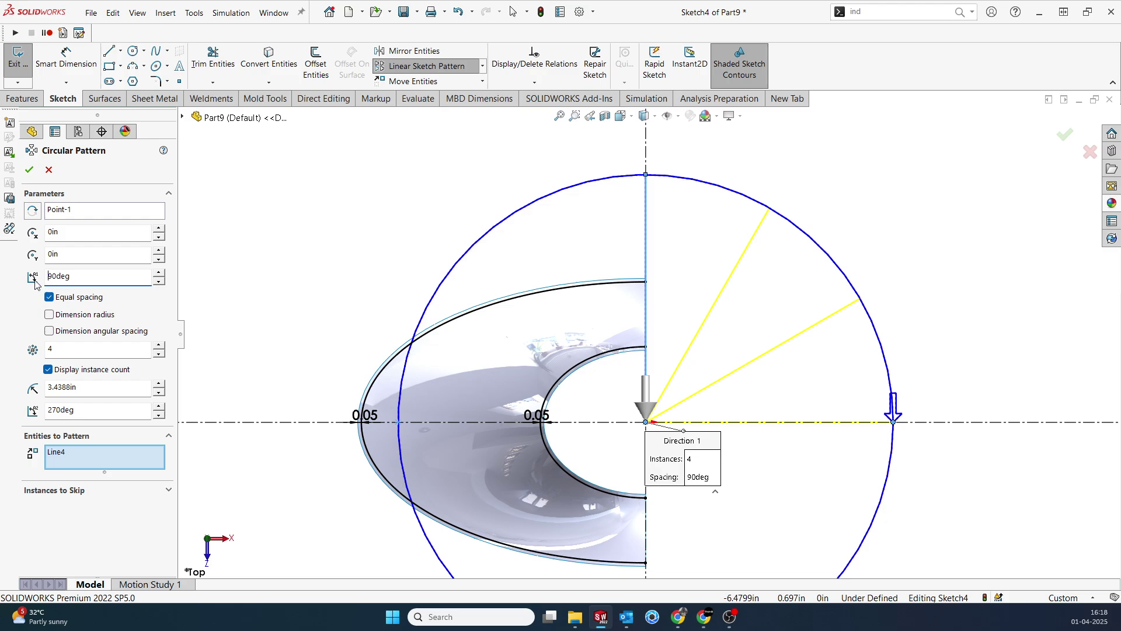
left_click(32, 211)
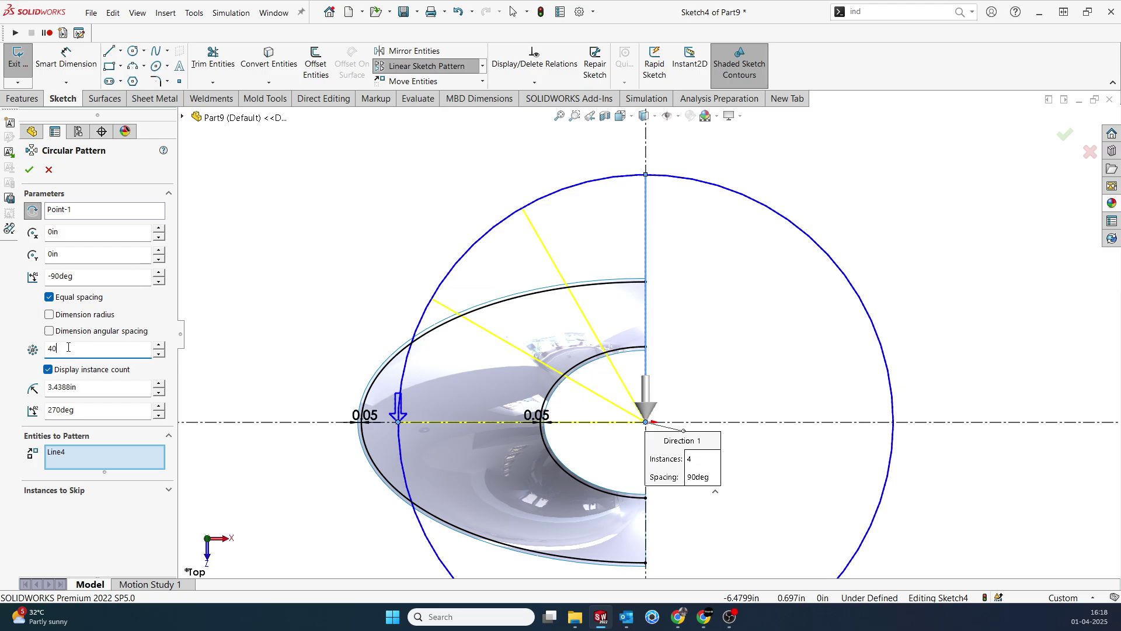
scroll(537, 395, "down", 1)
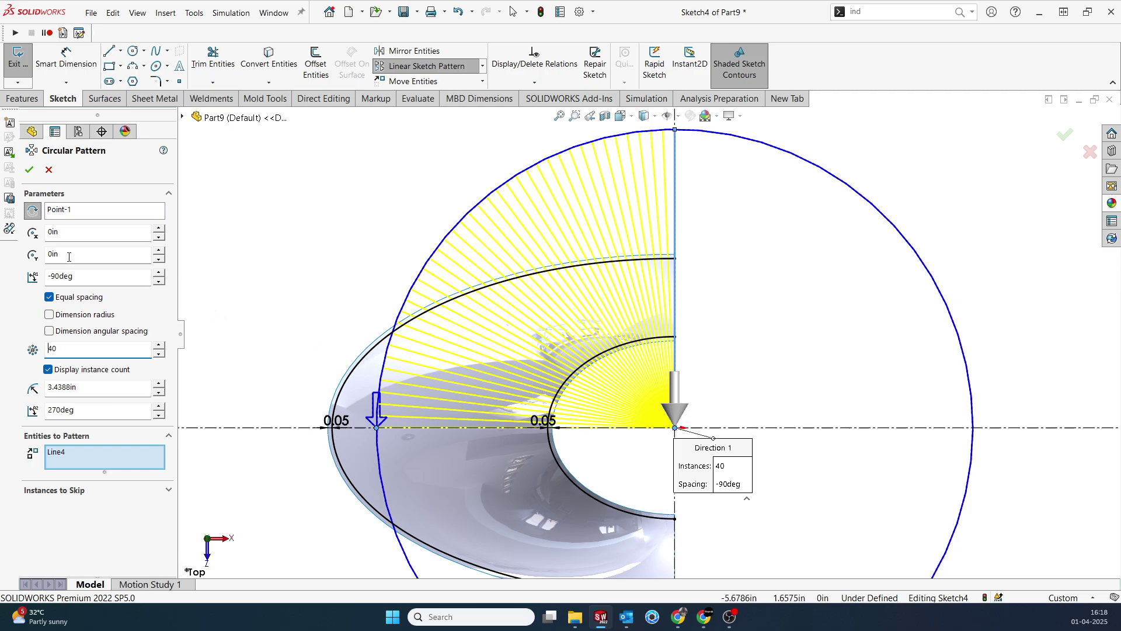
left_click(29, 169)
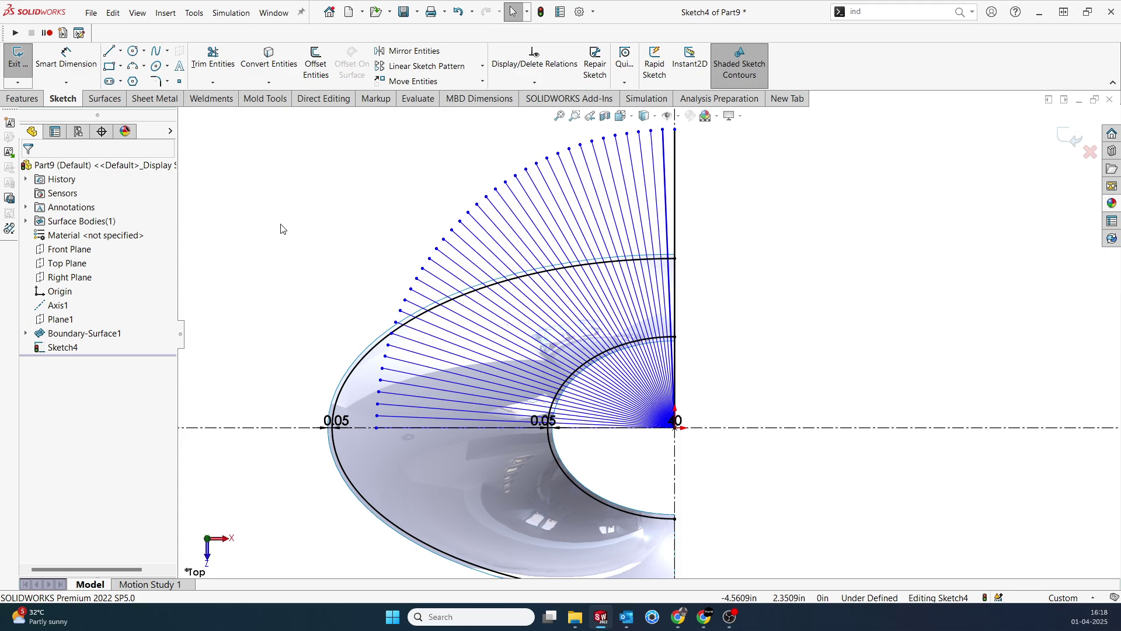
Lengthen the patterned radial lines past the outer offset ellipse and trim away their portions outside it
left_click_drag(377, 429, 267, 429)
left_click(731, 295)
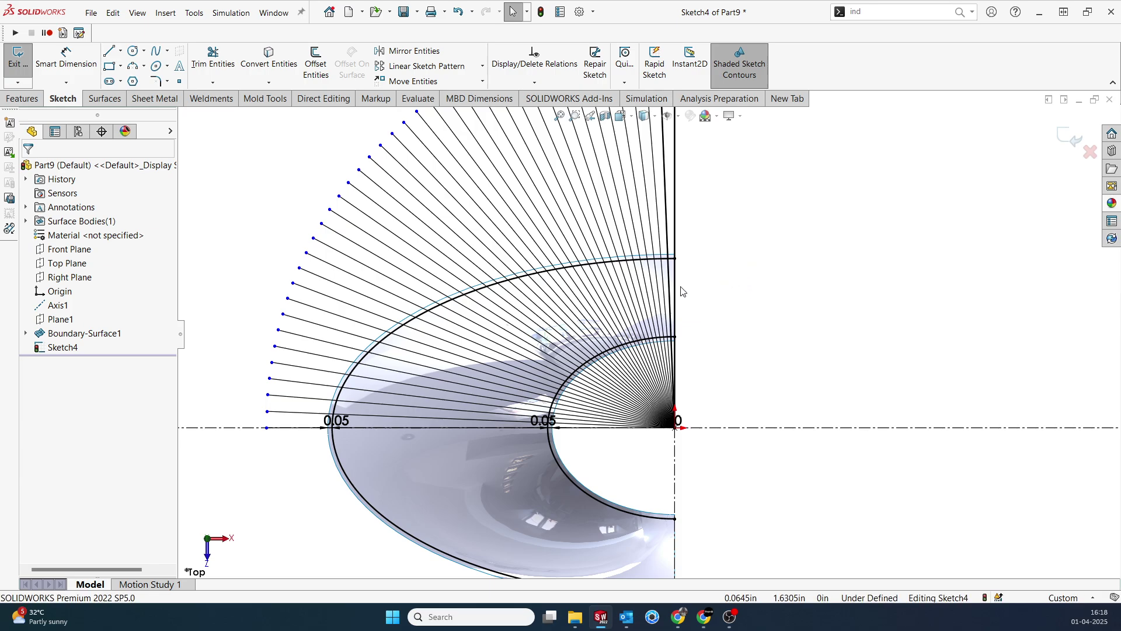
left_click(213, 58)
scroll(360, 433, "up", 3)
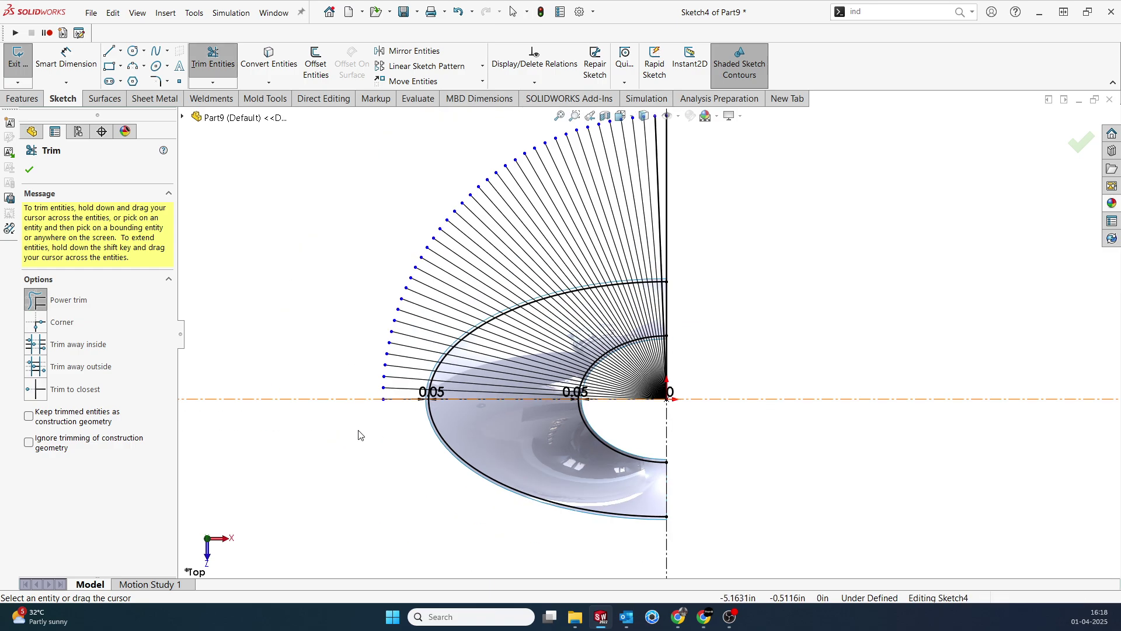
mouse_move(404, 393)
left_mouse_down()
mouse_move(471, 285)
mouse_move(595, 229)
mouse_move(634, 225)
mouse_move(666, 242)
mouse_move(640, 244)
left_mouse_up()
Trim the radial lines' inner portions between the origin and the inner offset ellipse
scroll(677, 393, "down", 6)
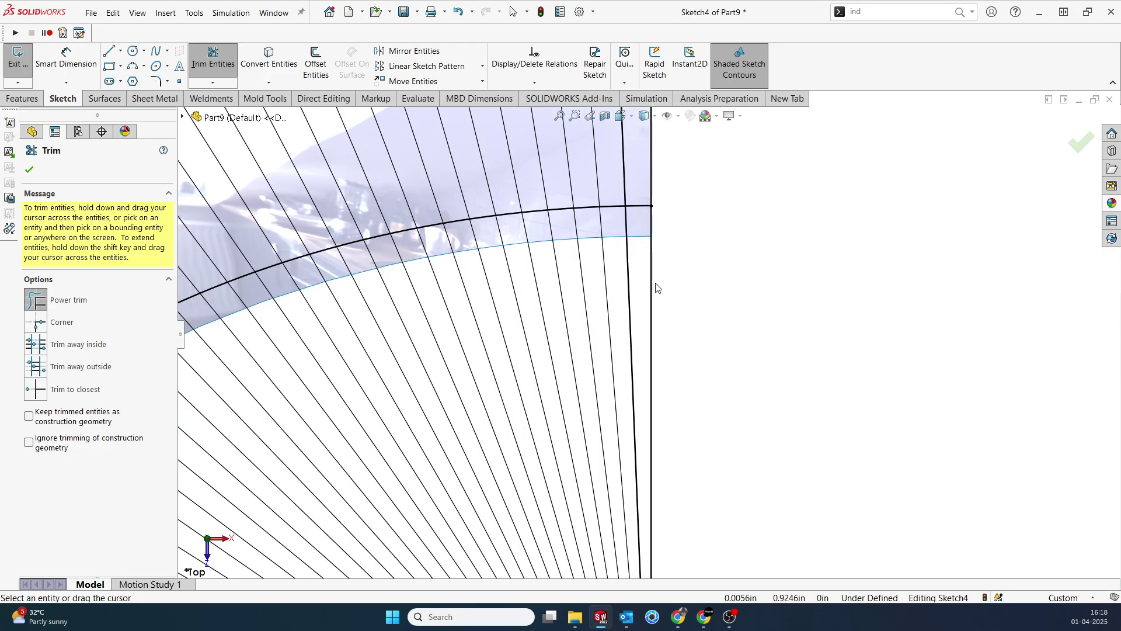
scroll(475, 321, "up", 6)
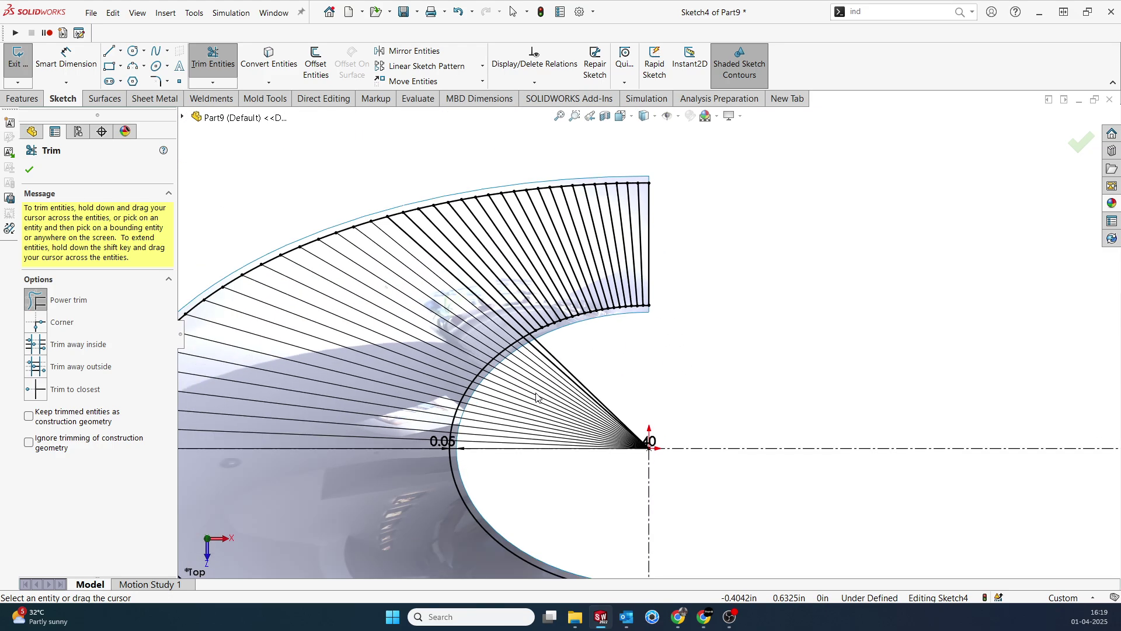
mouse_move(613, 363)
left_mouse_down()
mouse_move(495, 440)
mouse_move(491, 455)
mouse_move(513, 480)
left_mouse_up()
Trim the horizontal line's outer stub and both offset ellipses' lower halves, and move the stray endpoint on the vertical centerline just below the origin
scroll(591, 377, "up", 5)
scroll(457, 356, "down", 4)
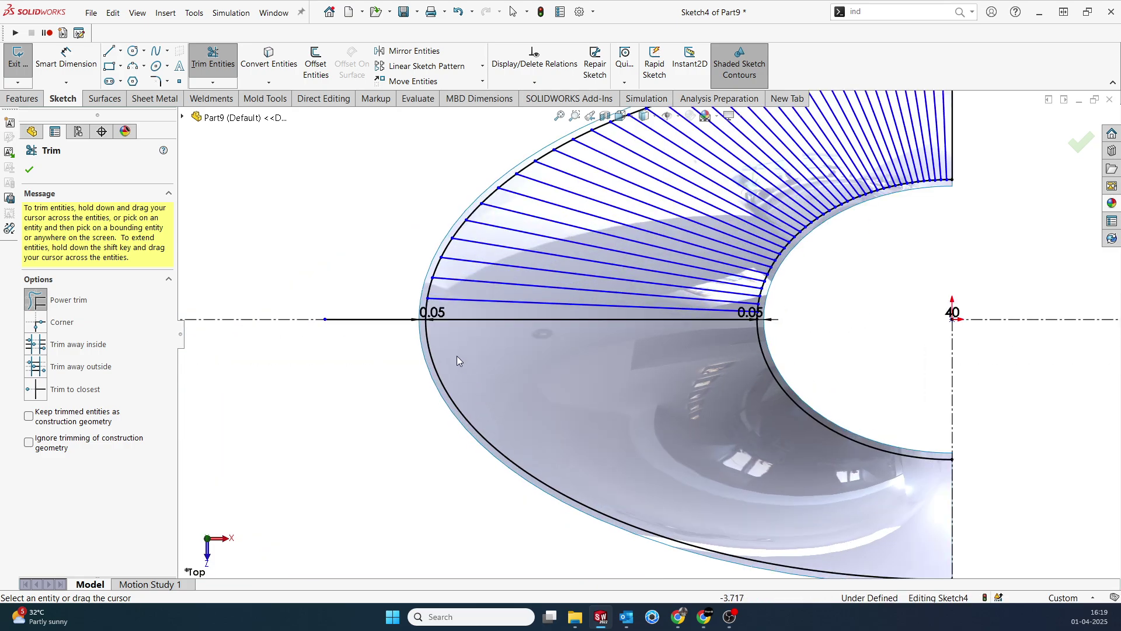
scroll(584, 432, "down", 4)
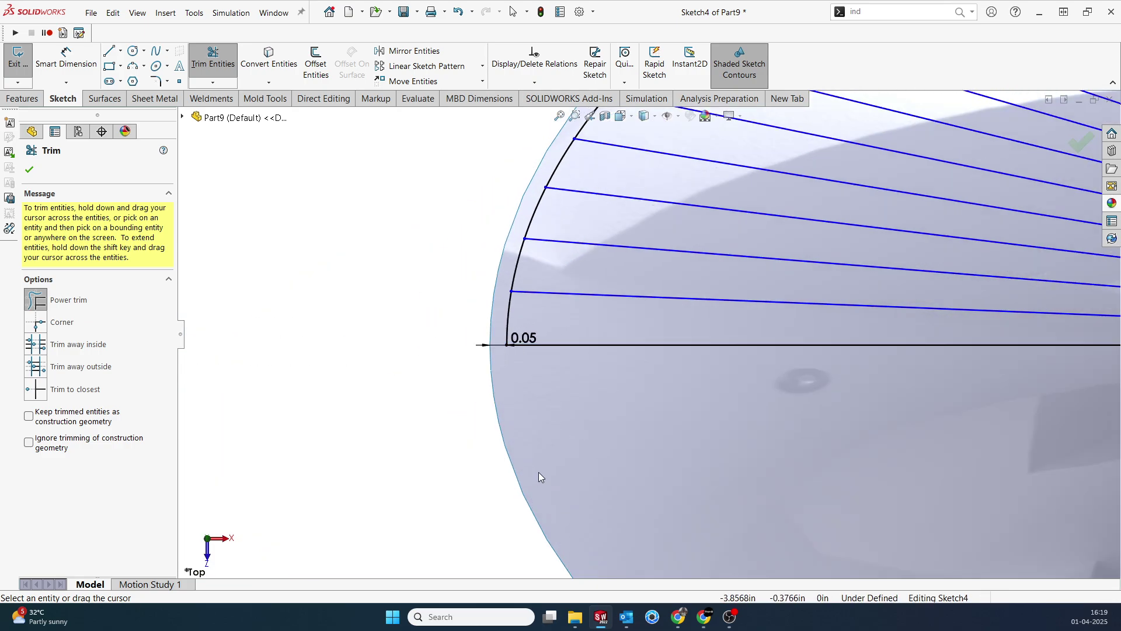
scroll(642, 362, "up", 6)
left_click_drag(747, 412, 826, 257)
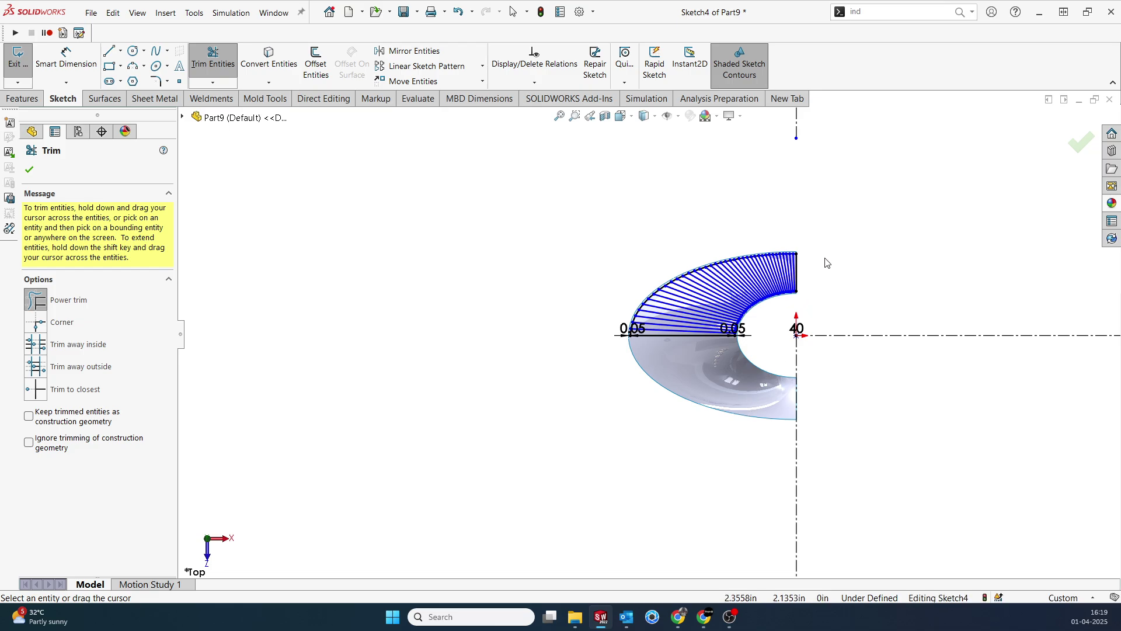
scroll(805, 233, "up", 2)
key("Escape")
left_click(766, 355)
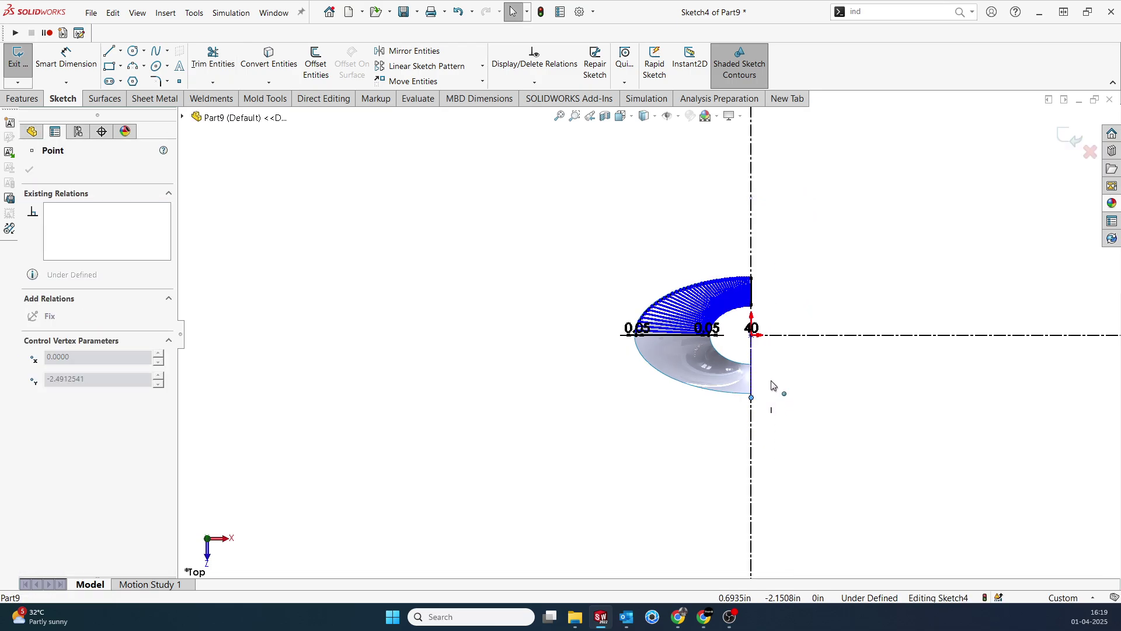
Try to trim the second outer and inner offset ellipse segments from the vertical line, and undo these trims
scroll(744, 307, "down", 5)
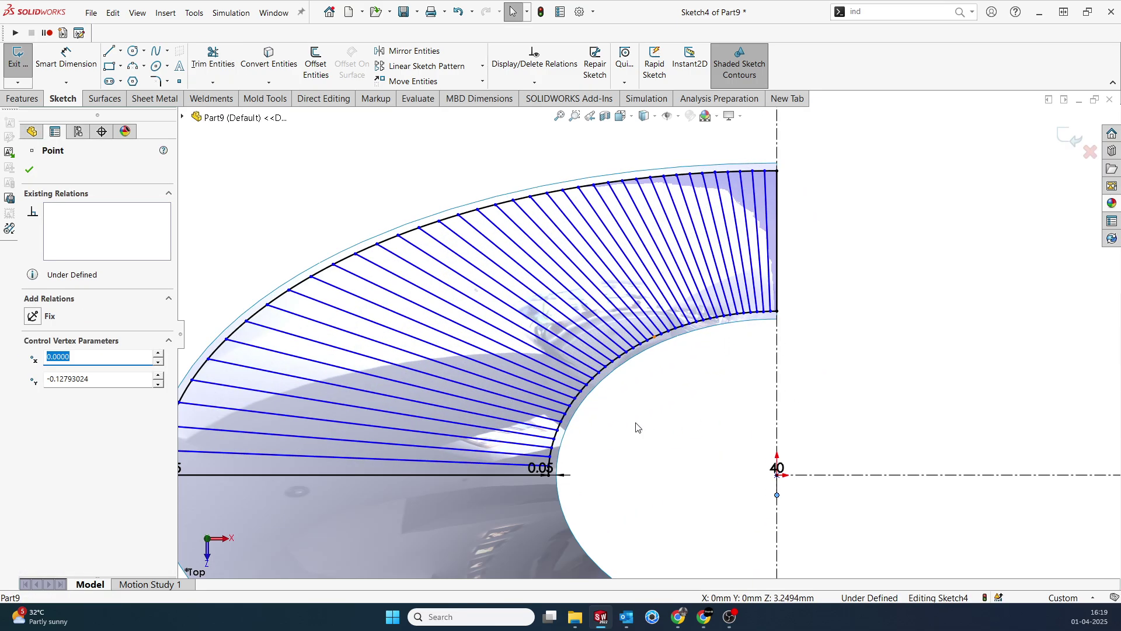
scroll(627, 341, "up", 1)
scroll(753, 131, "down", 4)
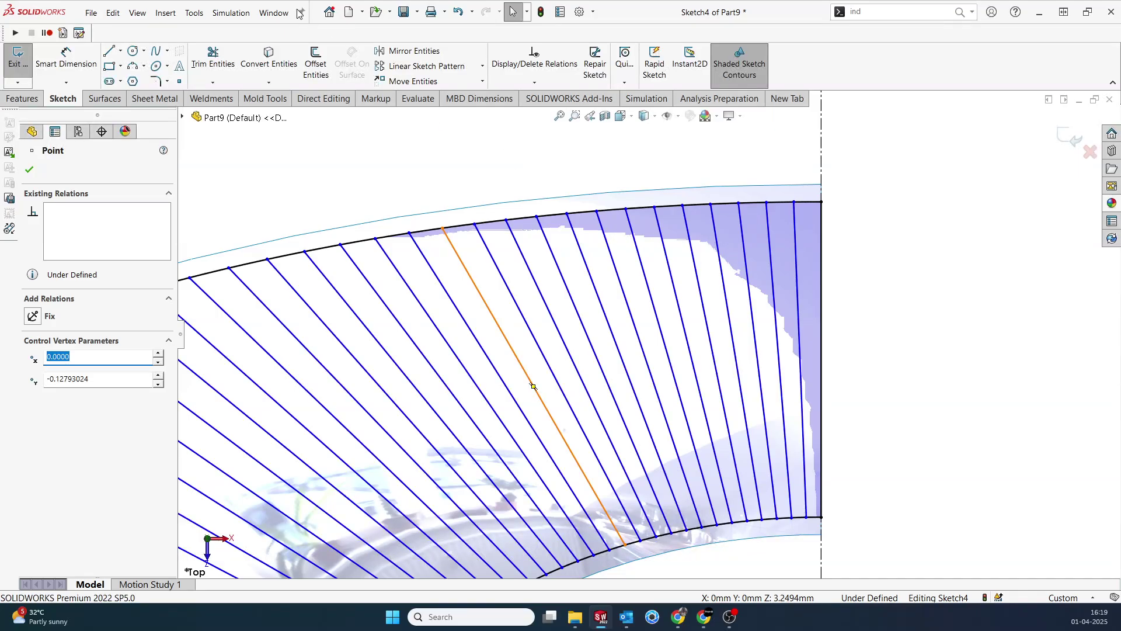
left_click(212, 59)
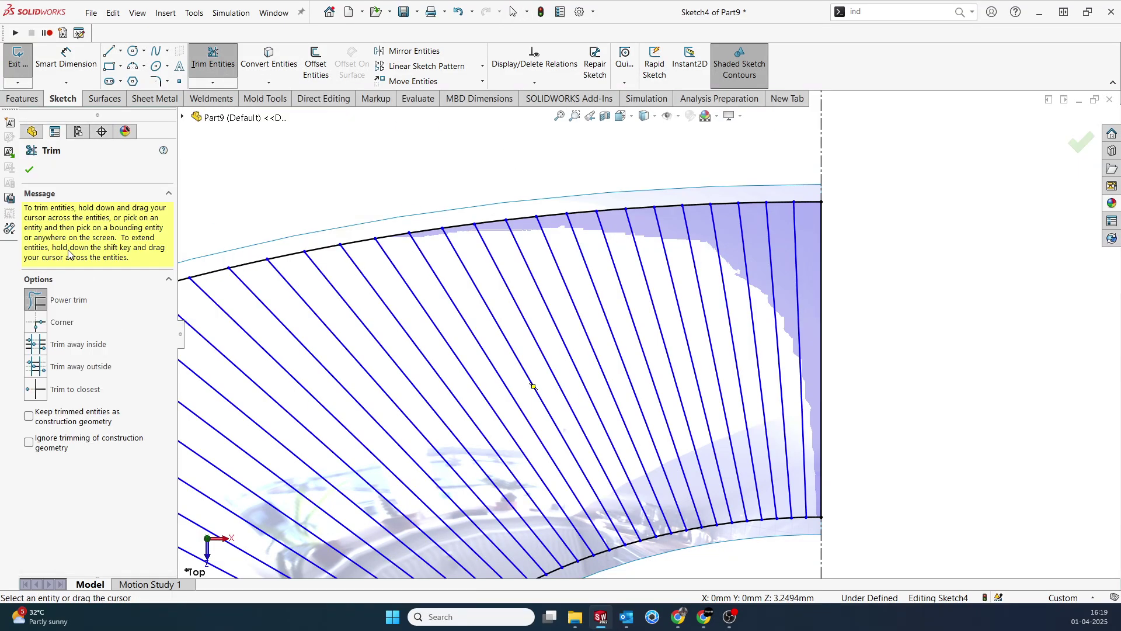
left_click_drag(775, 195, 781, 208)
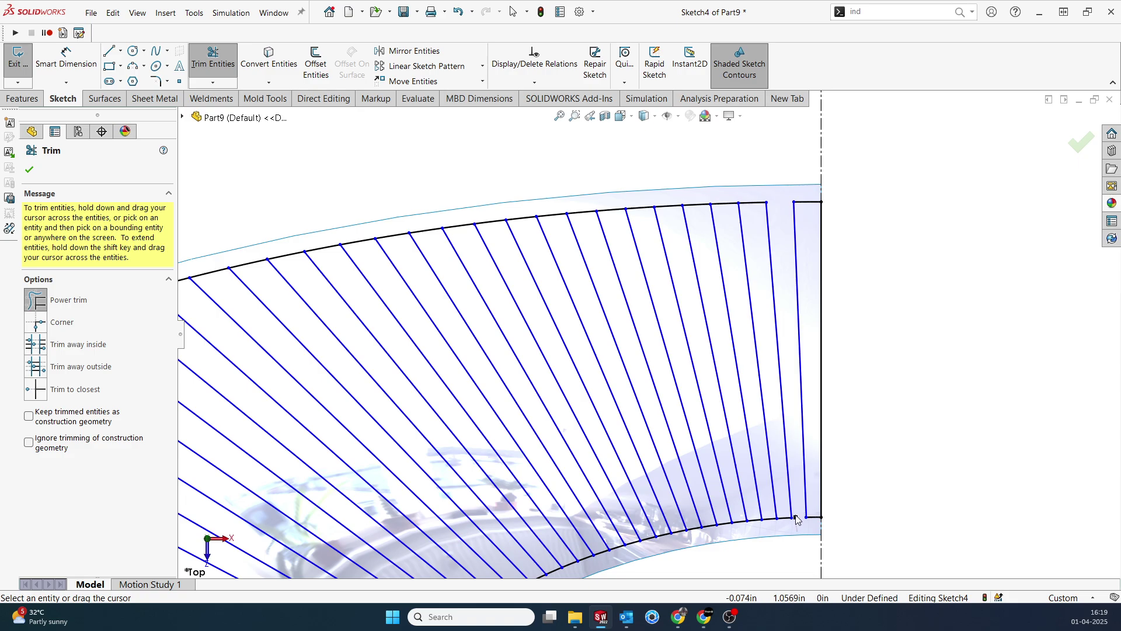
key("ctrl+z")
key("Escape")
key("ctrl+z")
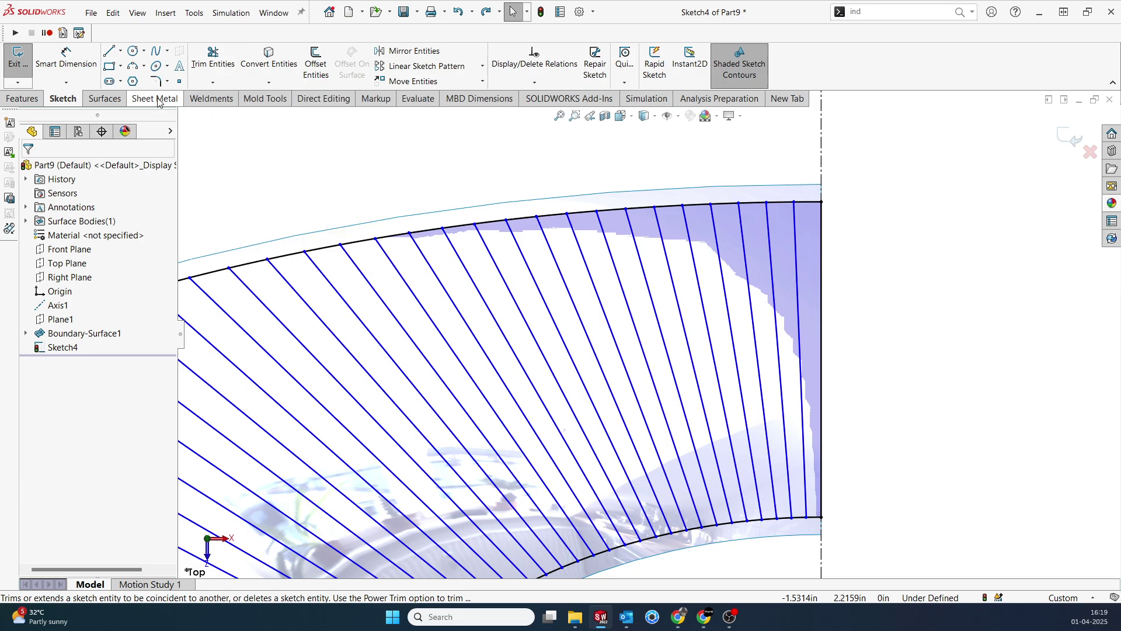
Trim the outer ellipse segment beside the vertical line and every second inner ellipse segment from the vertical line to the horizontal line
left_click(221, 73)
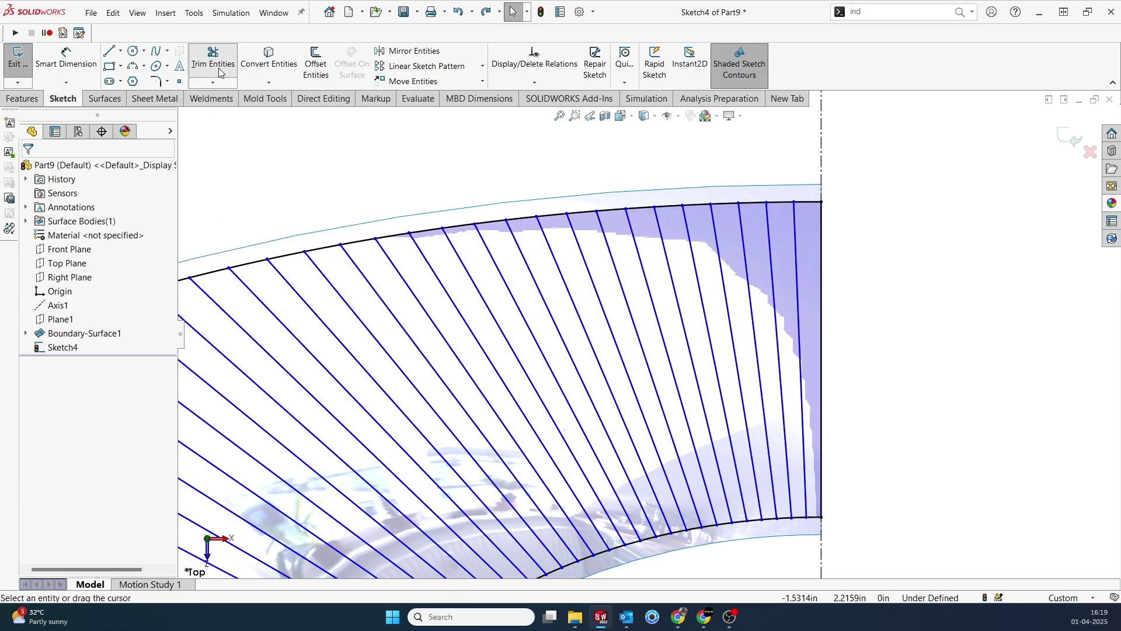
left_click_drag(815, 212, 813, 214)
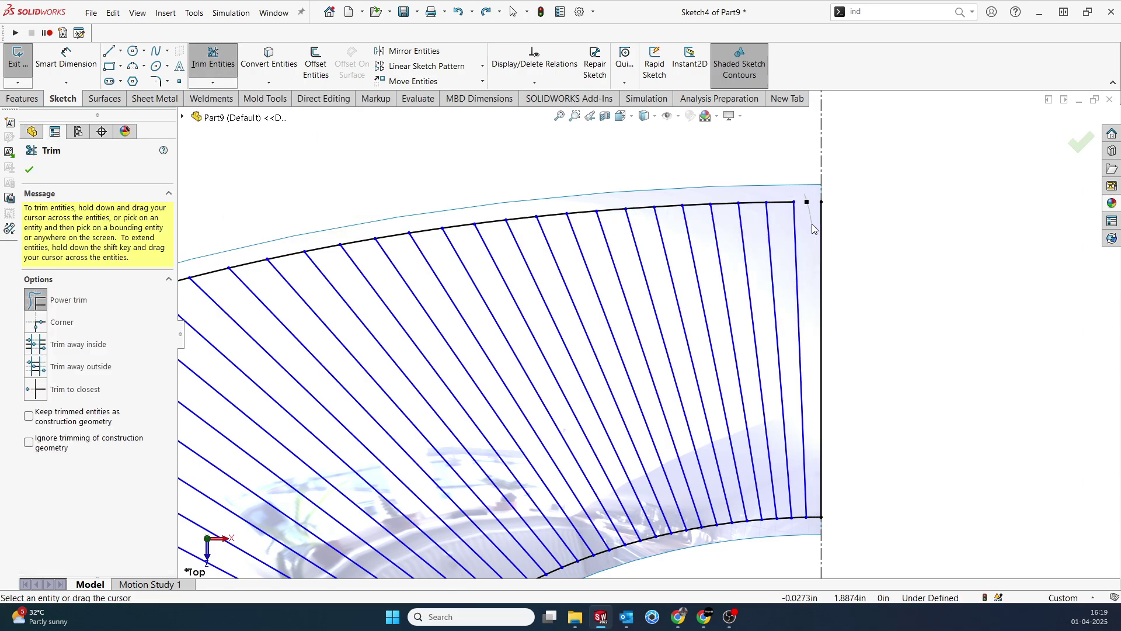
left_click(818, 516)
left_click(784, 518)
scroll(743, 528, "down", 3)
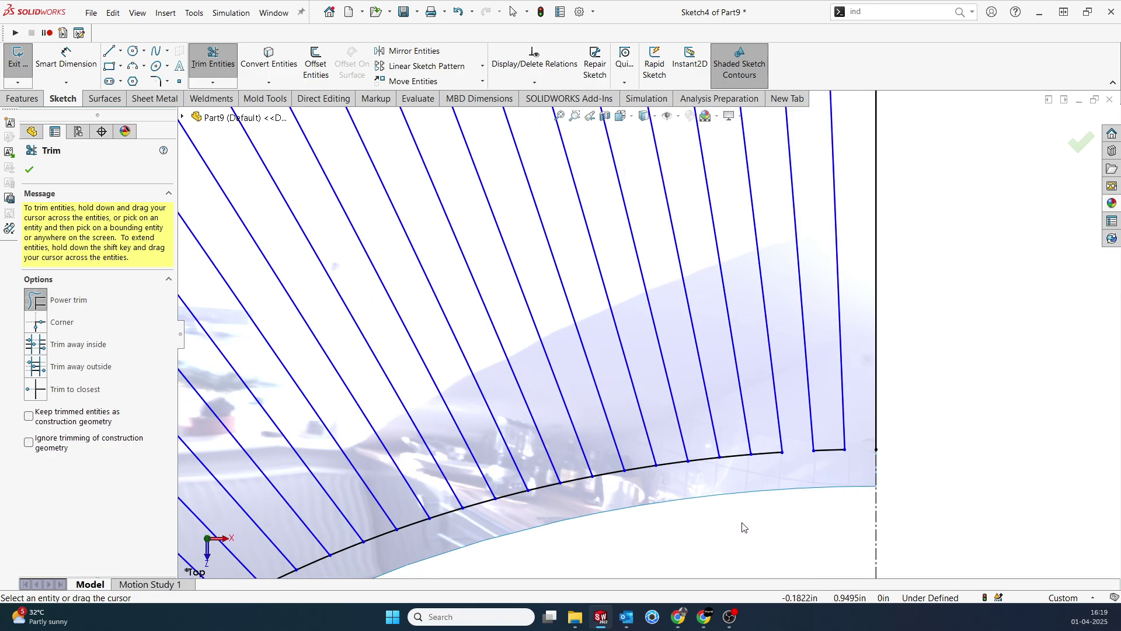
left_click_drag(676, 483, 666, 447)
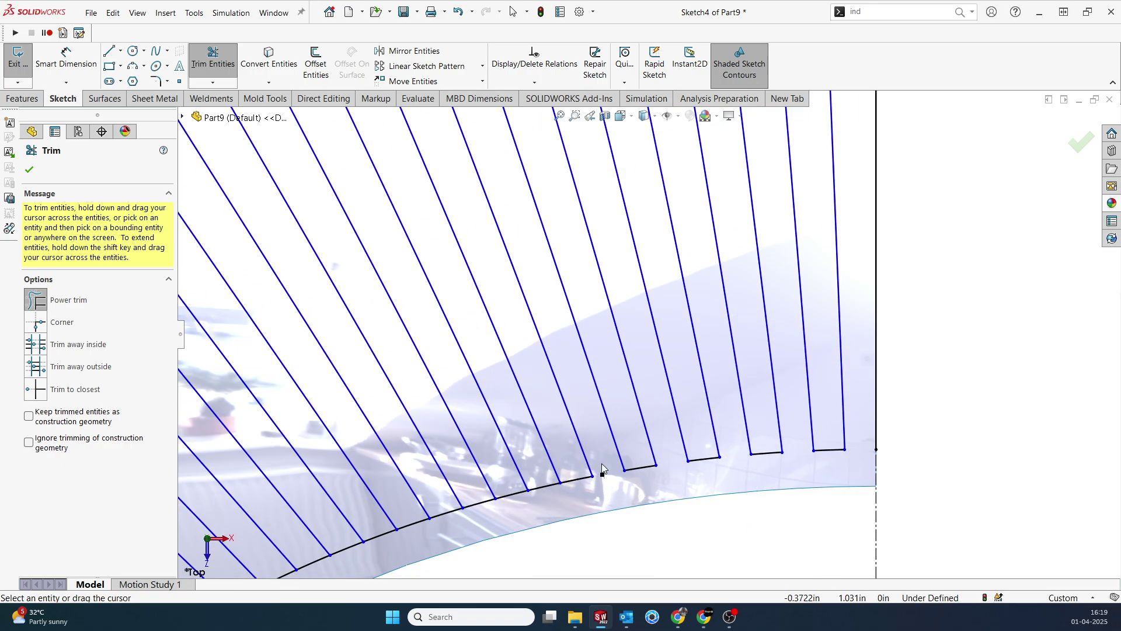
mouse_move(538, 498)
left_mouse_down()
mouse_move(475, 511)
mouse_move(484, 507)
mouse_move(426, 531)
mouse_move(402, 513)
left_mouse_up()
scroll(401, 513, "up", 3)
scroll(592, 345, "down", 3)
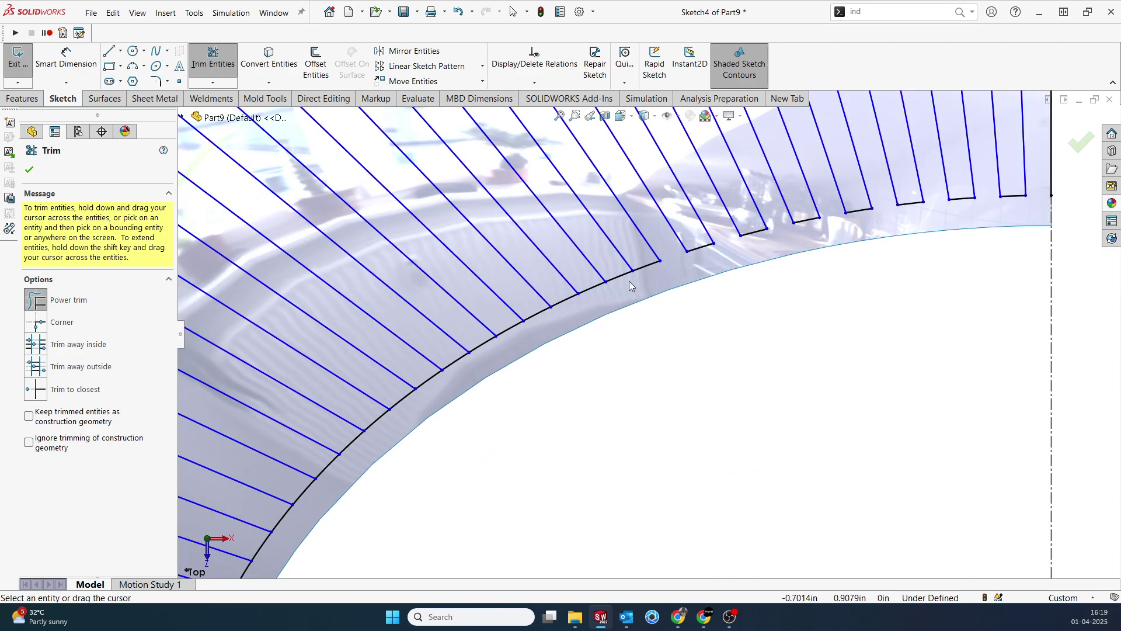
left_click_drag(543, 341, 511, 321)
left_click_drag(377, 459, 346, 451)
scroll(380, 520, "up", 2)
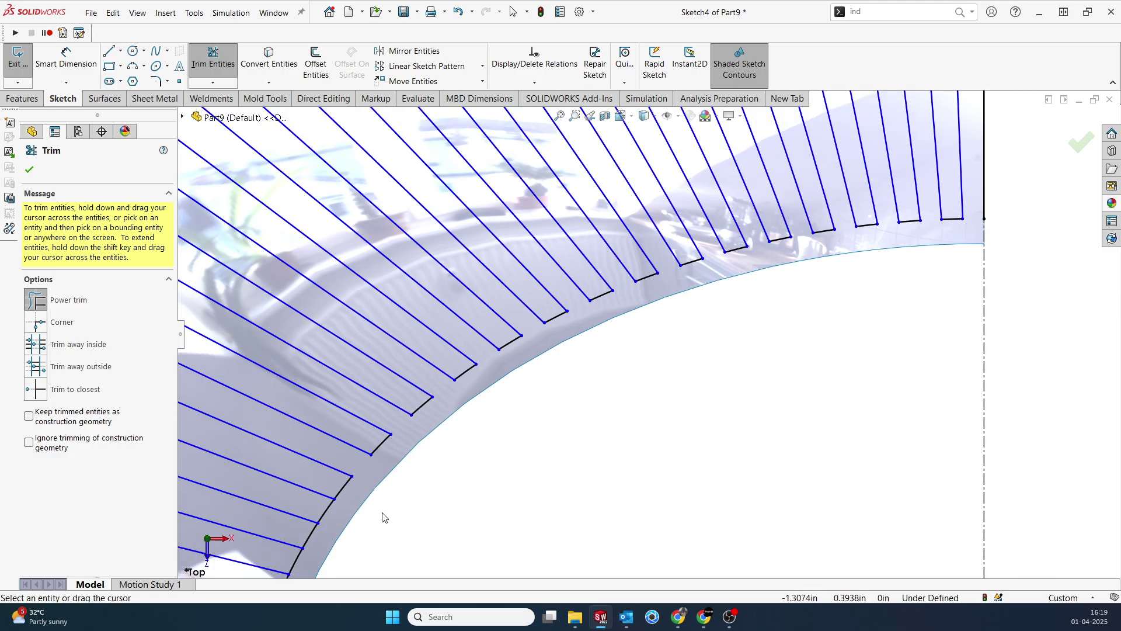
left_click_drag(461, 487, 414, 480)
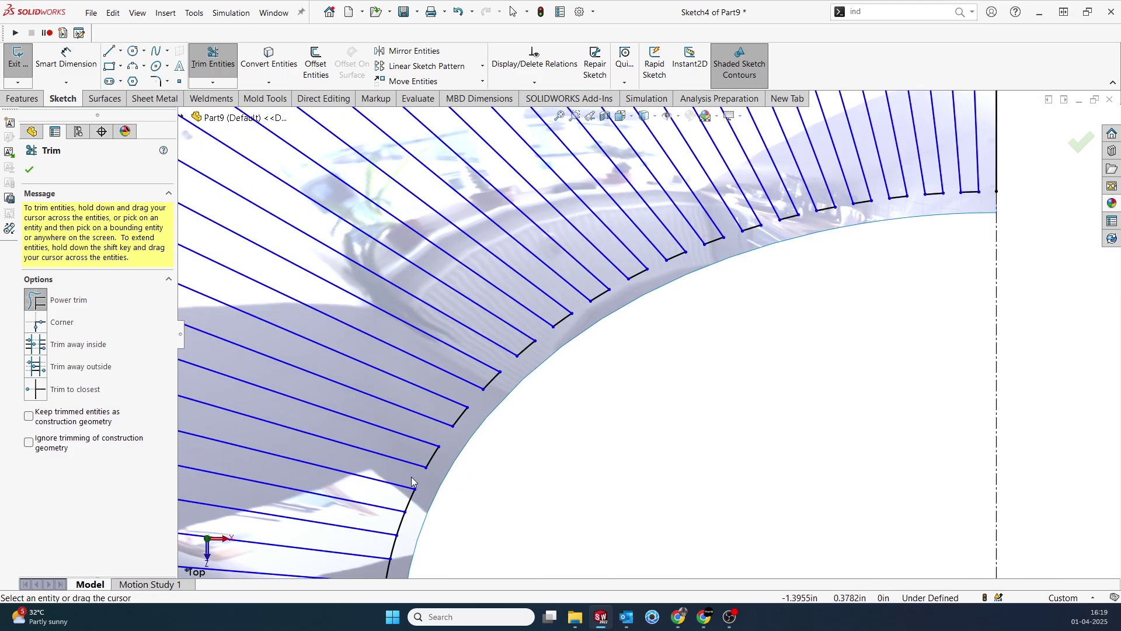
scroll(400, 523, "up", 2)
scroll(556, 427, "down", 1)
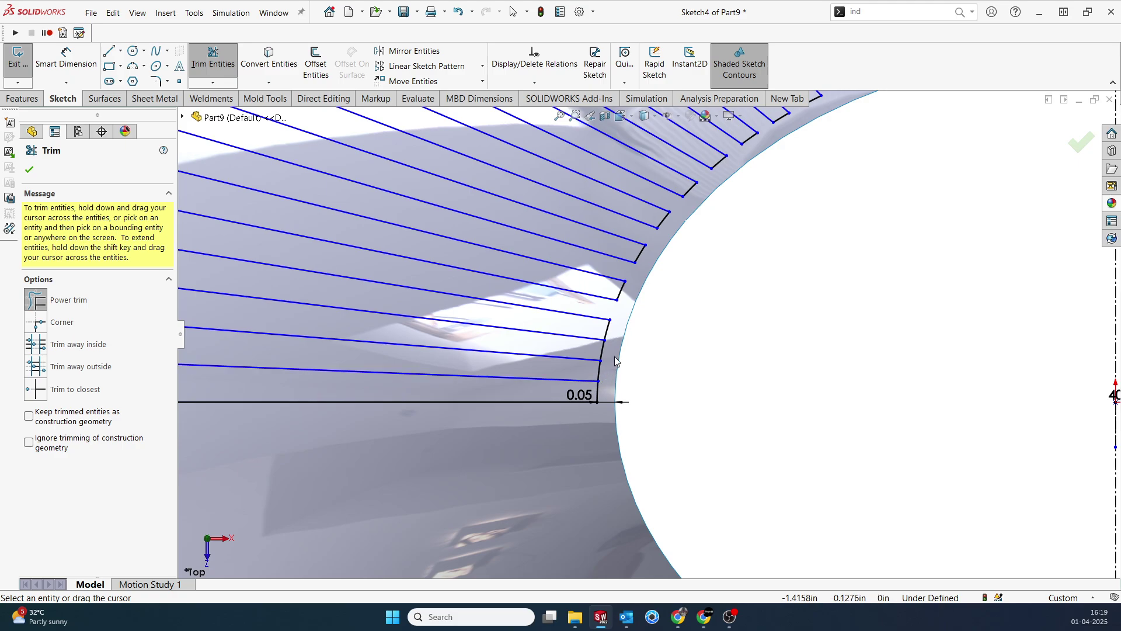
left_click_drag(591, 350, 613, 357)
left_click_drag(618, 396, 579, 398)
scroll(579, 398, "up", 3)
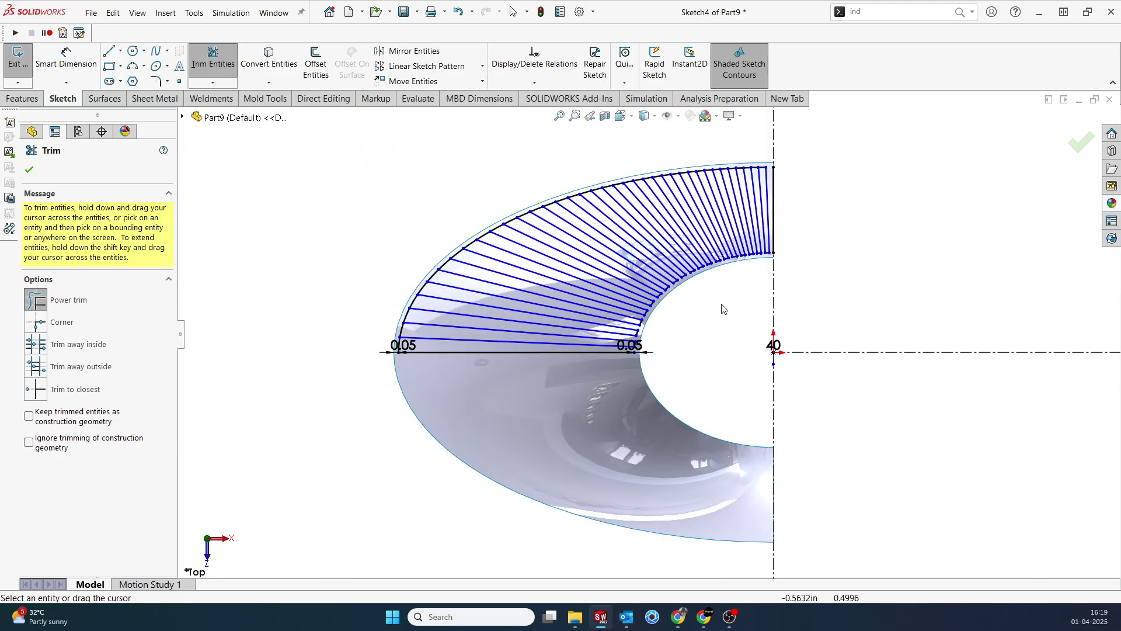
Trim every second remaining segment of the outer offset ellipse round to the horizontal line, leaving closed slat outlines, and finish trimming
scroll(623, 344, "down", 5)
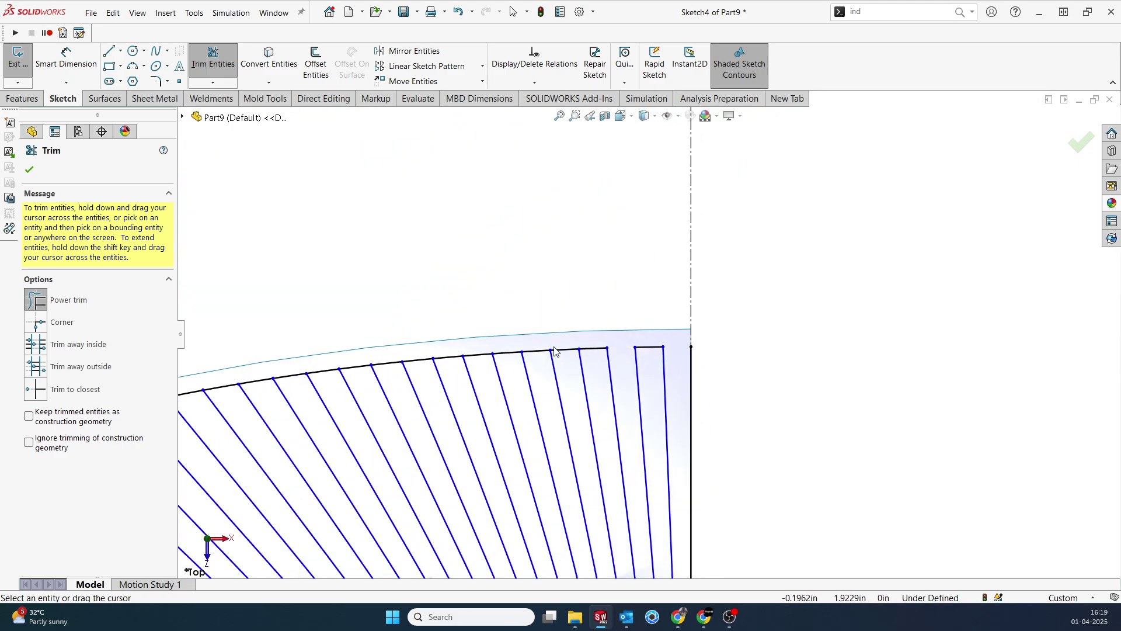
mouse_move(547, 332)
left_mouse_down()
mouse_move(569, 360)
mouse_move(488, 333)
mouse_move(507, 360)
mouse_move(432, 361)
mouse_move(446, 345)
mouse_move(456, 365)
mouse_move(373, 343)
mouse_move(393, 379)
mouse_move(317, 359)
mouse_move(321, 347)
mouse_move(340, 394)
mouse_move(255, 353)
mouse_move(261, 394)
mouse_move(456, 349)
mouse_move(359, 331)
mouse_move(395, 370)
mouse_move(304, 353)
mouse_move(333, 389)
mouse_move(257, 373)
mouse_move(260, 407)
left_mouse_up()
scroll(368, 382, "up", 2)
scroll(260, 407, "up", 2)
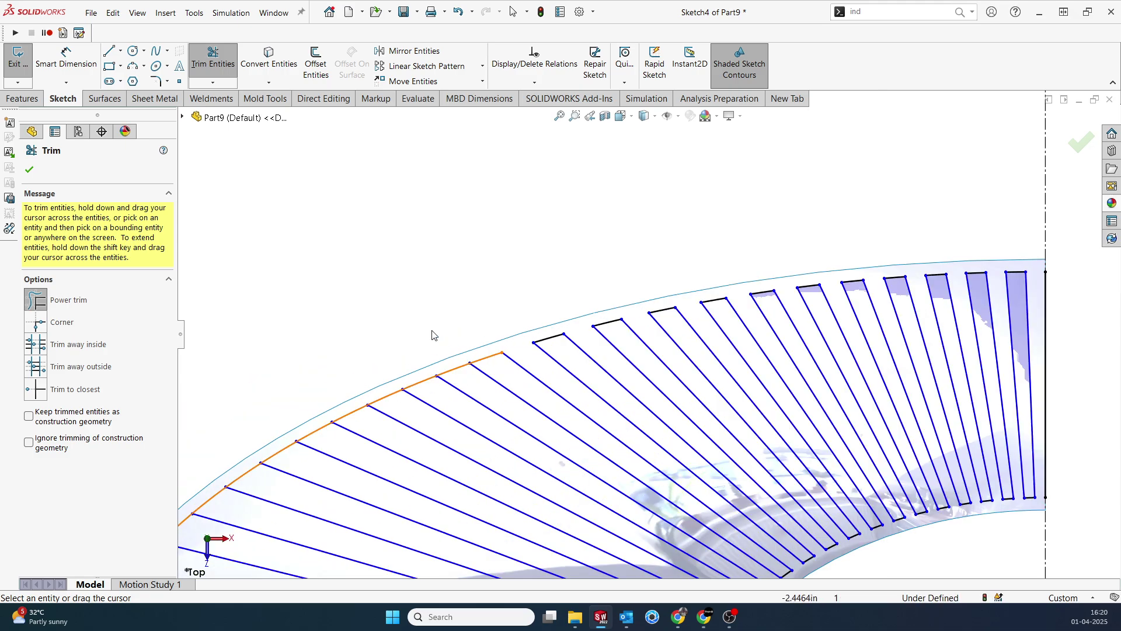
mouse_move(432, 335)
left_mouse_down()
mouse_move(464, 375)
mouse_move(361, 383)
mouse_move(396, 402)
mouse_move(299, 409)
left_mouse_up()
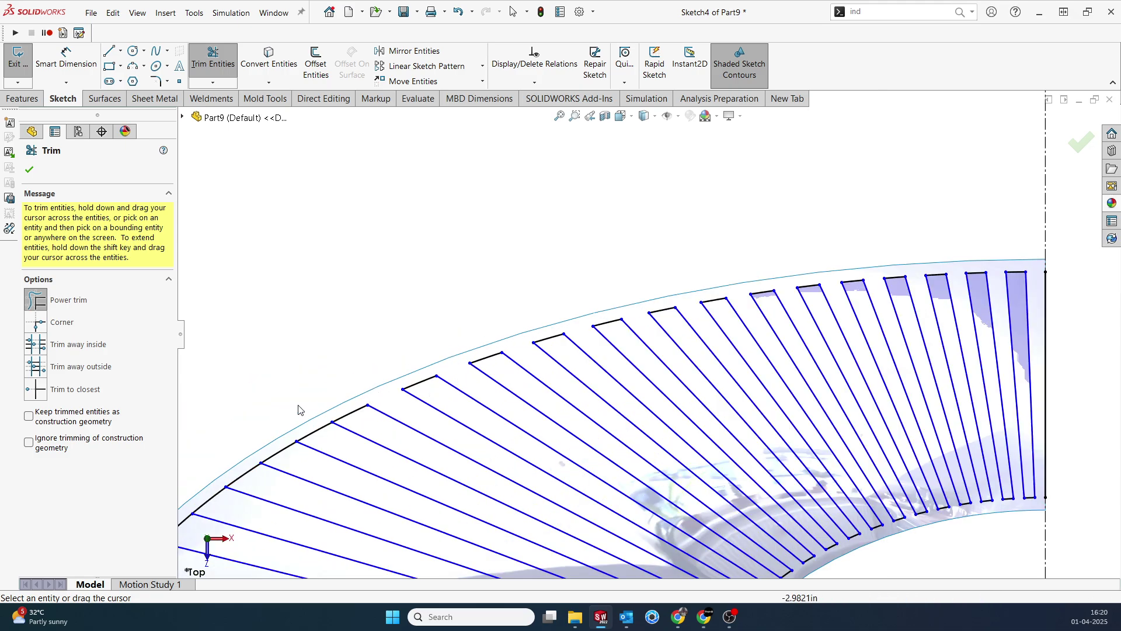
scroll(318, 425, "up", 3)
scroll(524, 389, "down", 5)
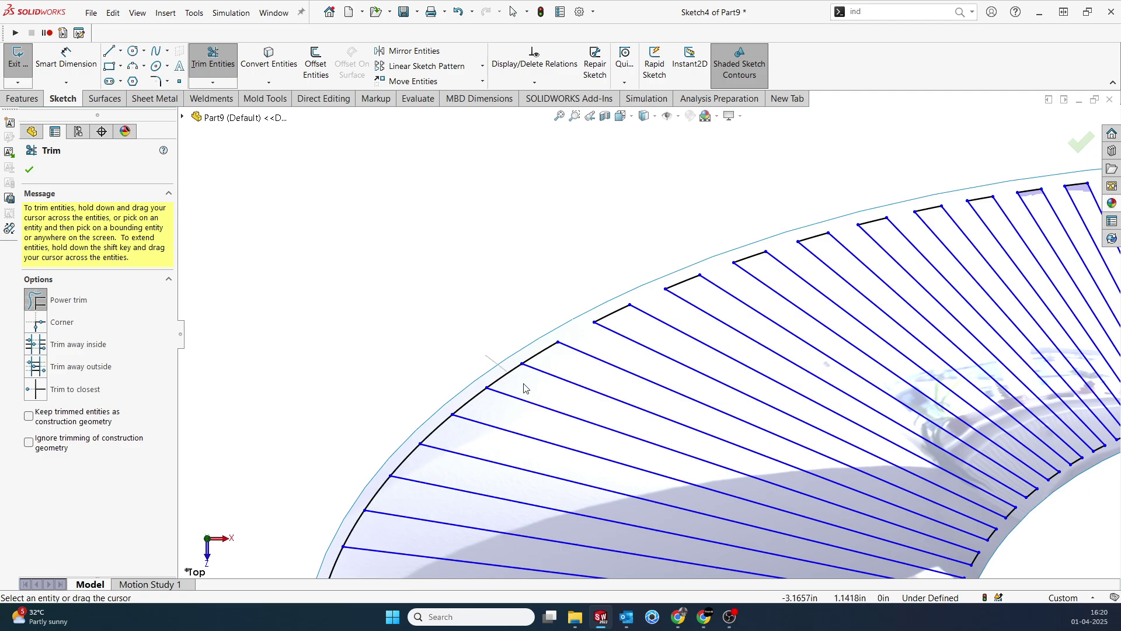
mouse_move(523, 388)
left_mouse_down()
mouse_move(493, 394)
mouse_move(426, 389)
mouse_move(455, 440)
left_mouse_up()
scroll(387, 478, "up", 2)
scroll(524, 419, "down", 3)
left_click_drag(495, 455, 550, 471)
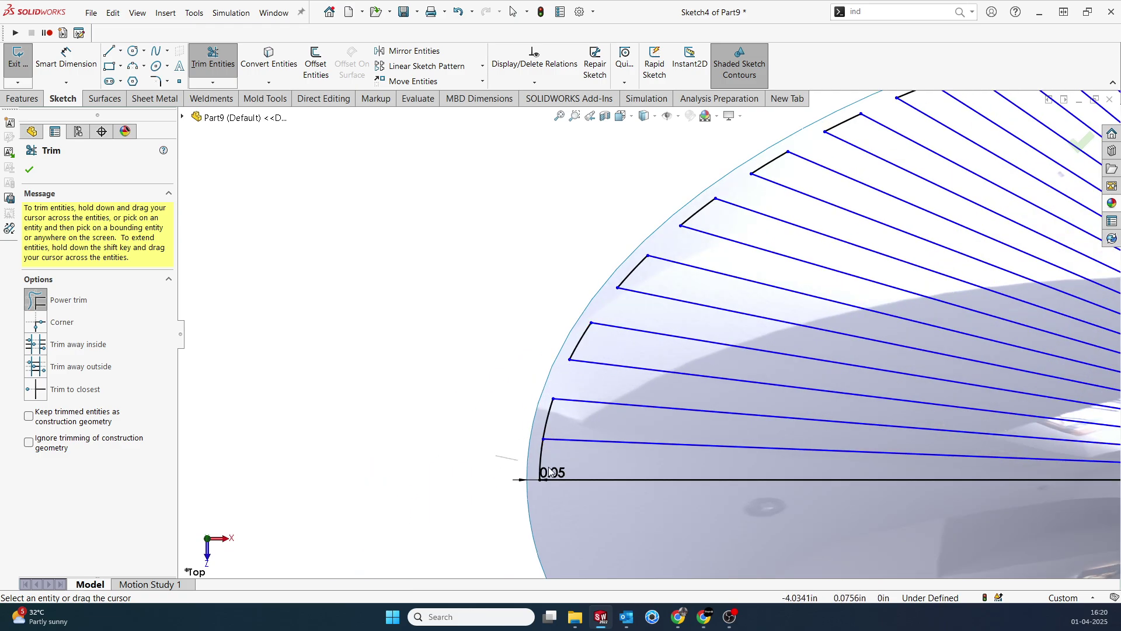
scroll(919, 393, "up", 5)
scroll(709, 321, "down", 2)
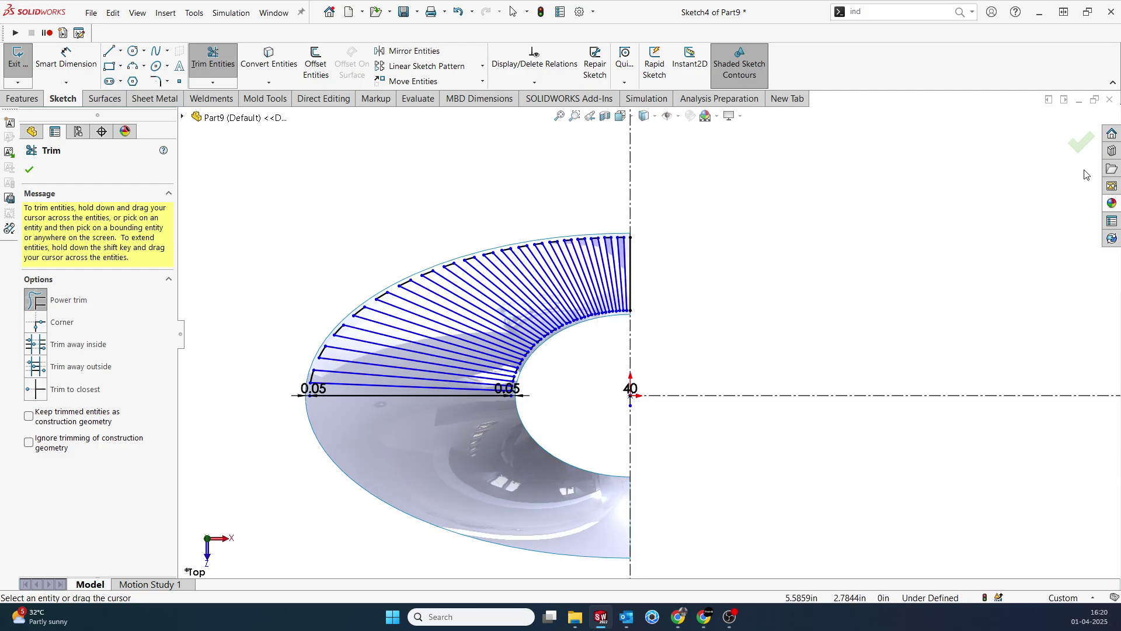
left_click(1081, 143)
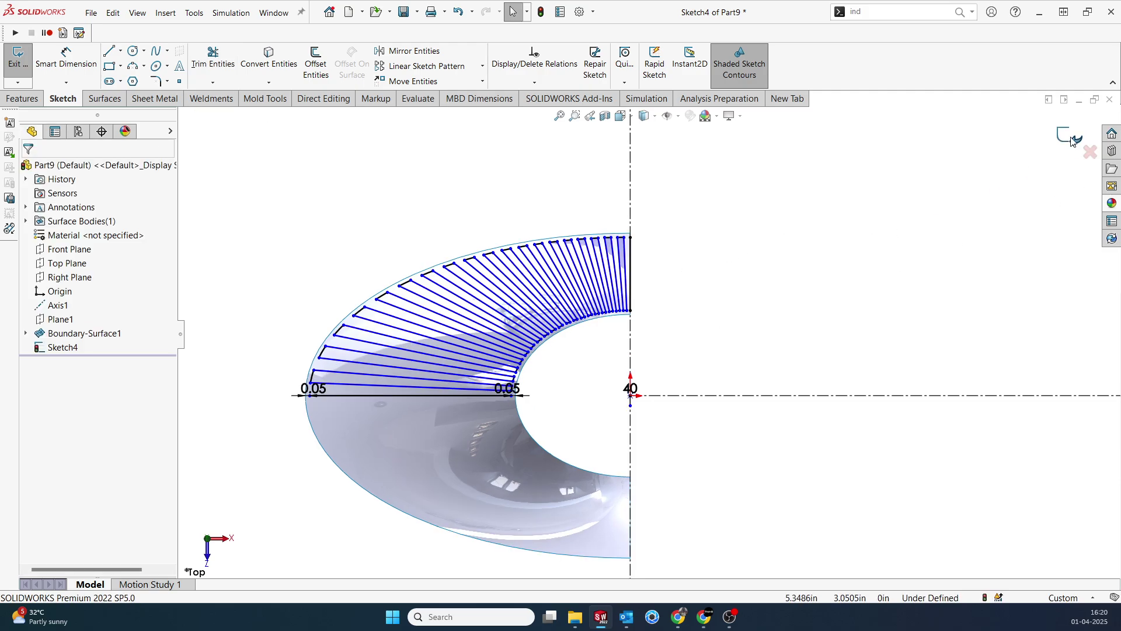
Reopen the slat sketch, convert the horizontal line across the surface band to construction geometry, and exit the sketch
left_click(1072, 142)
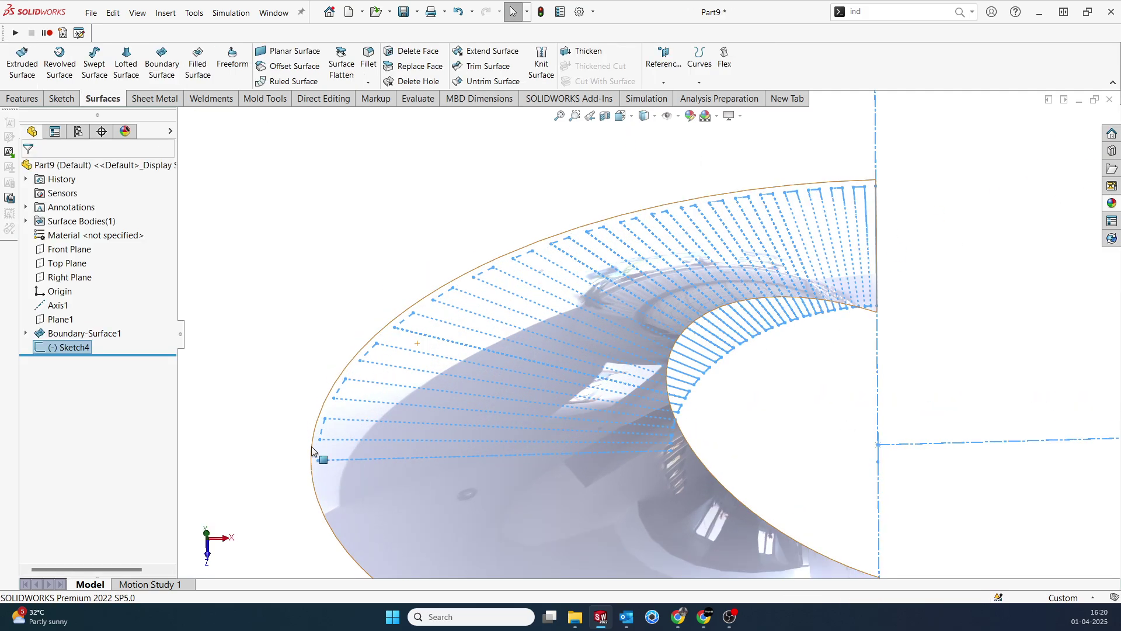
right_click(79, 348)
left_click(89, 315)
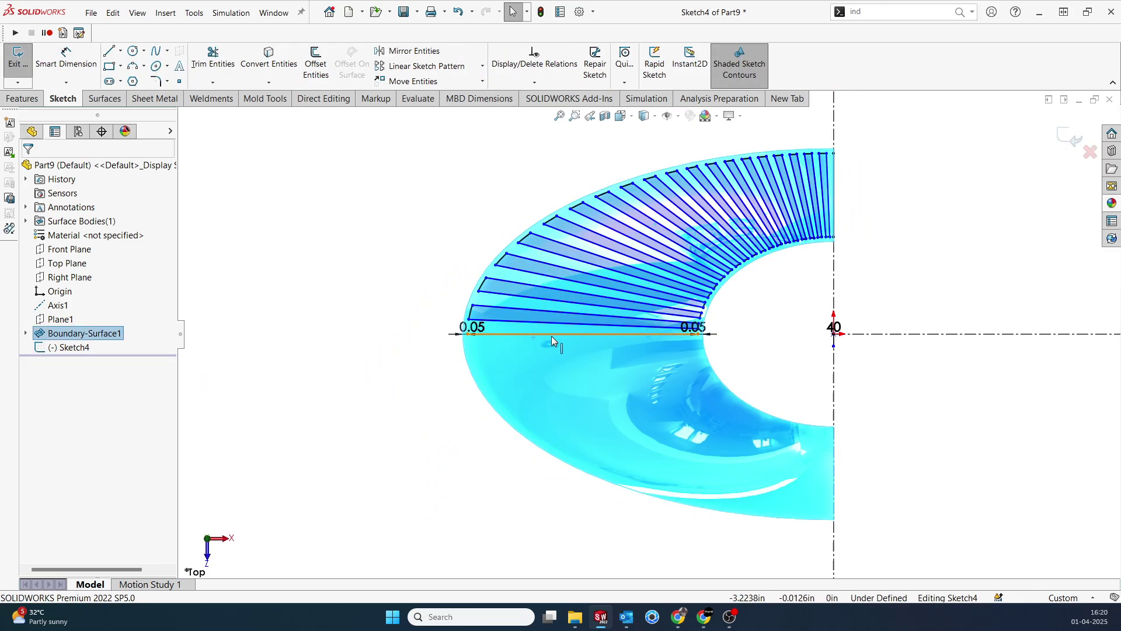
left_click(555, 334)
key("Escape")
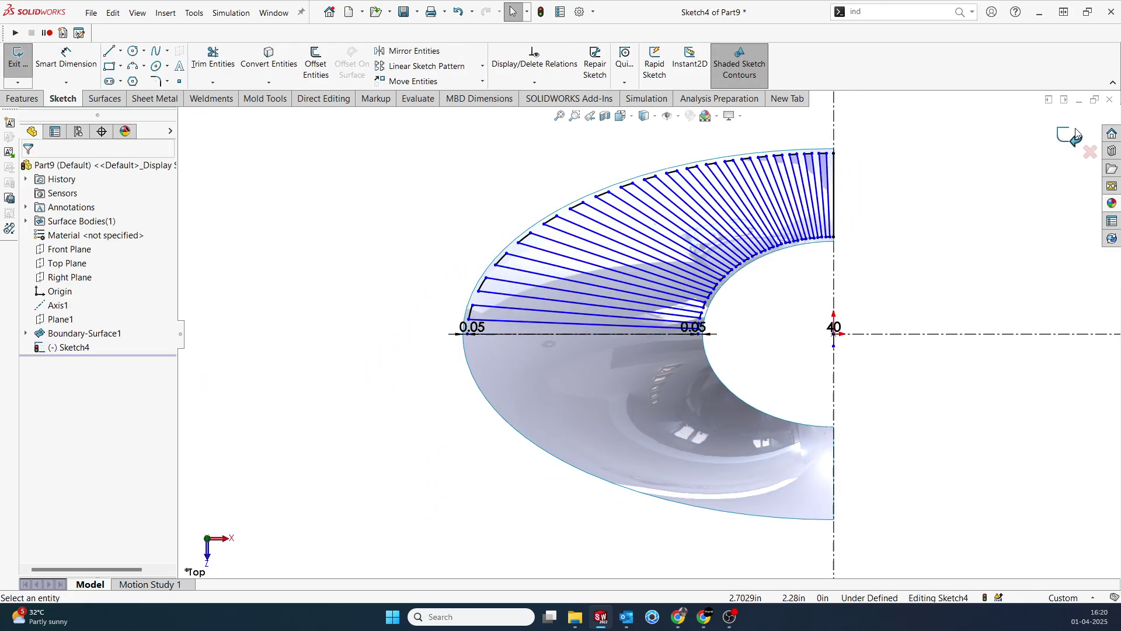
left_click(1070, 137)
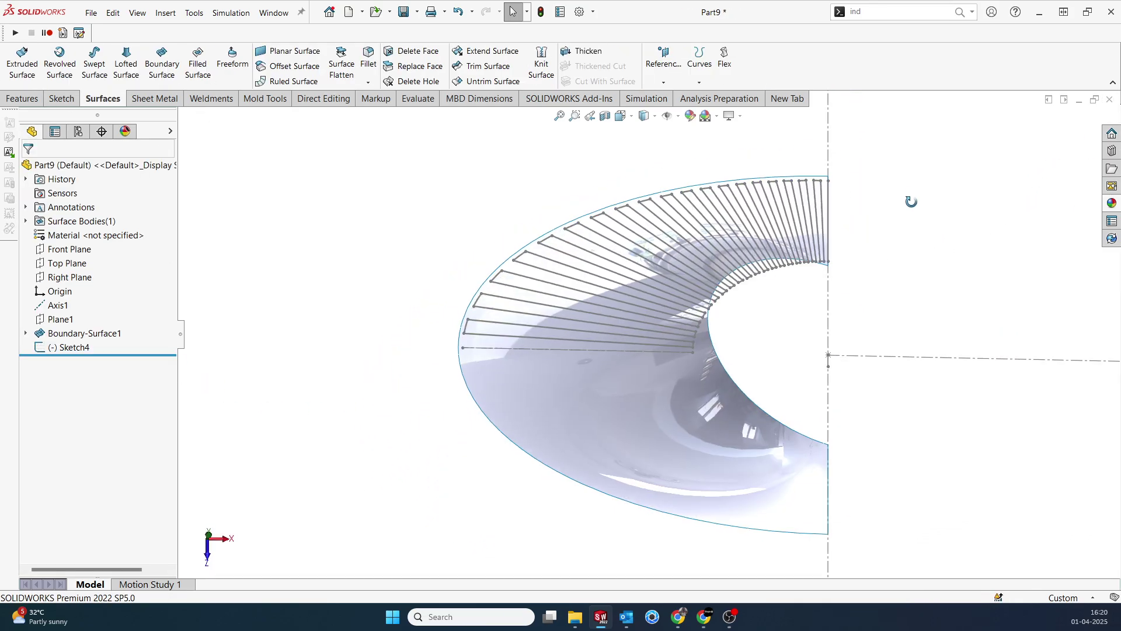
Trim the boundary surface with the slat sketch as trim tool, keeping the connected surface outside the slat outlines
left_click(91, 348)
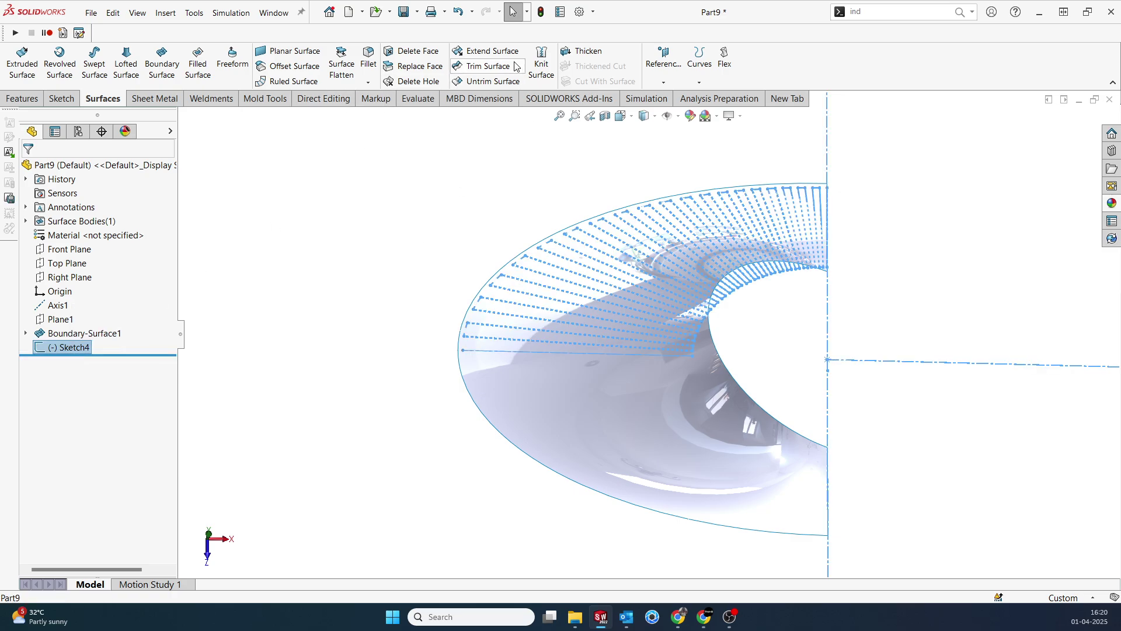
left_click(496, 66)
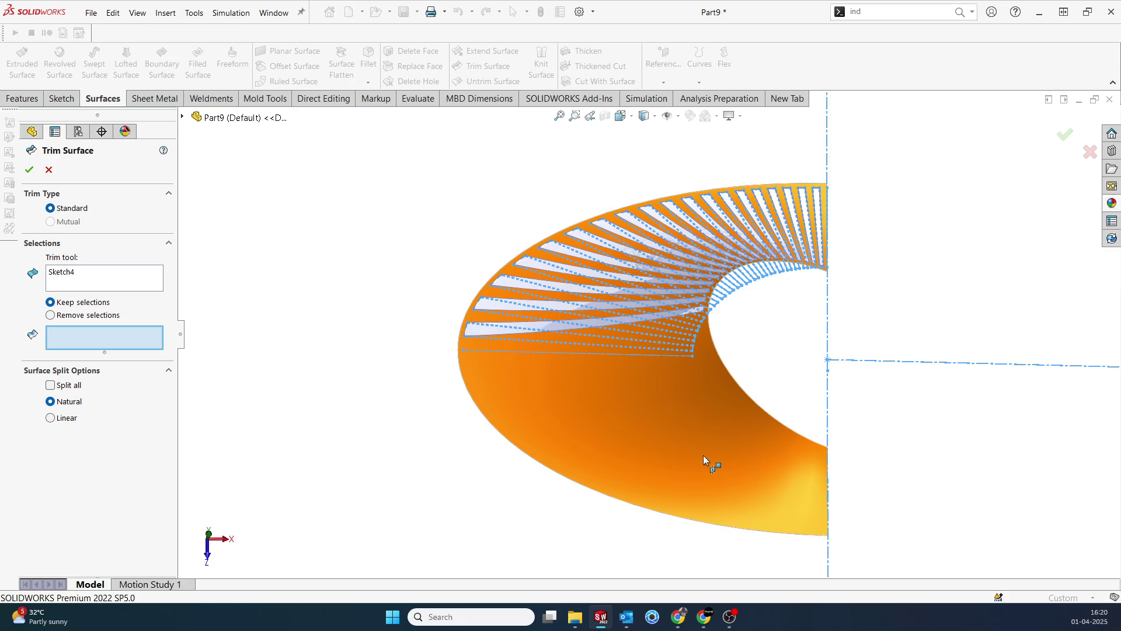
left_click(704, 456)
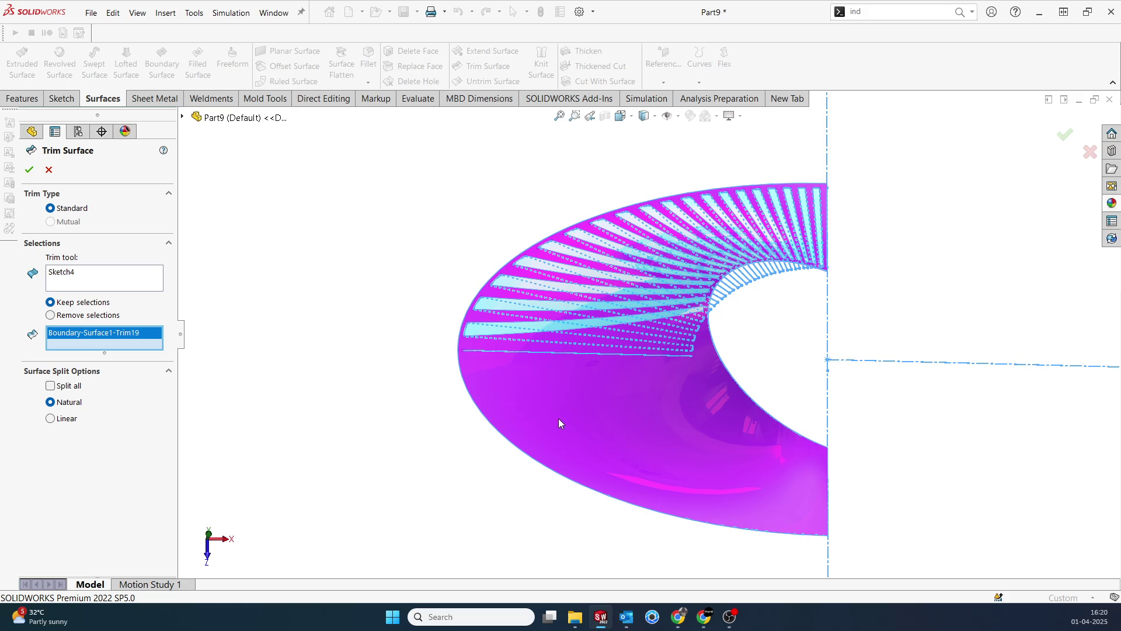
left_click(29, 169)
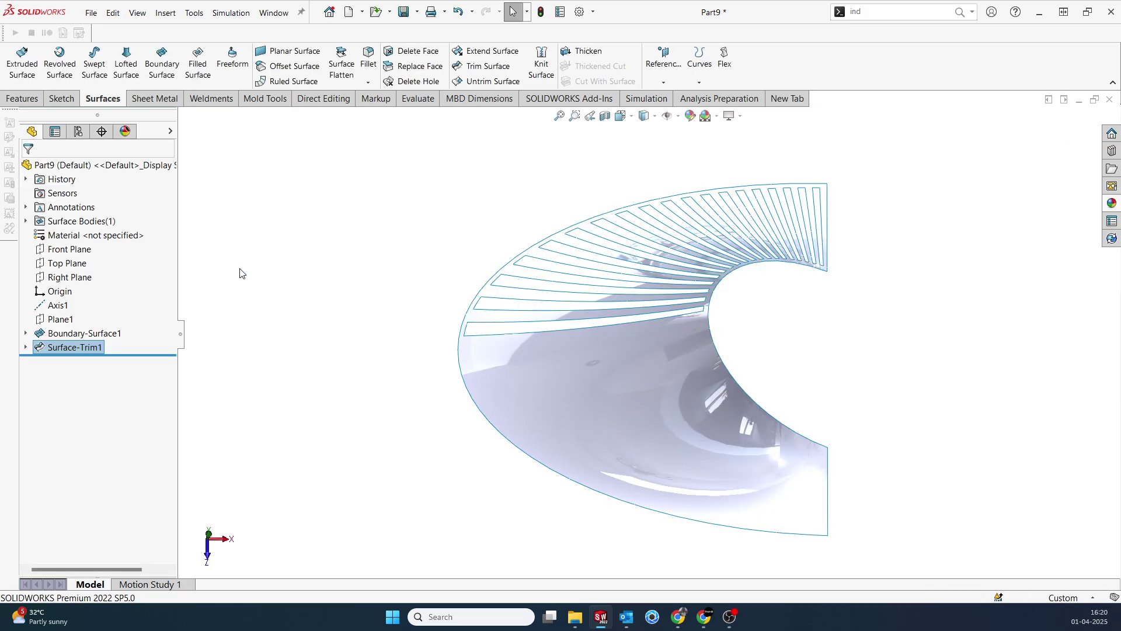
Examine the slots cut into the trimmed surface from several angles and return to the Top view
middle_click_drag(722, 334, 722, 262)
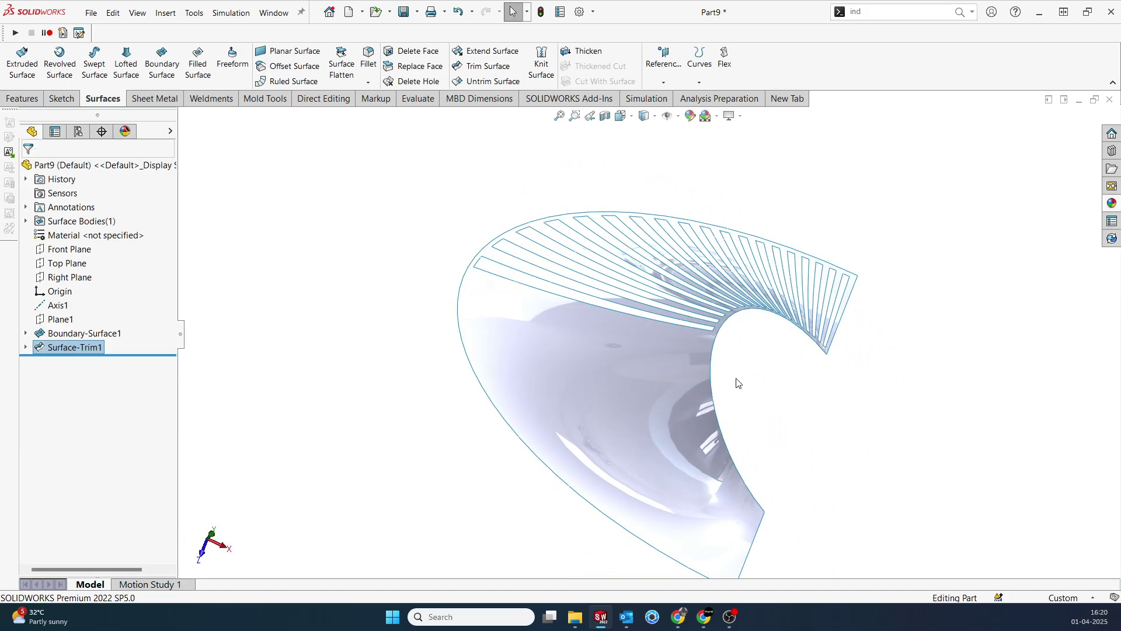
middle_click_drag(736, 383, 608, 331)
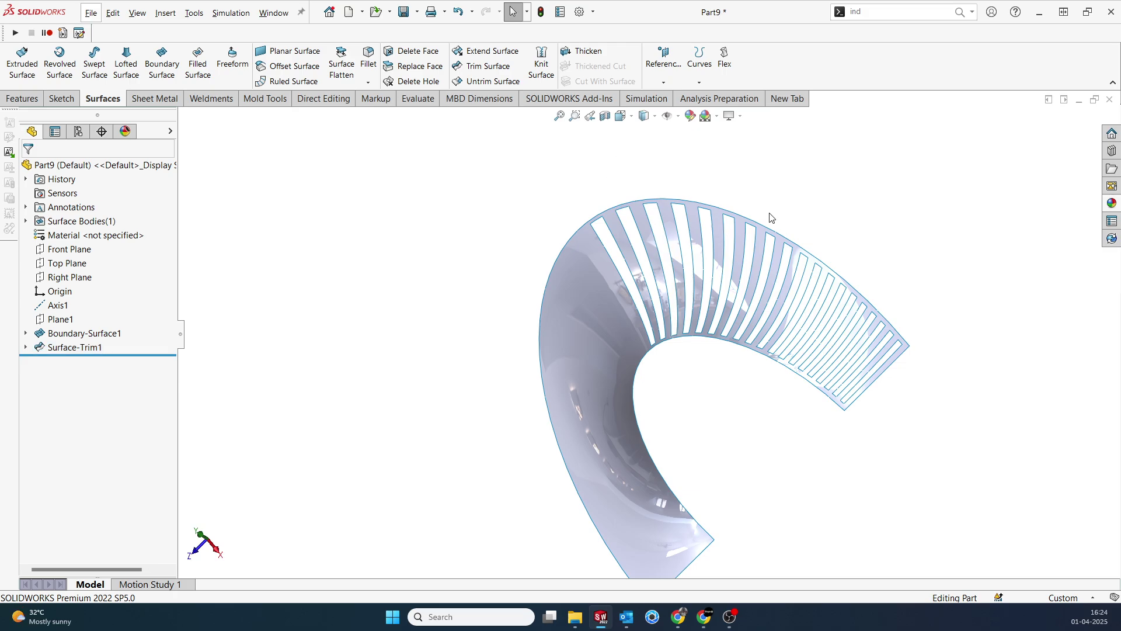
middle_click_drag(811, 207, 881, 220)
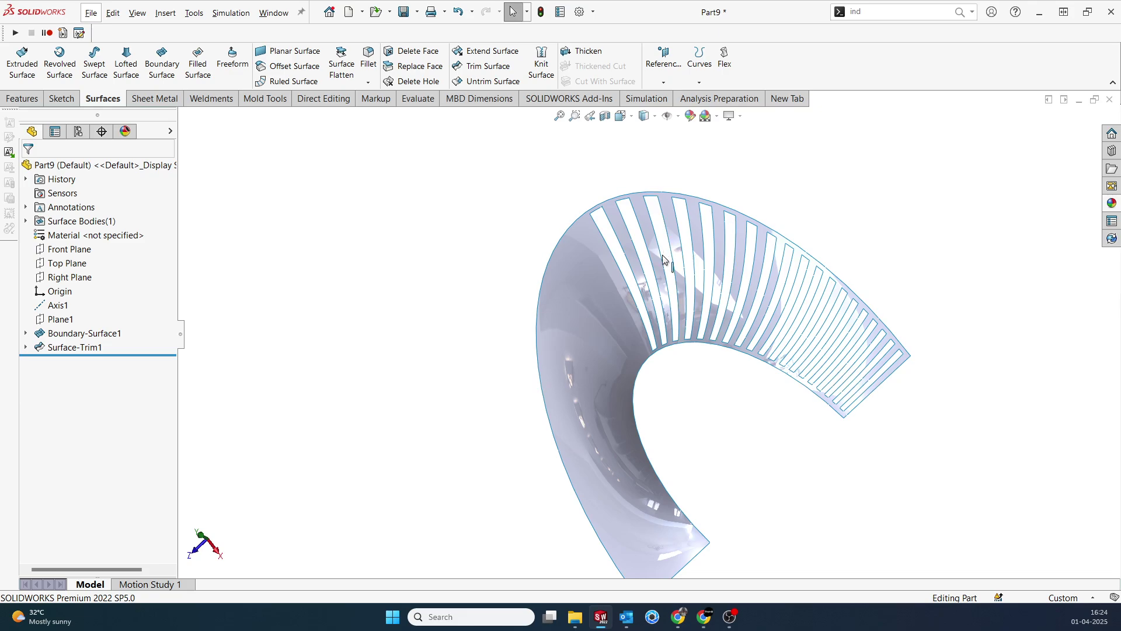
middle_click_drag(683, 280, 705, 345)
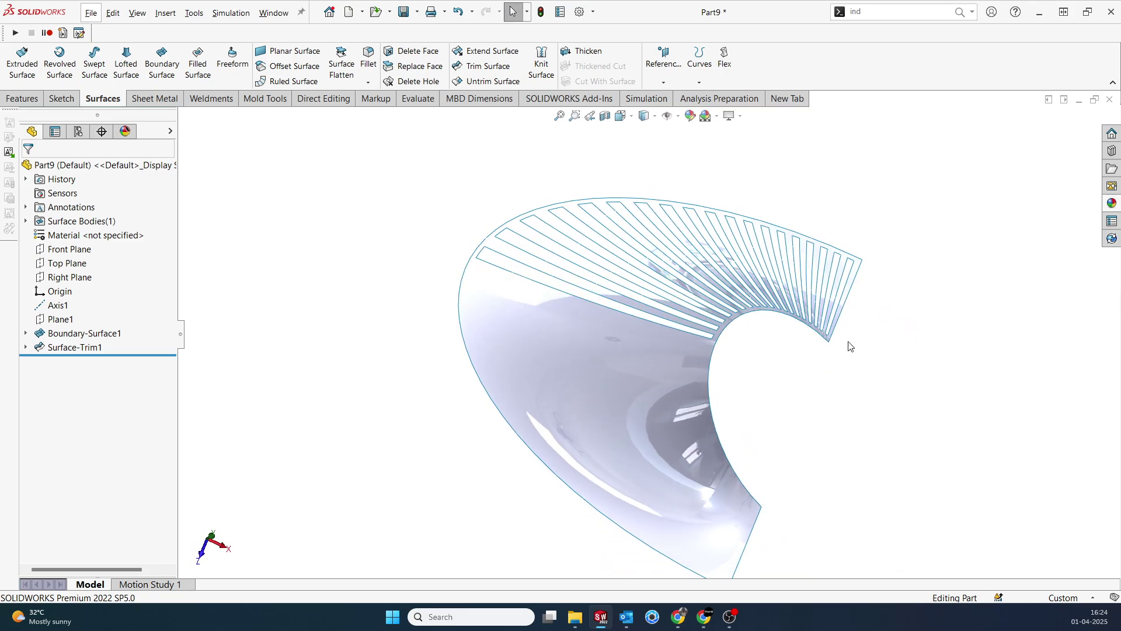
left_click(661, 380)
middle_click_drag(839, 401, 796, 371)
key("space")
left_click(572, 334)
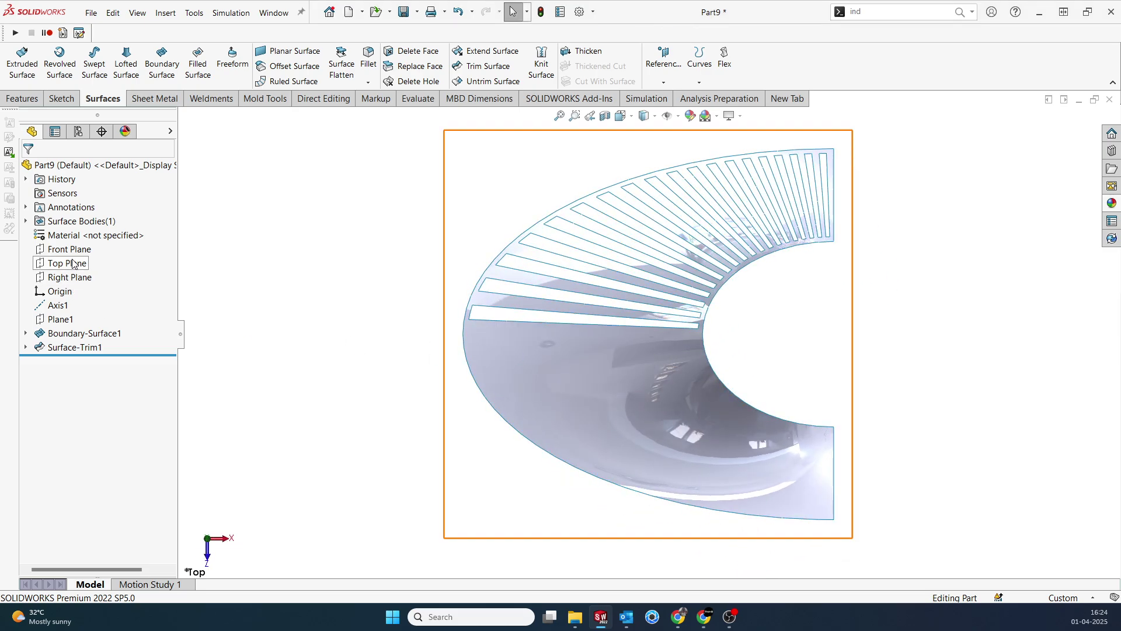
Trim the slotted surface with the Front Plane as trim tool, removing the half without slots
left_click(72, 249)
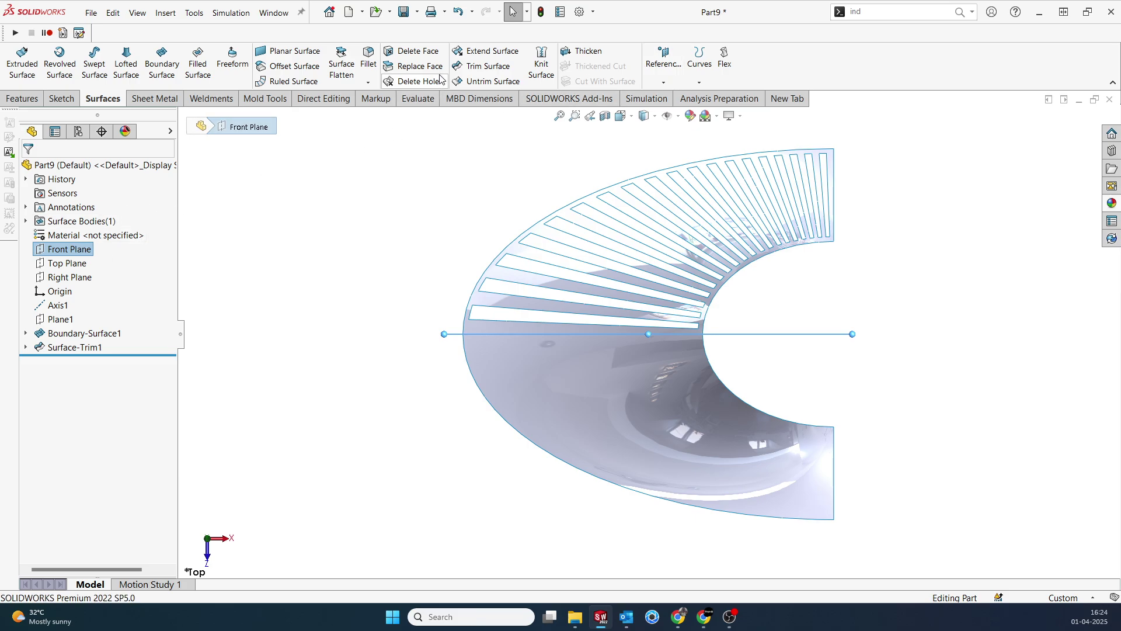
left_click(561, 388)
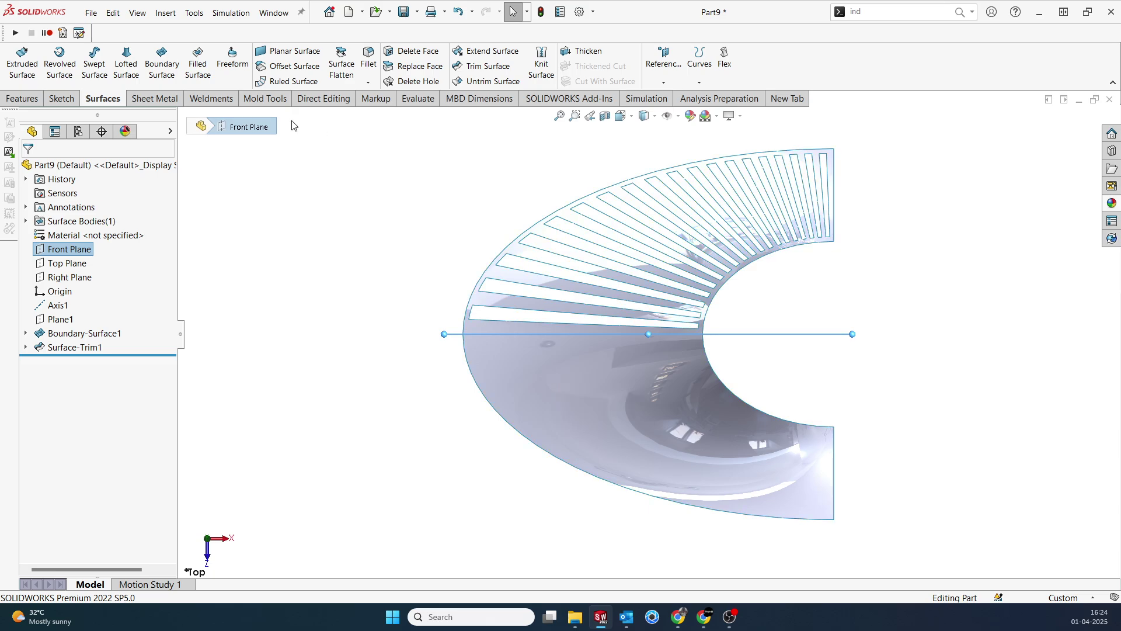
left_click(476, 68)
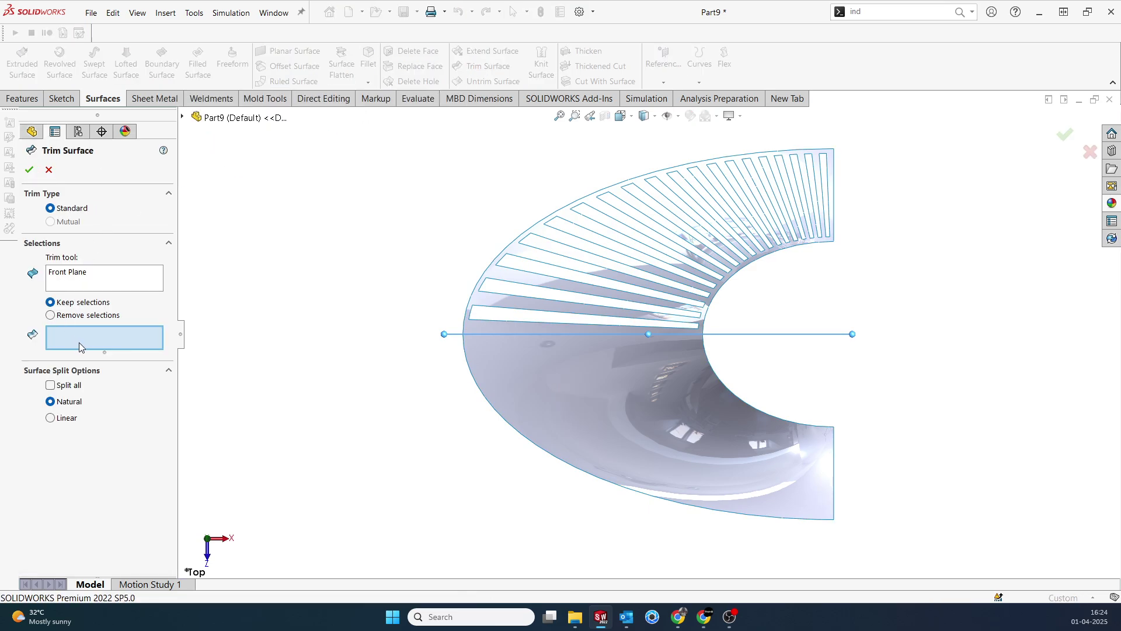
left_click(516, 413)
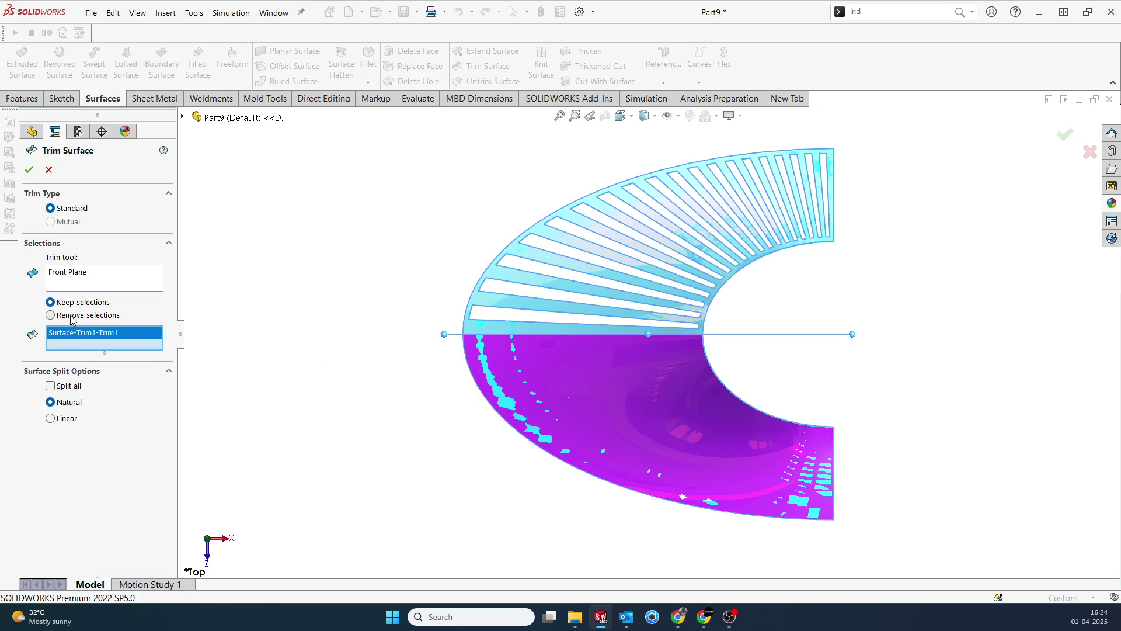
left_click(29, 170)
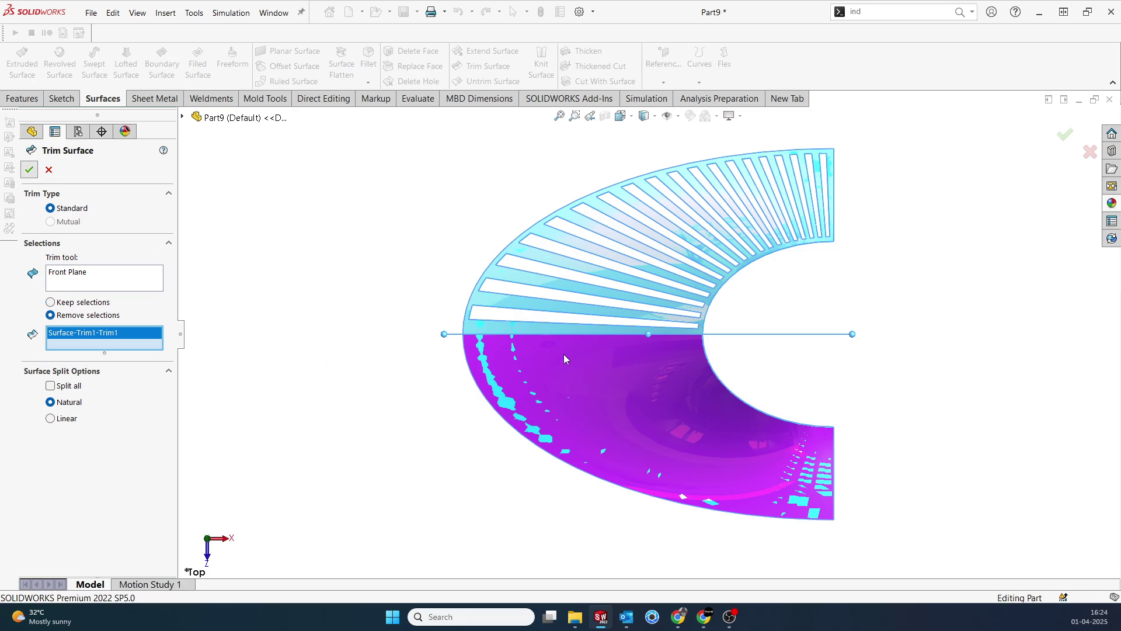
Mirror the remaining slotted surface body about the Front Plane
middle_click_drag(751, 396, 665, 359)
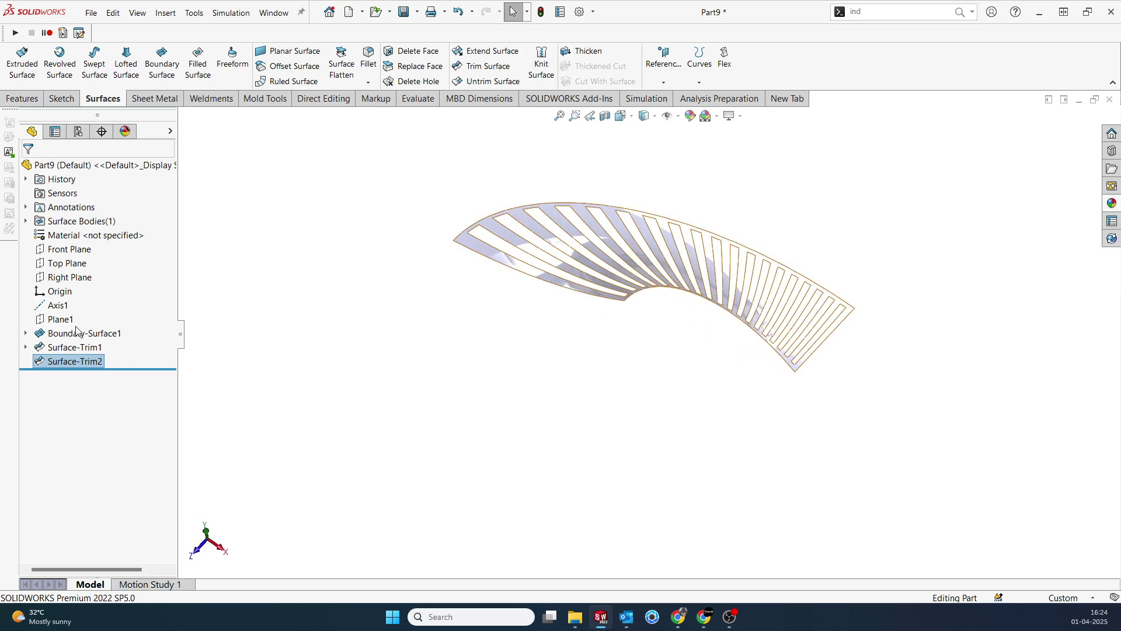
left_click(72, 250)
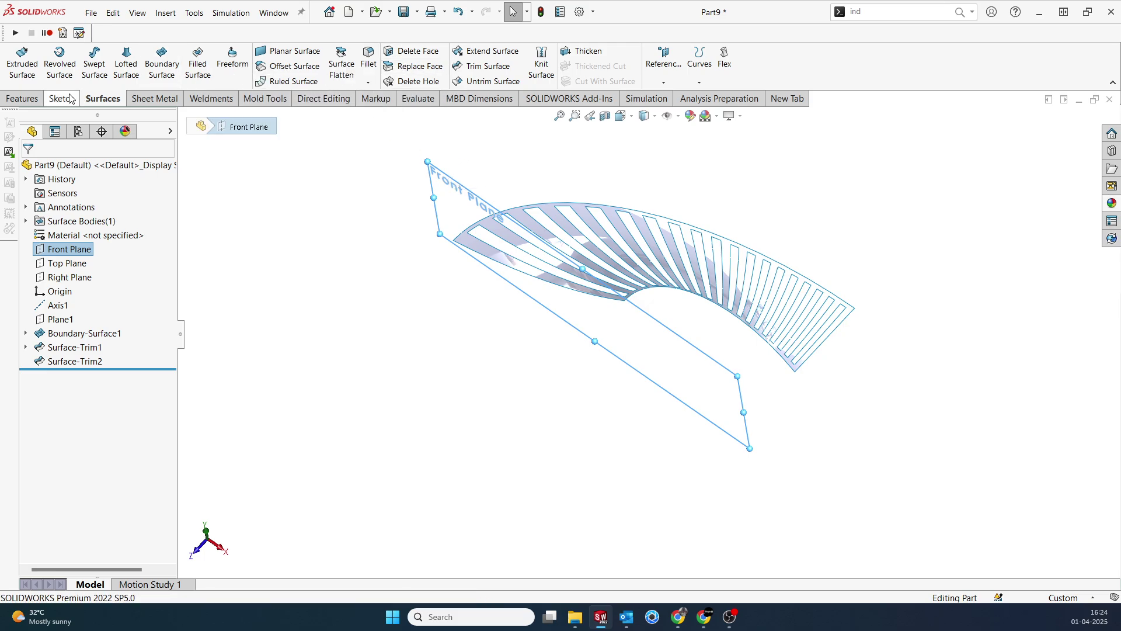
left_click(22, 98)
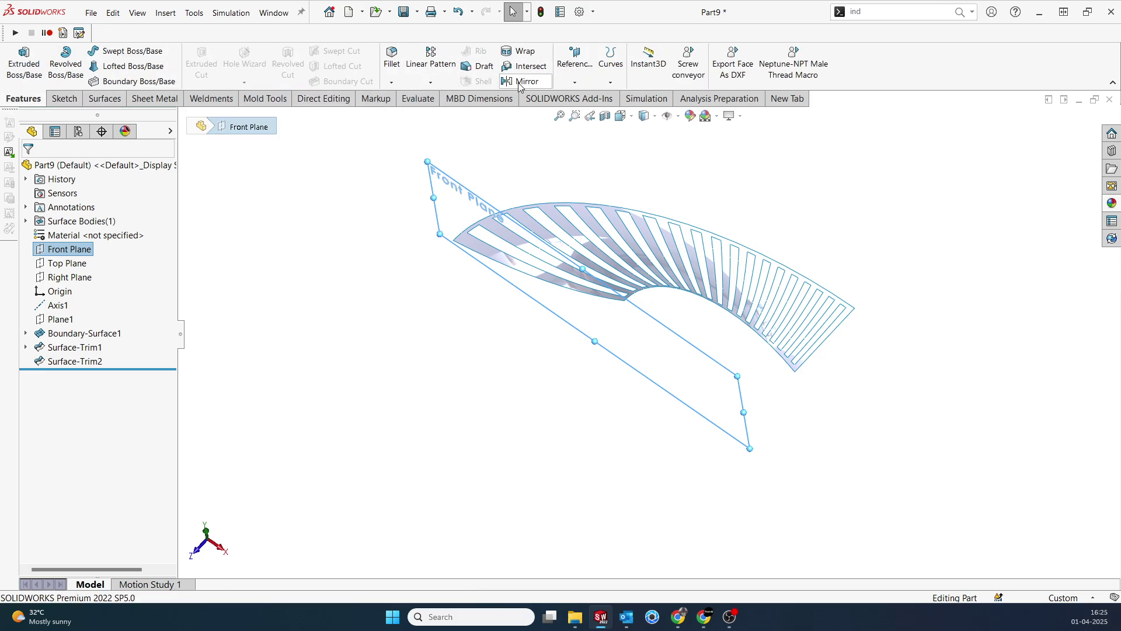
left_click(519, 82)
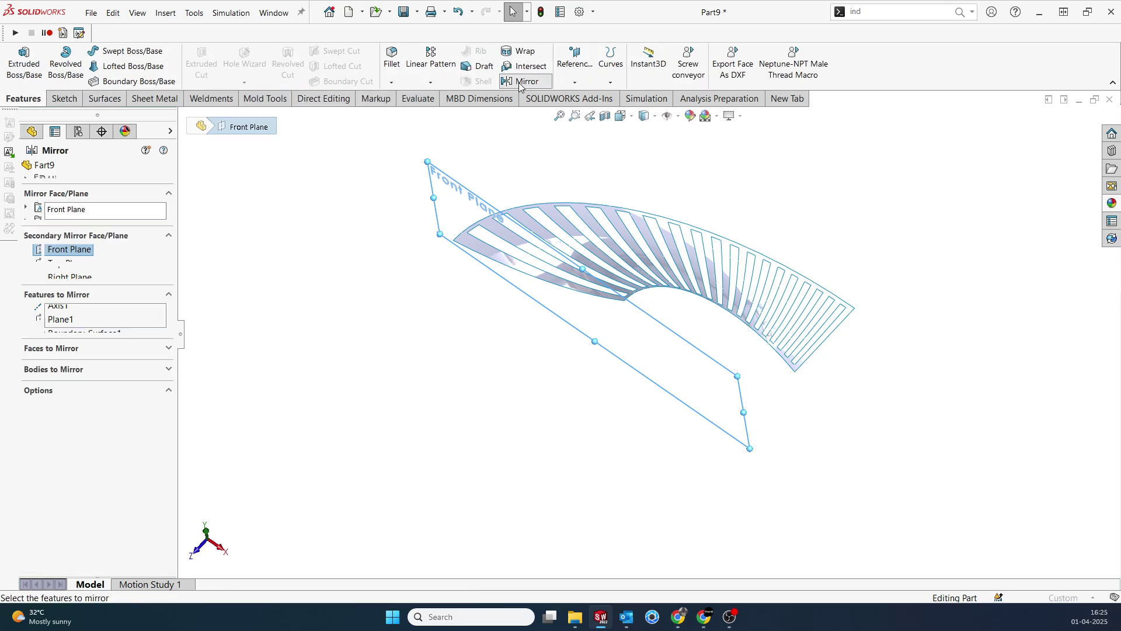
left_click(51, 371)
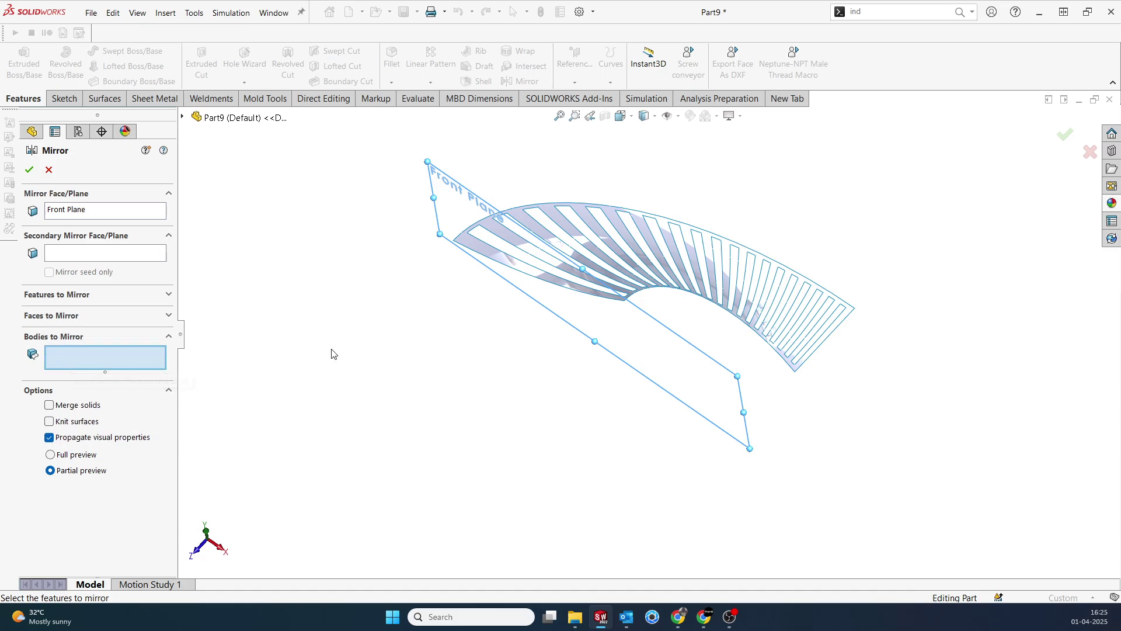
left_click(667, 264)
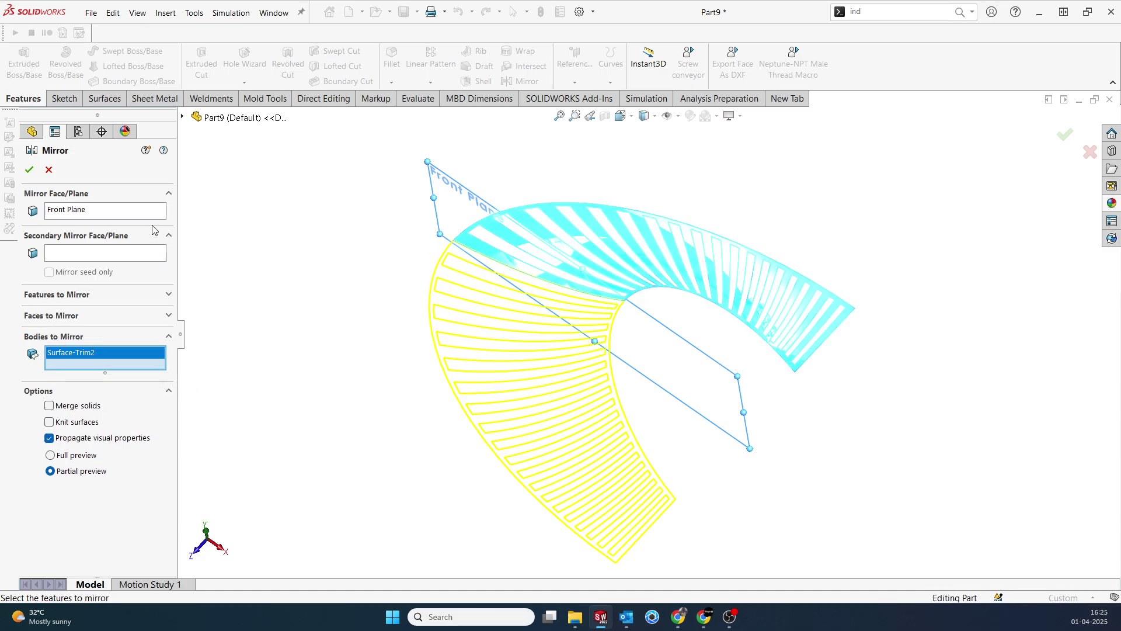
left_click(28, 169)
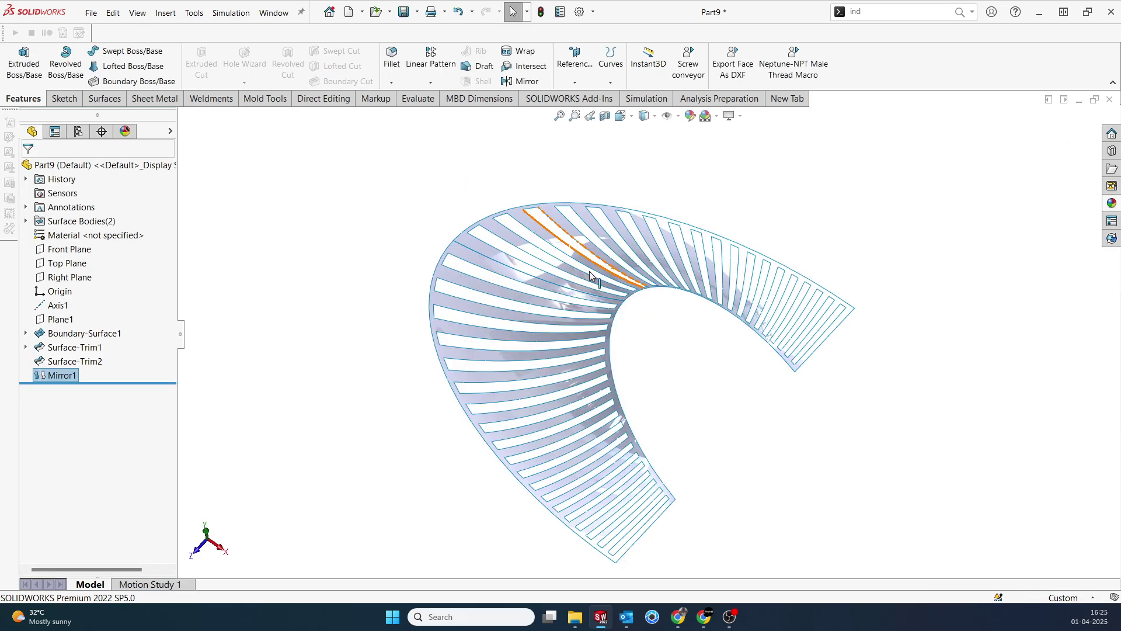
Create one copy of both slotted surface bodies with Move/Copy Body, rotated 180 degrees about Axis1, to complete the ring
middle_click_drag(731, 388, 747, 352)
middle_click_drag(939, 473, 901, 412)
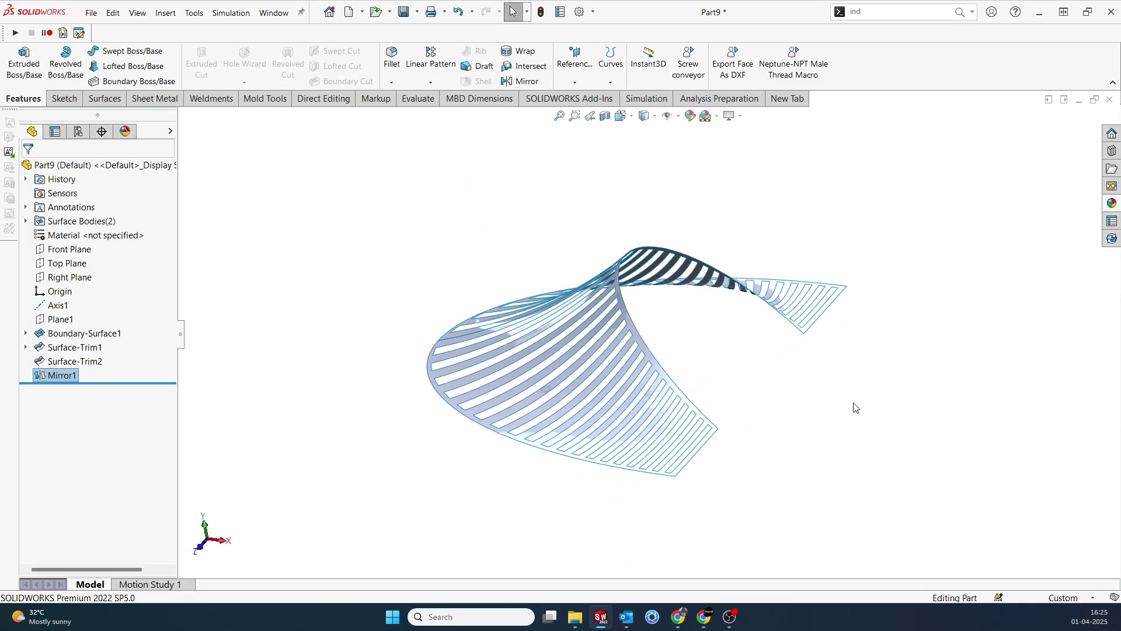
left_click(56, 304)
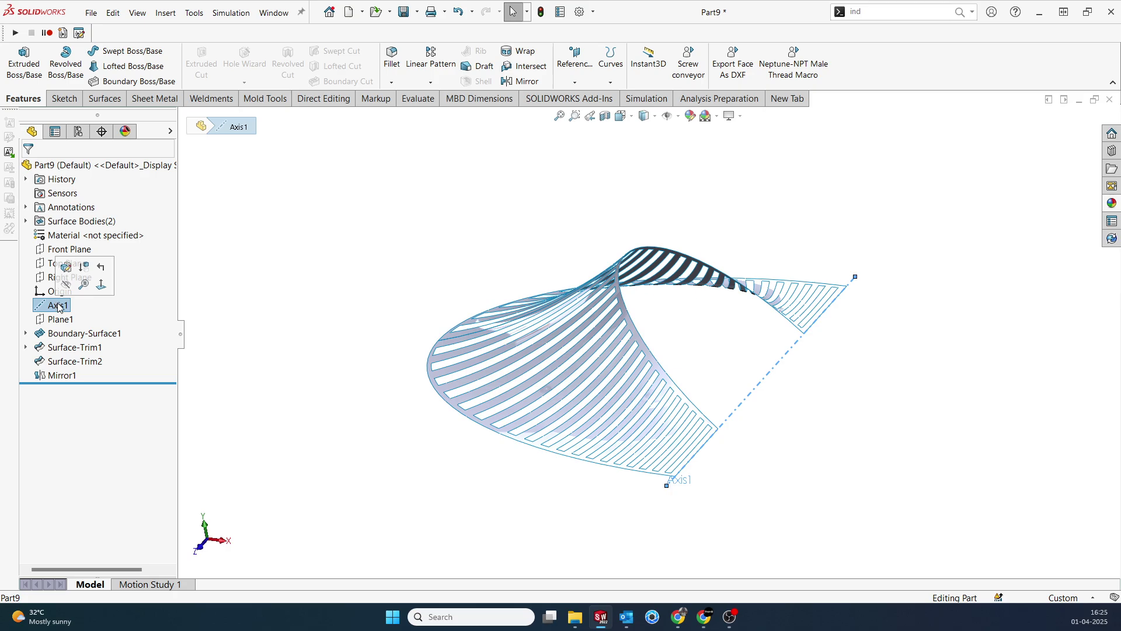
left_click(324, 99)
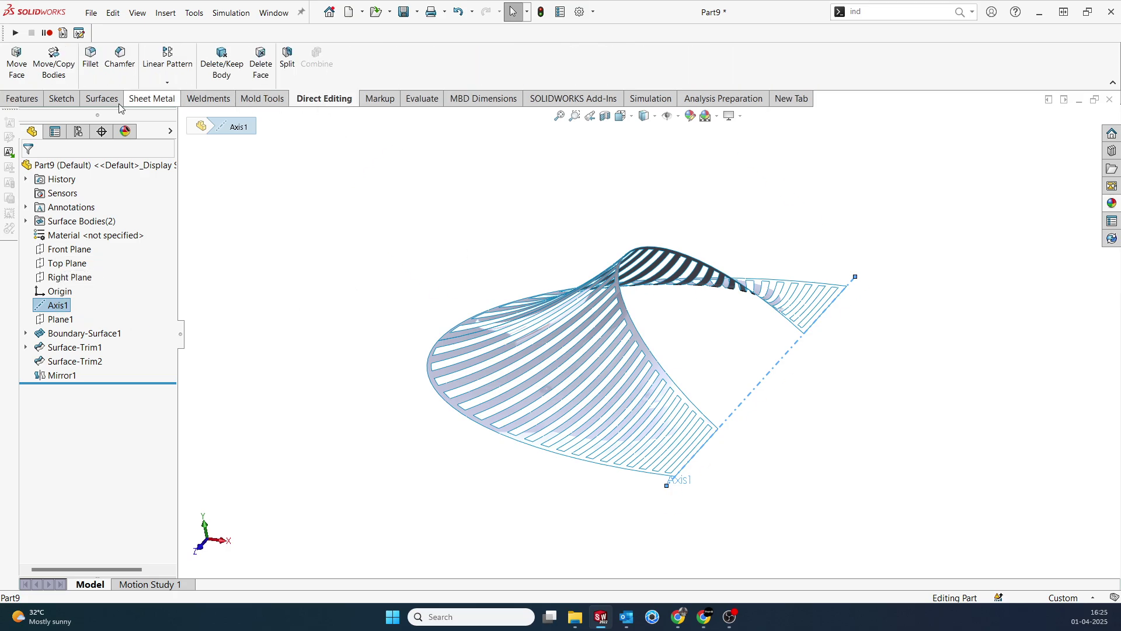
left_click(54, 63)
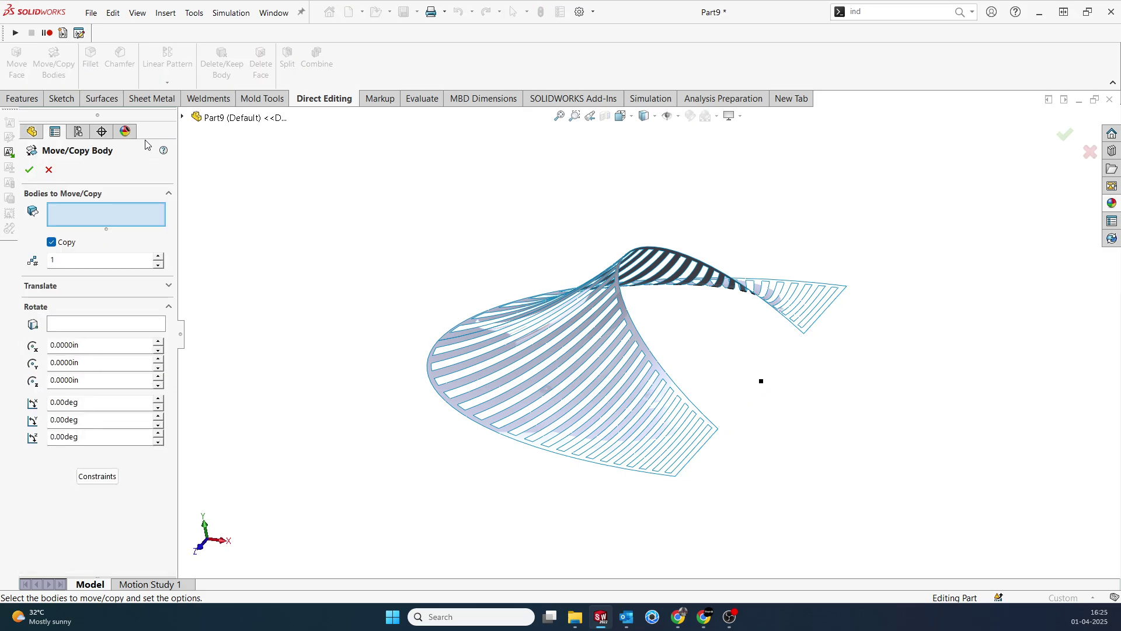
left_click(768, 298)
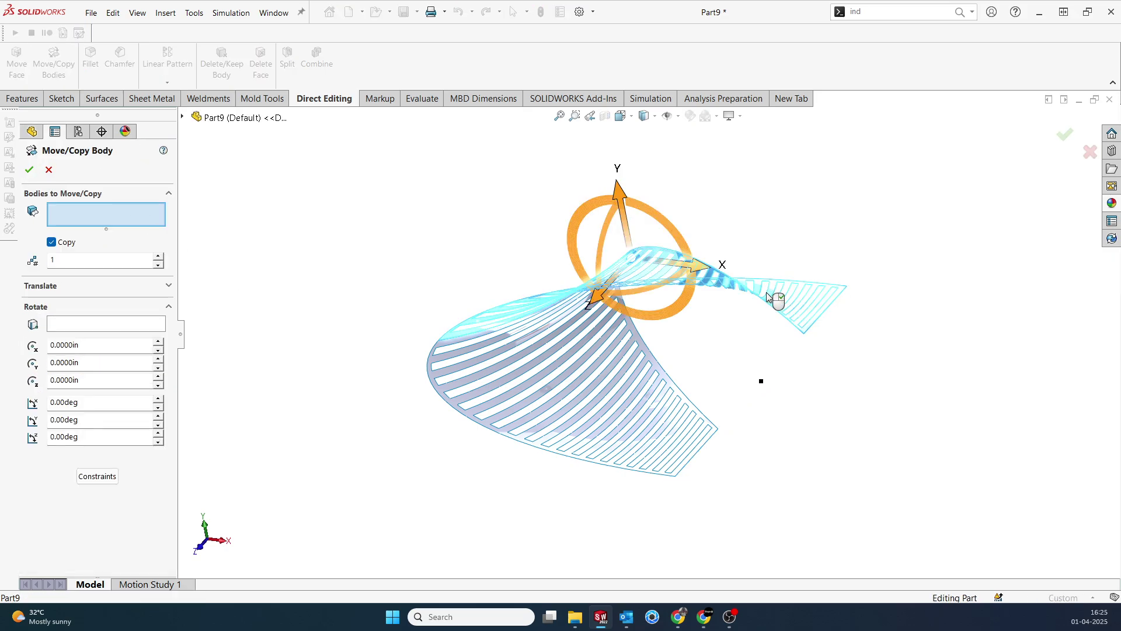
left_click(559, 399)
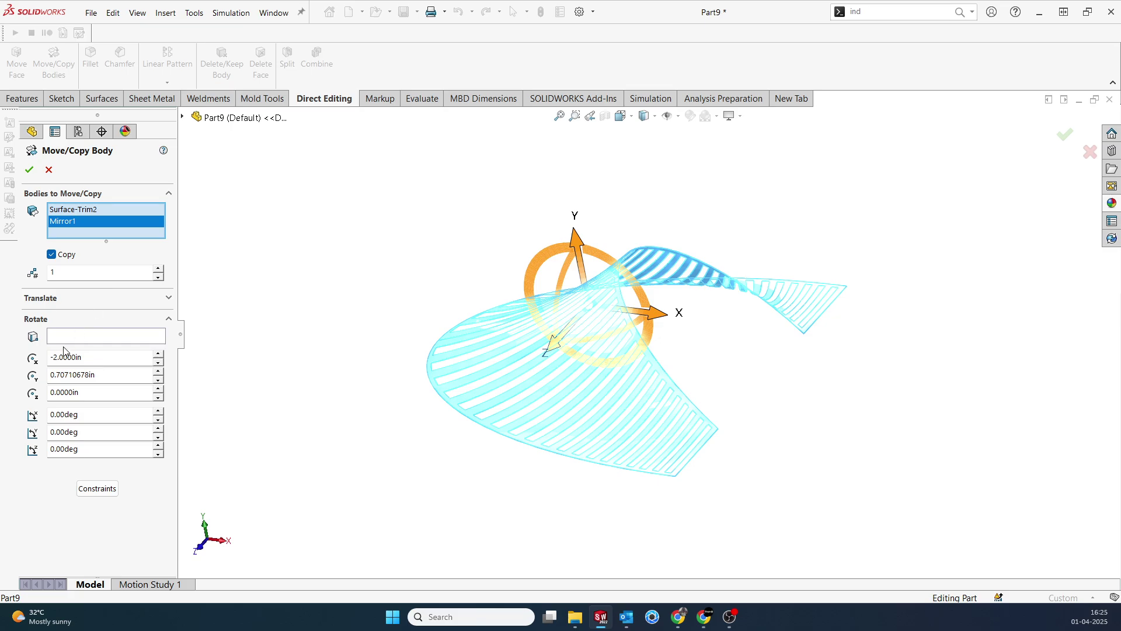
left_click(184, 117)
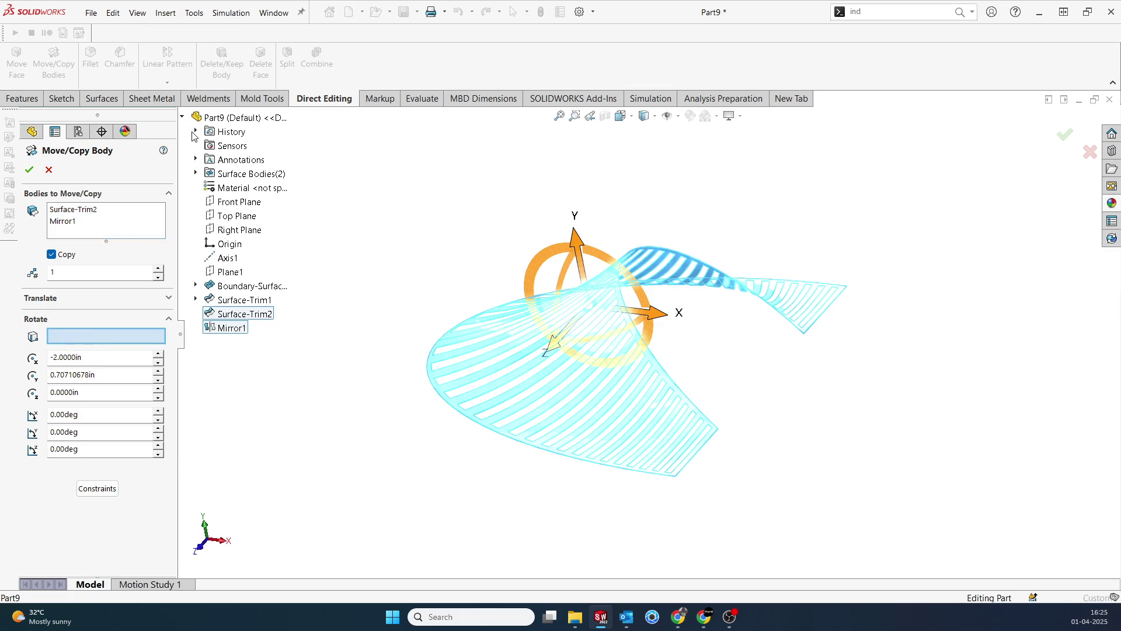
left_click(228, 258)
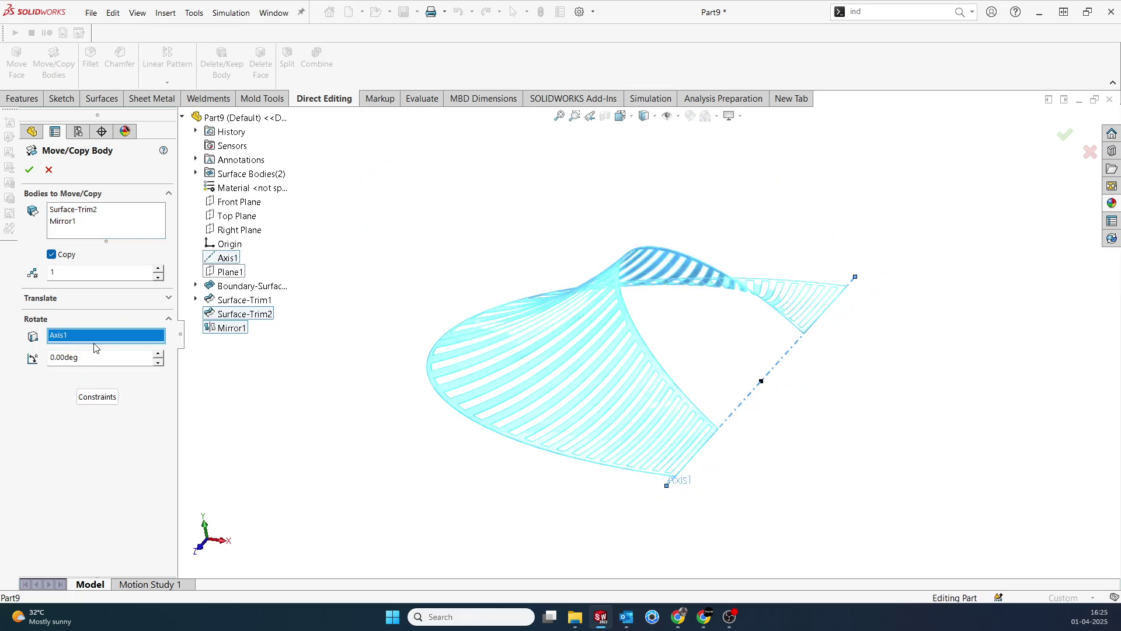
key("Tab")
type("180")
key("Return")
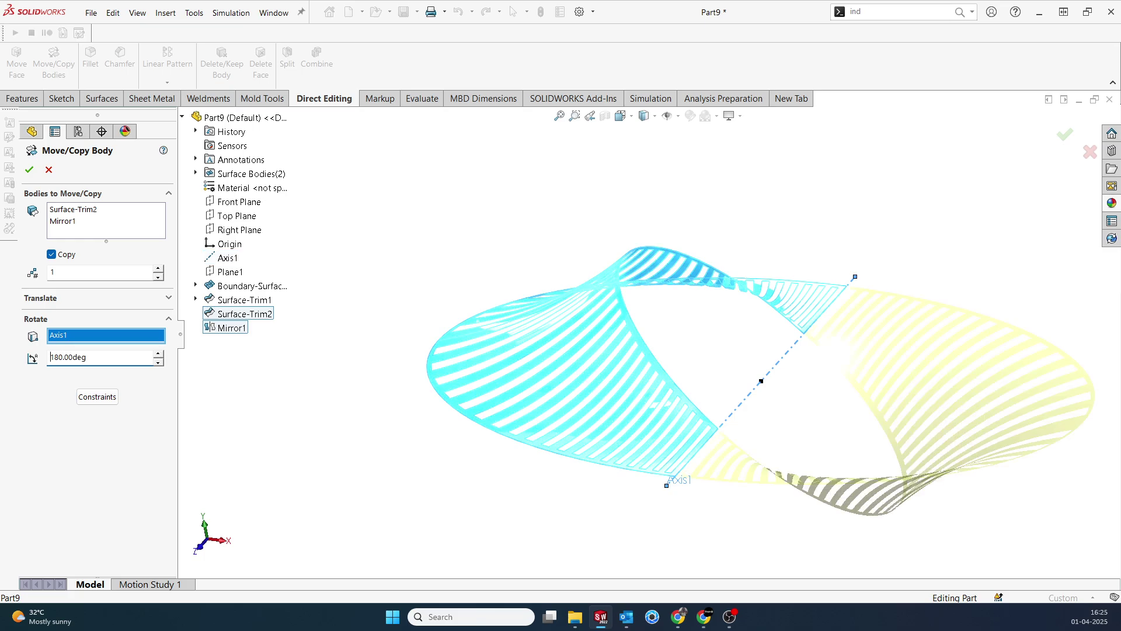
left_click(29, 169)
middle_click_drag(926, 359, 921, 208)
scroll(921, 208, "down", 2)
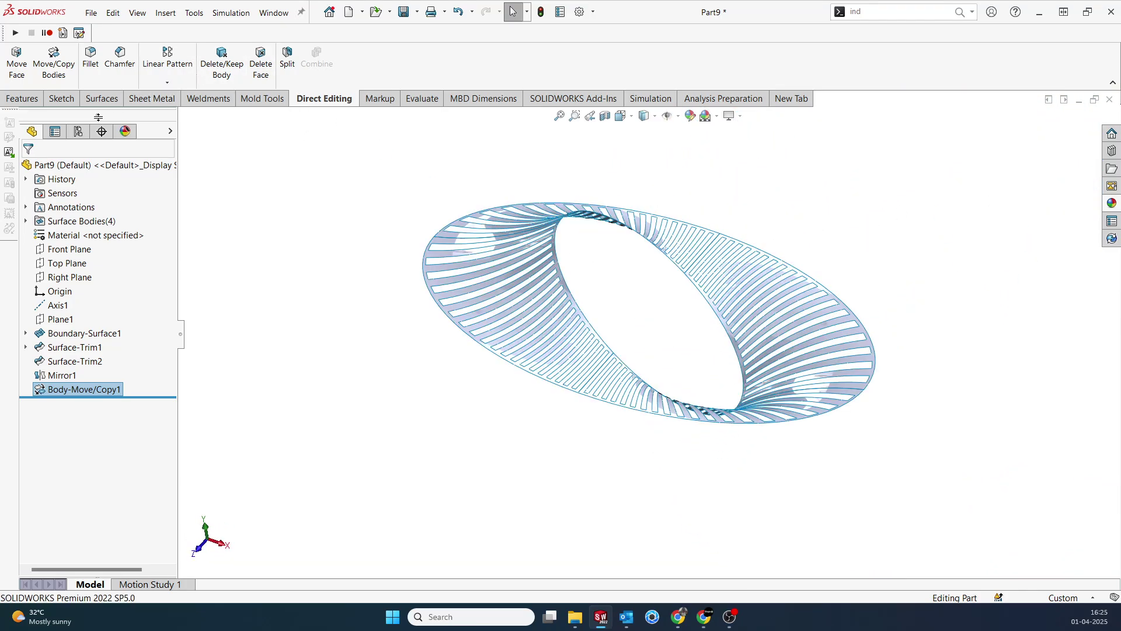
Knit all four slatted surface bodies into one with Merge entities enabled and the knitting tolerance at 0.000749 in
left_click(104, 99)
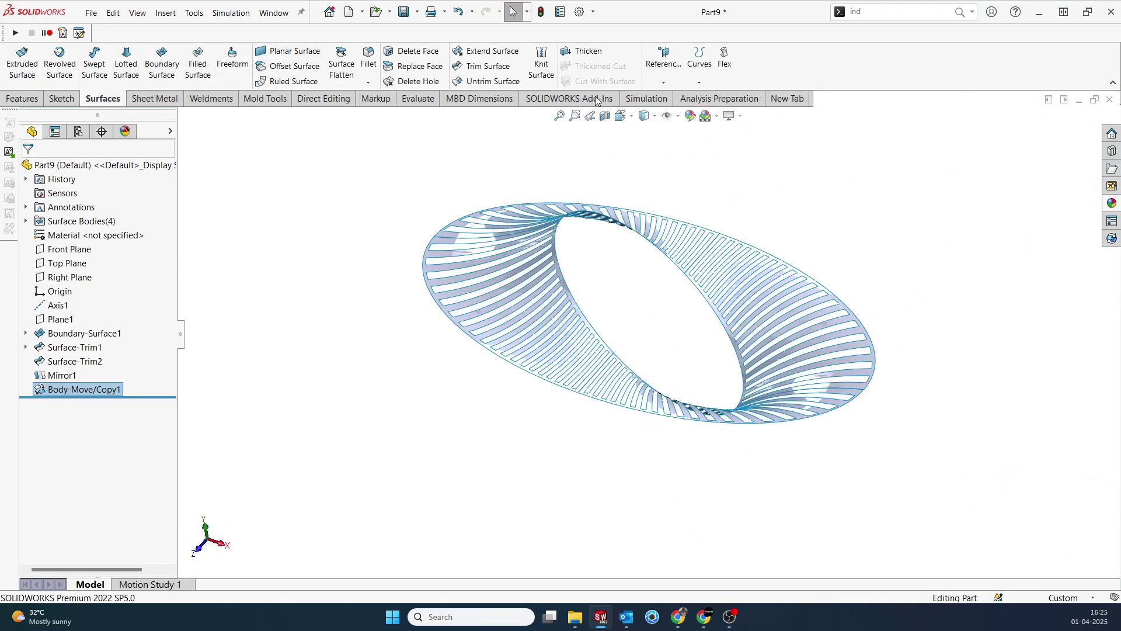
left_click(538, 76)
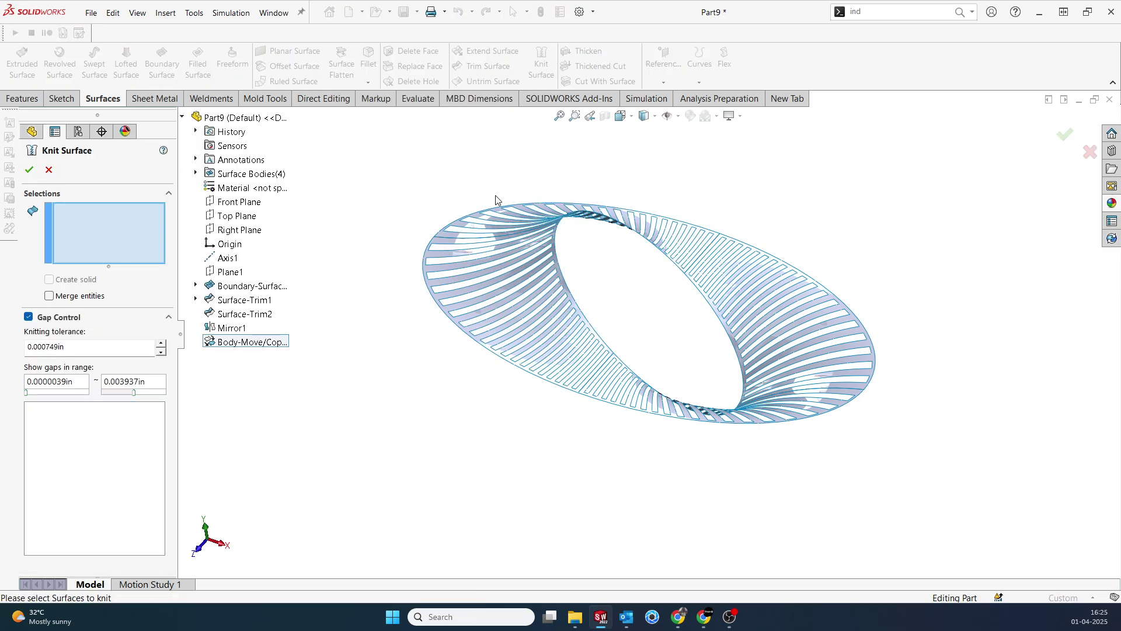
key("ctrl+a")
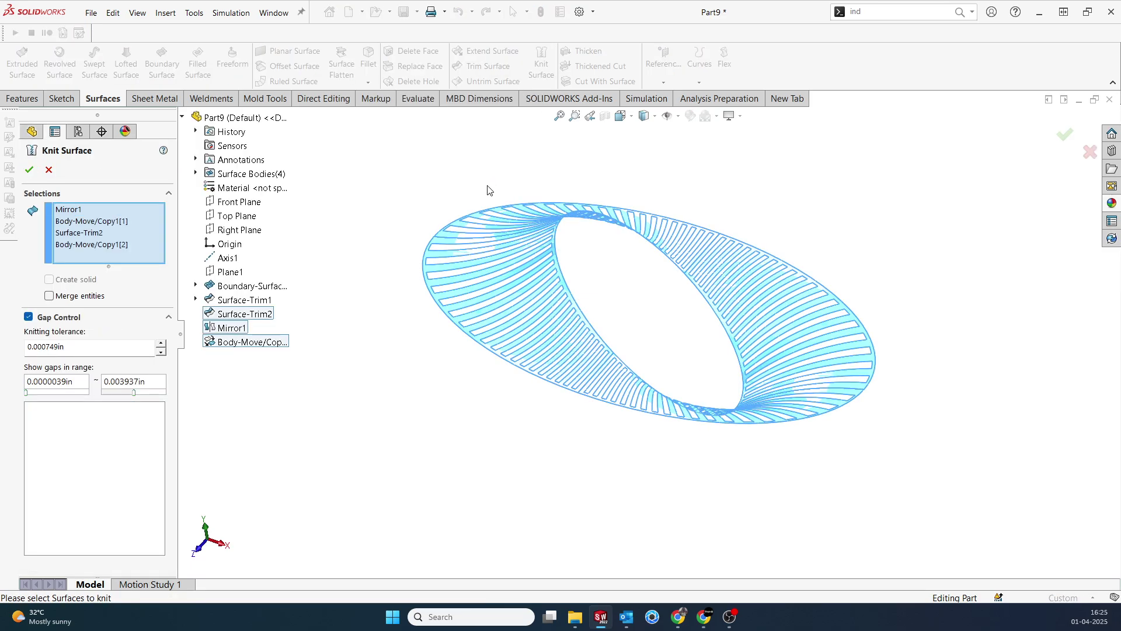
left_click(63, 295)
left_click(29, 171)
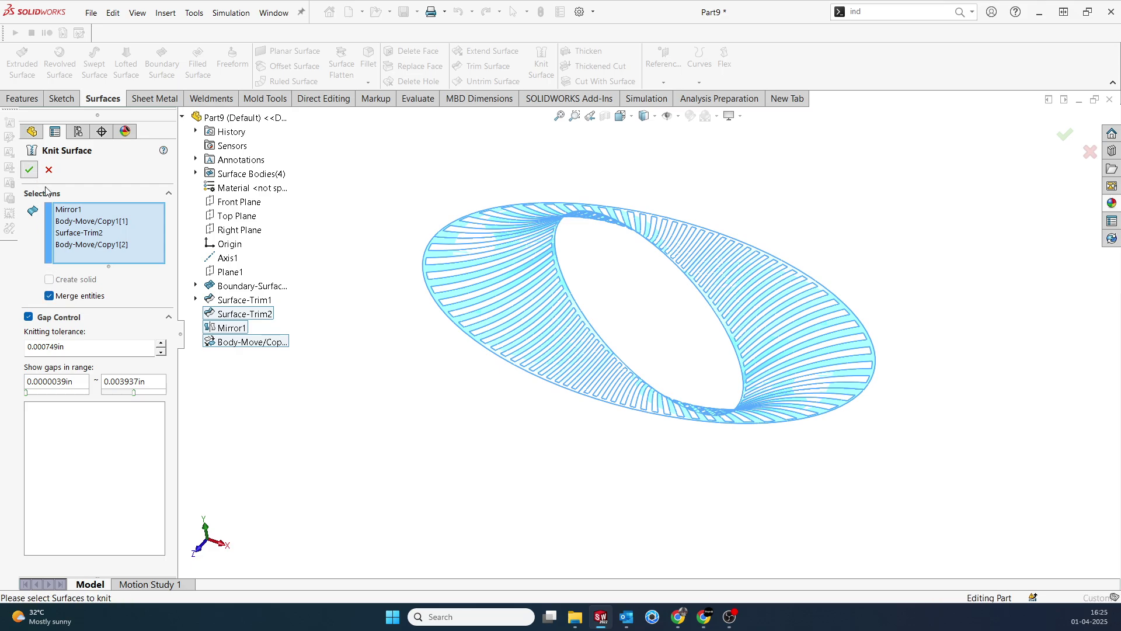
left_click(95, 220)
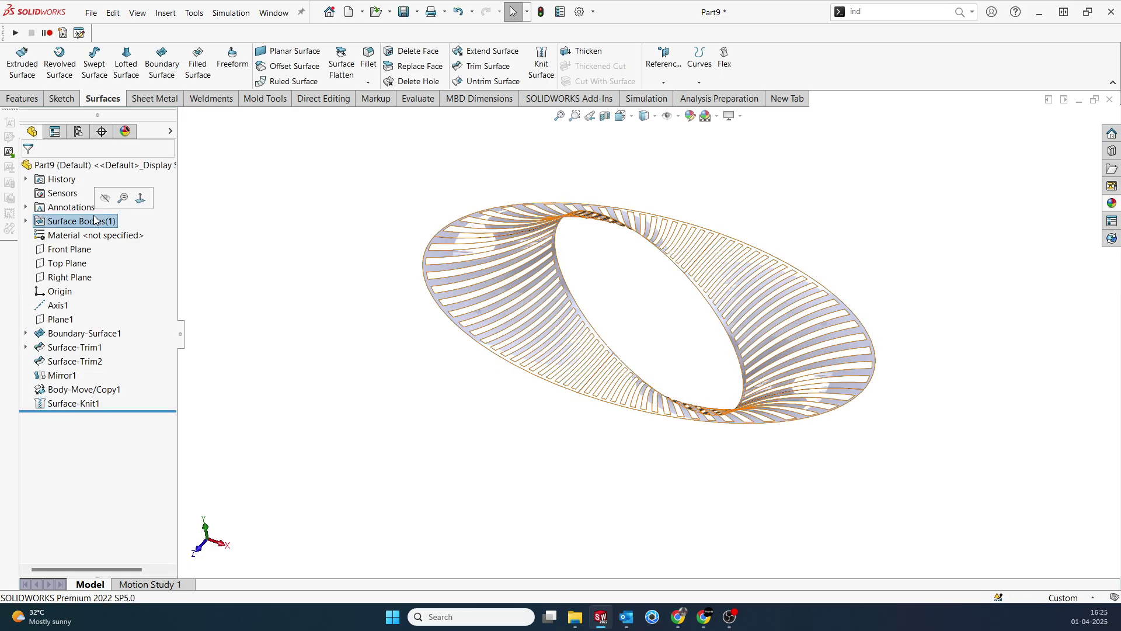
left_click(558, 221)
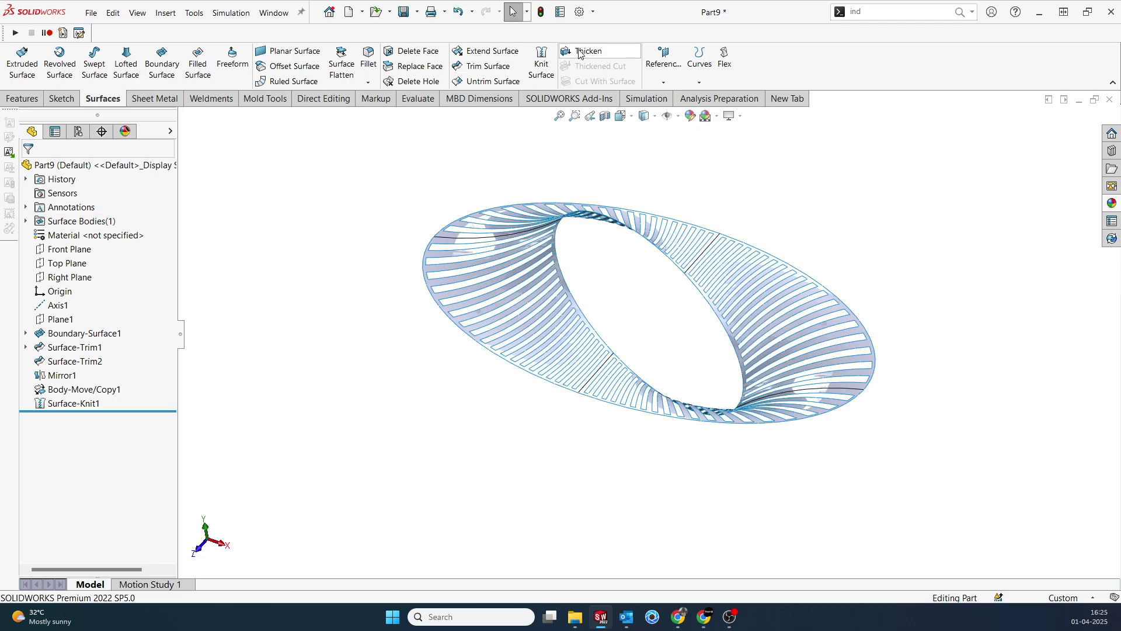
Thicken the knitted slatted surface on both sides with a thickness of 0.01 in
left_click(580, 52)
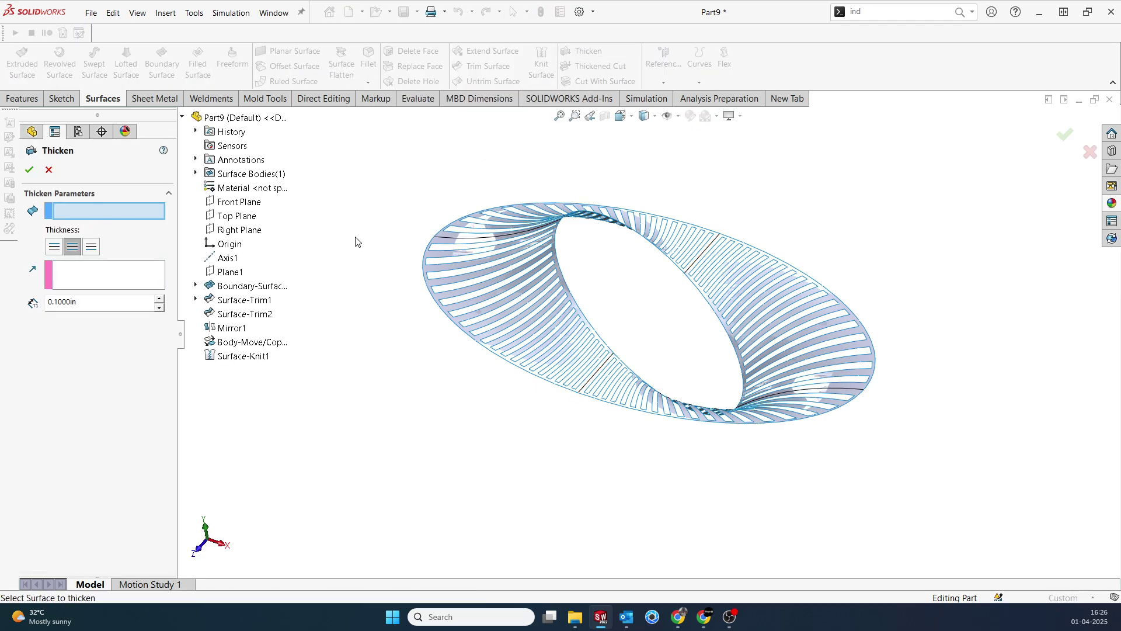
left_click(508, 244)
left_click(508, 244)
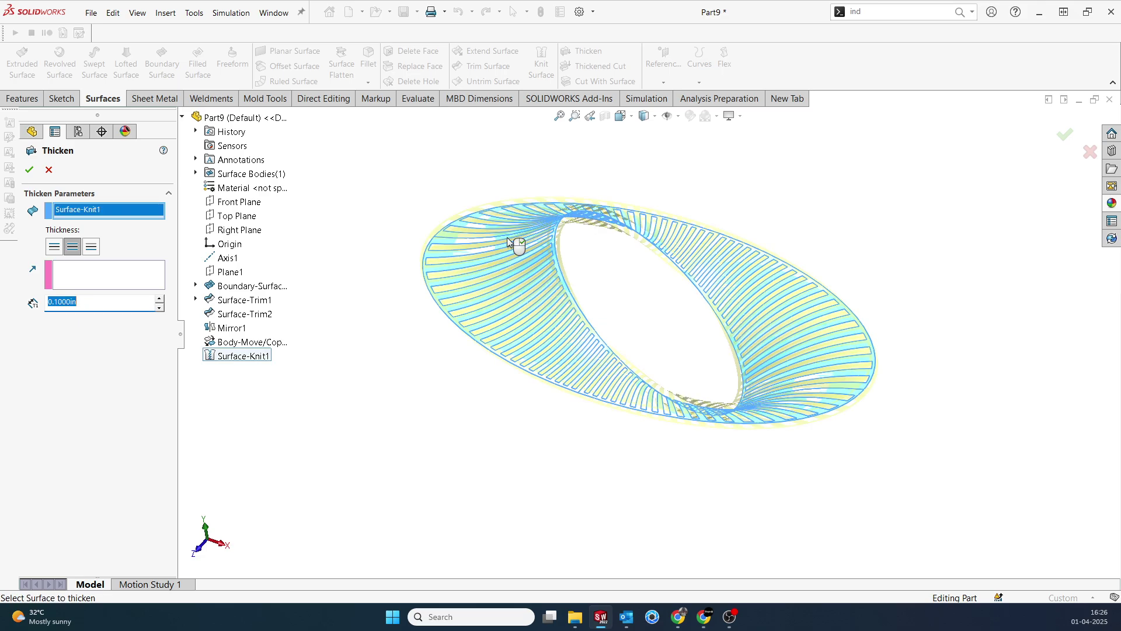
left_click(74, 247)
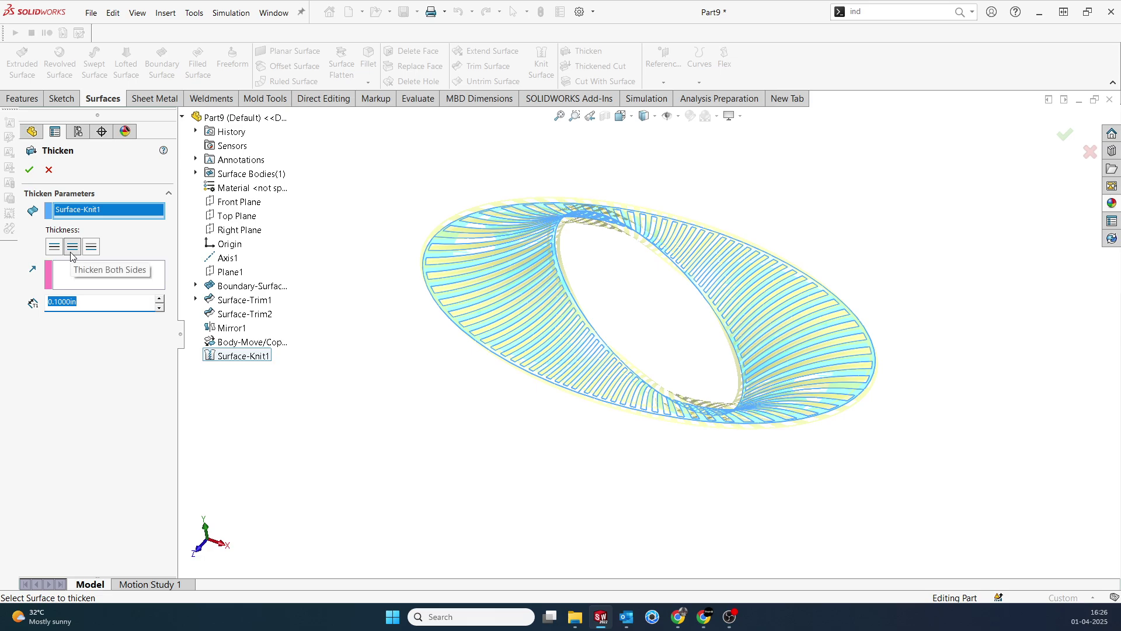
type("0")
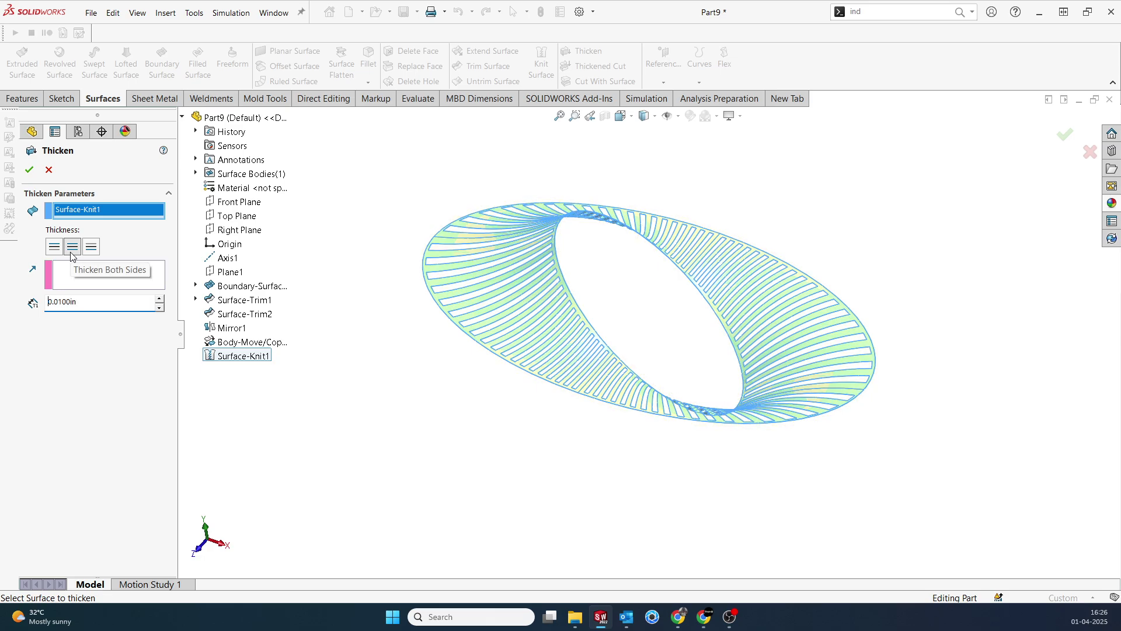
left_click(30, 169)
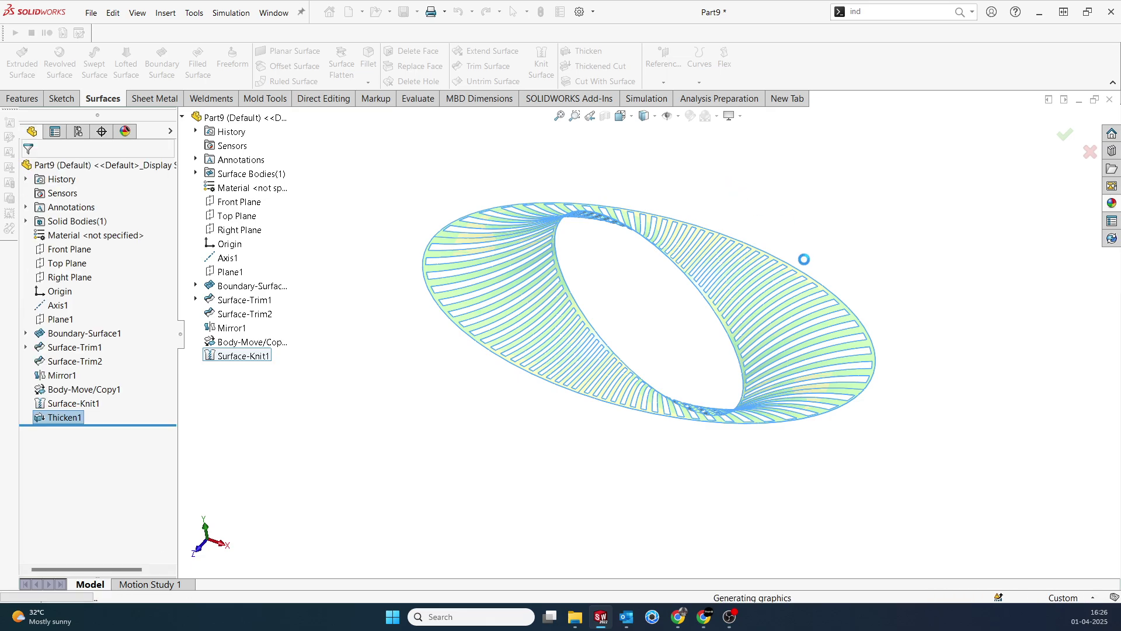
mouse_move(808, 250)
middle_mouse_down()
mouse_move(926, 364)
mouse_move(826, 175)
mouse_move(558, 244)
middle_mouse_up()
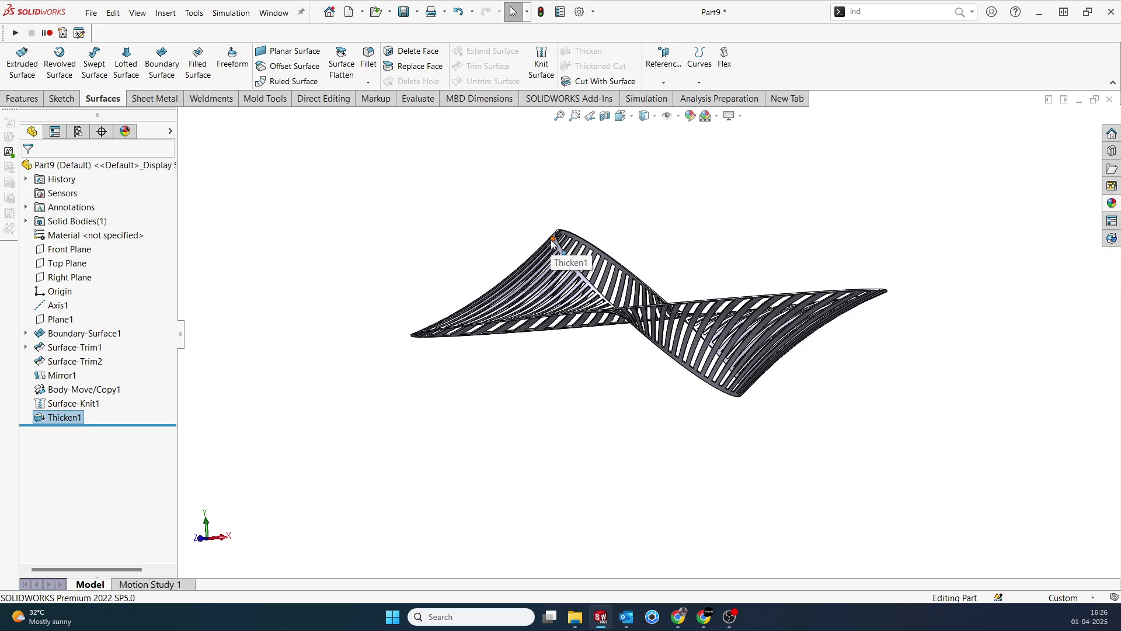
middle_click_drag(781, 238, 766, 300)
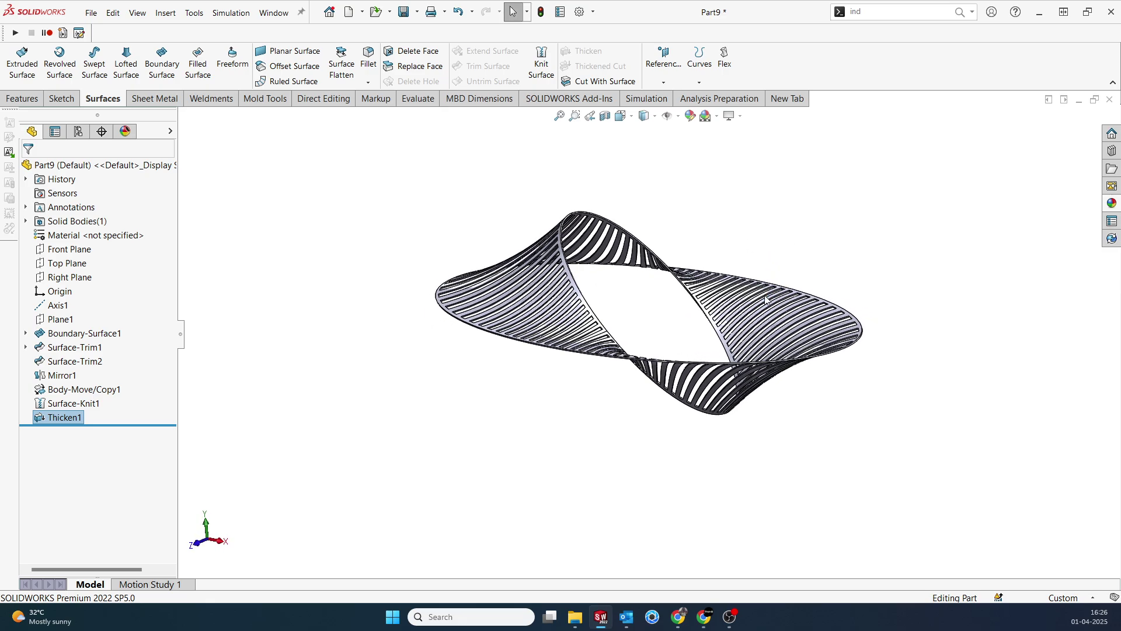